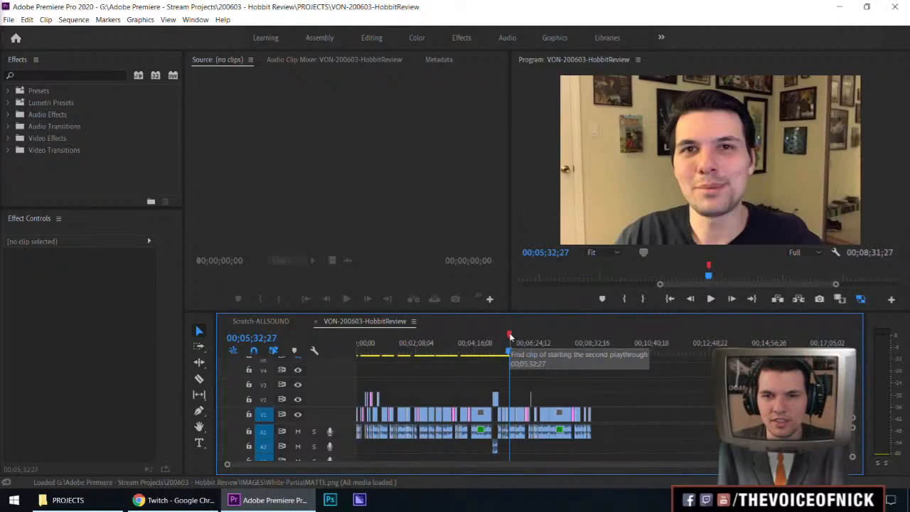
# Step: Play the talking-head footage leading into the PART 17 gameplay clip at about 00;04;55;10
pyautogui.press('=')
pyautogui.press('=')
pyautogui.press('=')
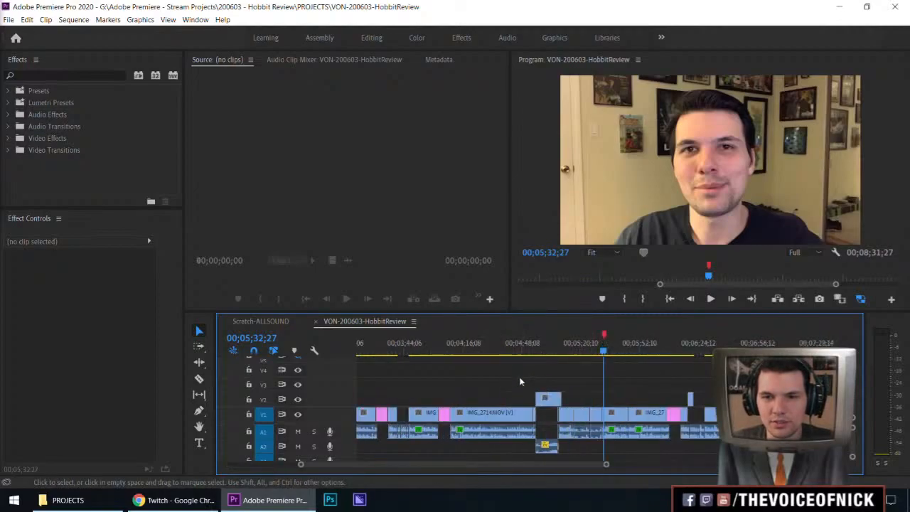
pyautogui.click(451, 350)
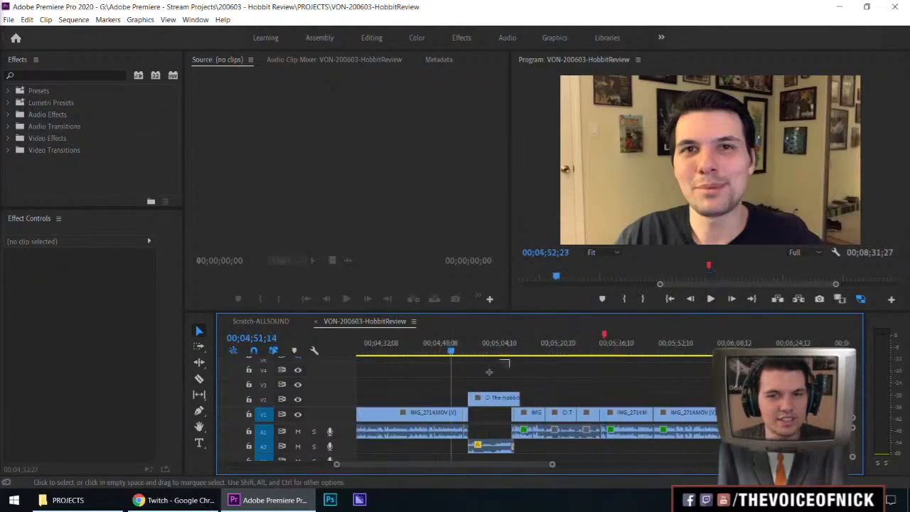
pyautogui.press('space')
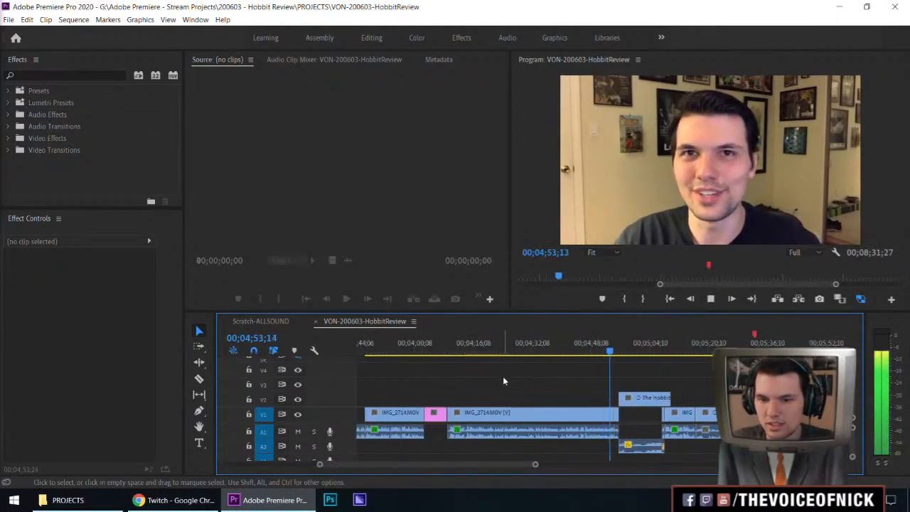
pyautogui.press('=')
pyautogui.press('-')
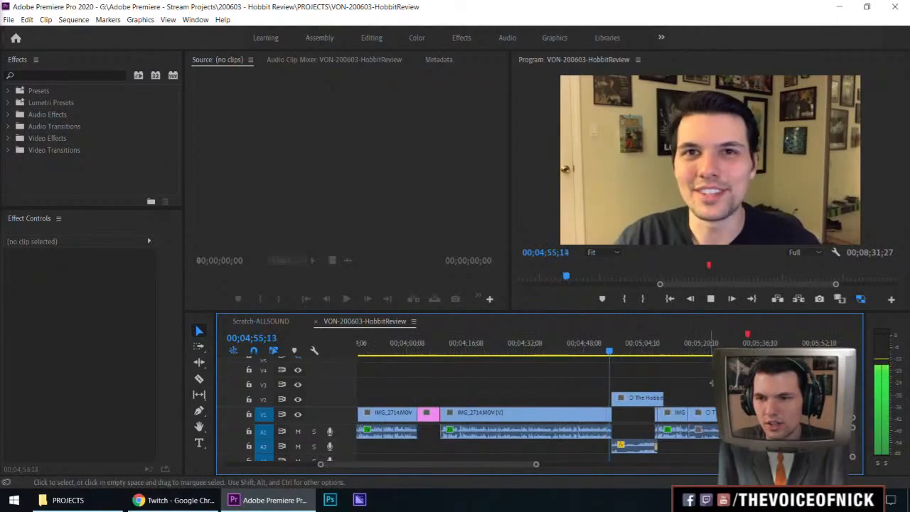
pyautogui.press('space')
pyautogui.click(609, 350)
pyautogui.press('-')
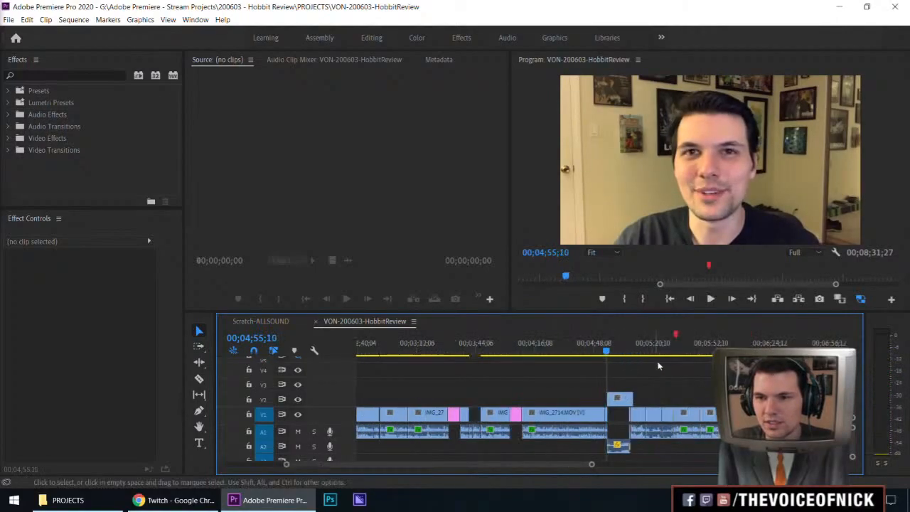
# Step: Check the footage around 00;06;18;15 and around 00;05;28;21, just before the red marker
pyautogui.press('=')
pyautogui.press('-')
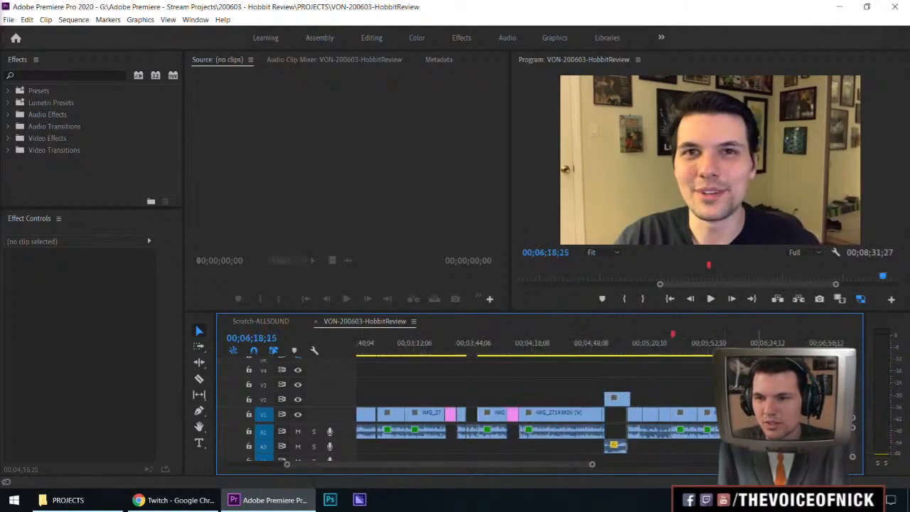
pyautogui.press('space')
pyautogui.press('=')
pyautogui.press('=')
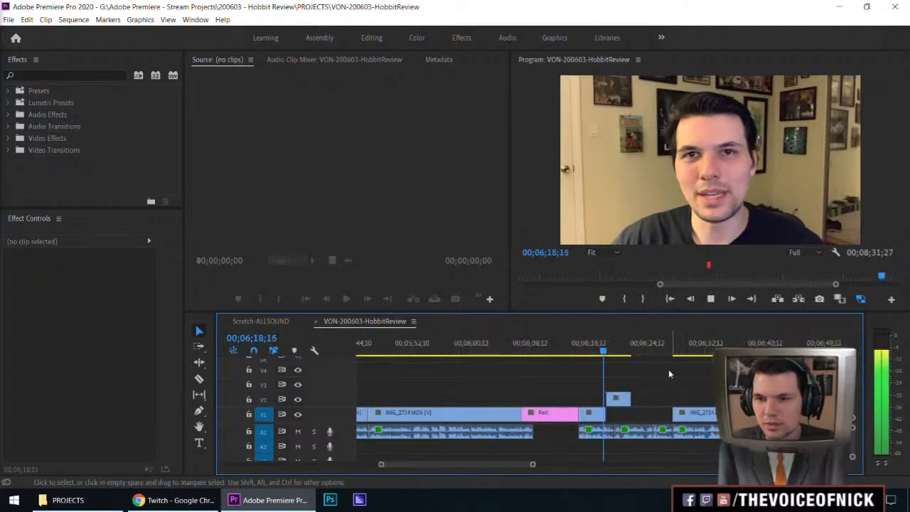
pyautogui.press('-')
pyautogui.click(537, 348)
pyautogui.click(421, 349)
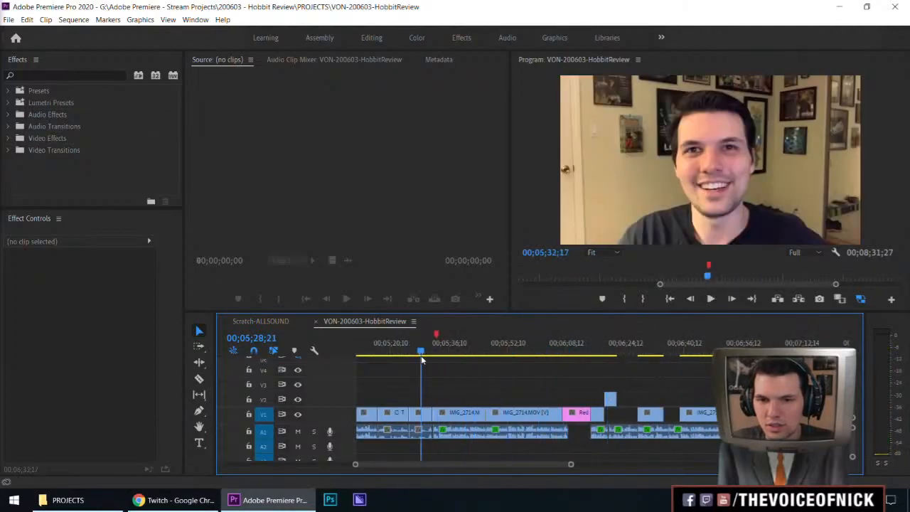
# Step: Move the first PART 08 gameplay clip's video up to track V2 and its audio down to A2
pyautogui.scroll(3, 568, 354)
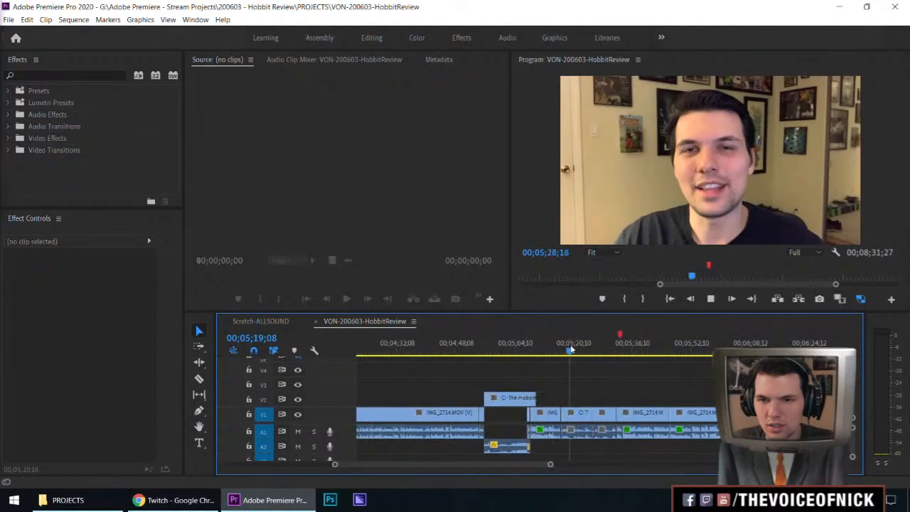
pyautogui.press('=')
pyautogui.press('=')
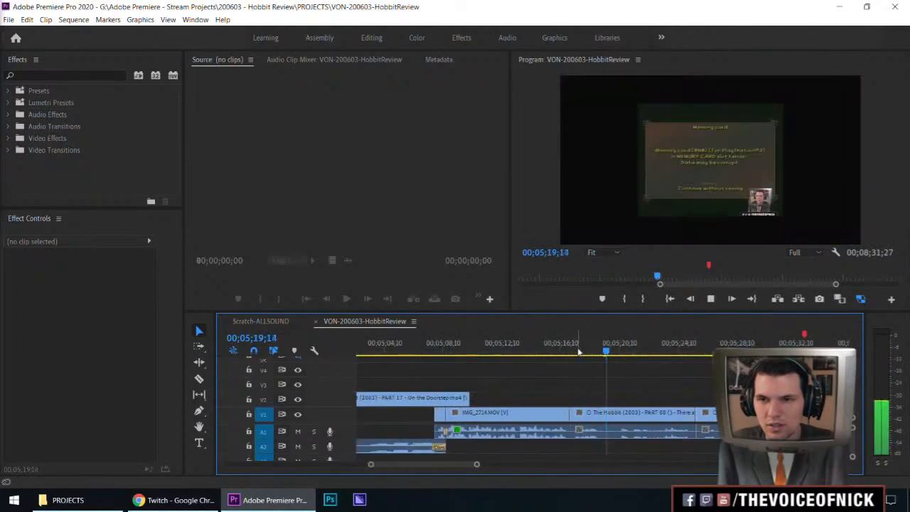
pyautogui.click(560, 349)
pyautogui.moveTo(619, 403); pyautogui.dragTo(631, 438)
pyautogui.hotkey('alt', 'Up')
pyautogui.moveTo(630, 370); pyautogui.dragTo(575, 374)
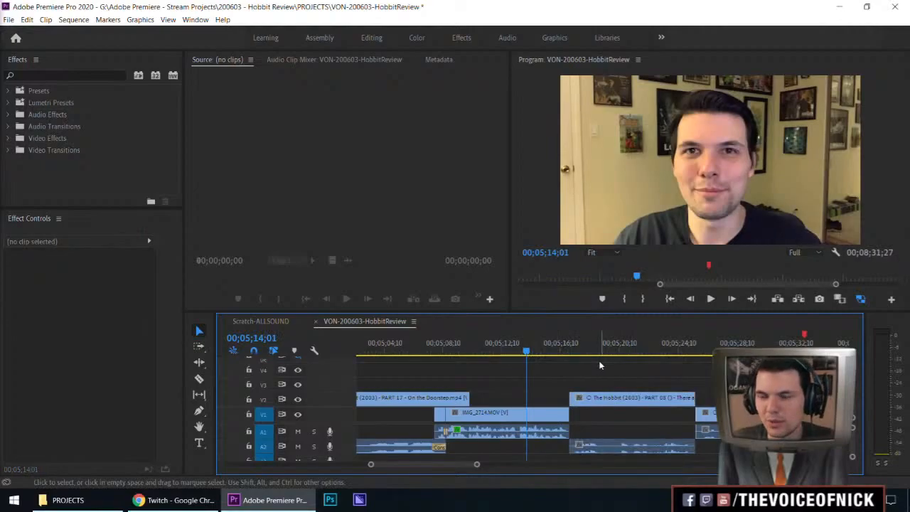
# Step: Play back the edit from about 00;04;55 through the PART 17 gameplay clip and the talking clip after it
pyautogui.press('space')
pyautogui.press('-')
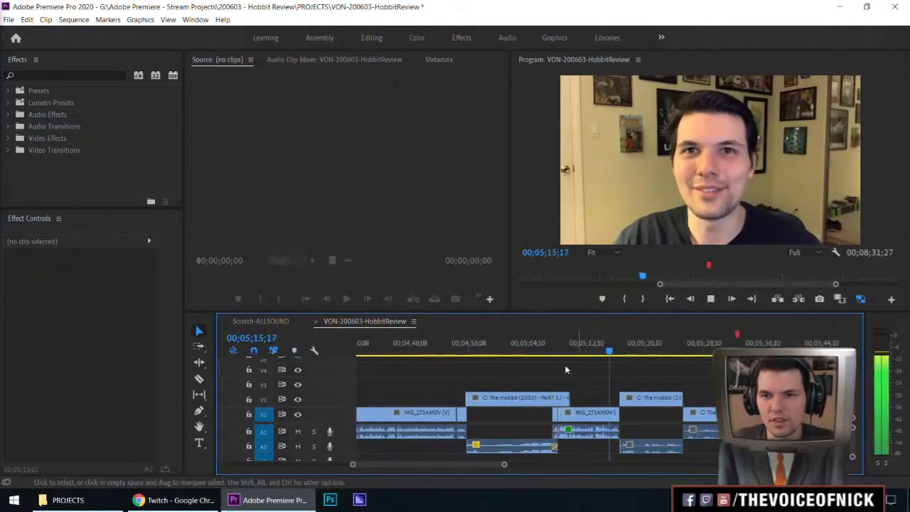
pyautogui.click(456, 352)
pyautogui.press('space')
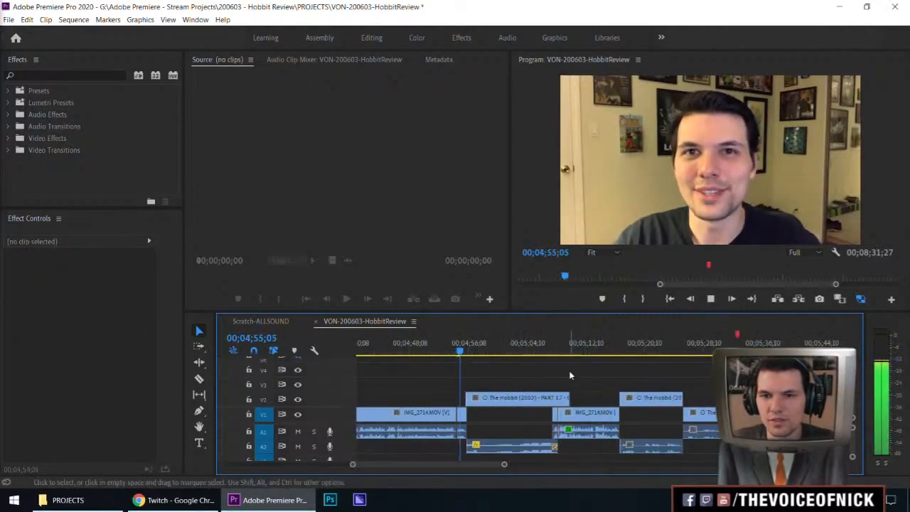
pyautogui.scroll(2, 565, 370)
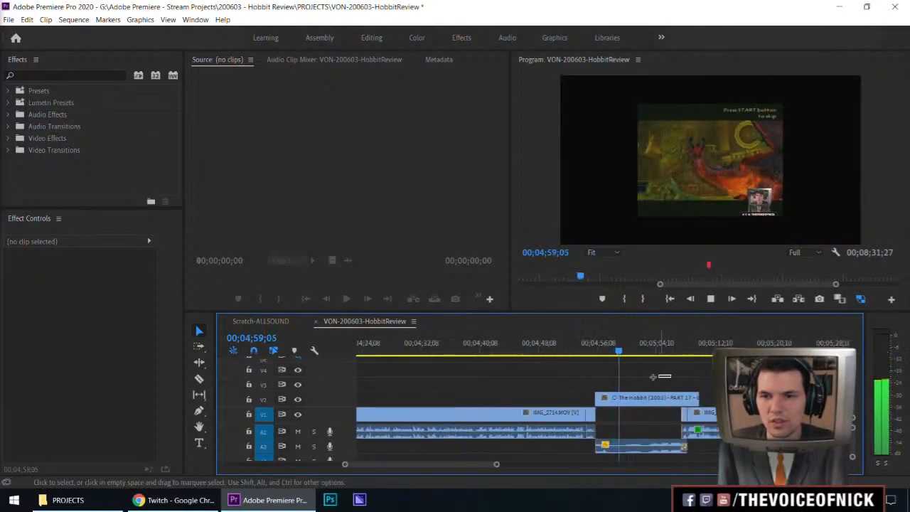
pyautogui.press('=')
pyautogui.press('-')
pyautogui.press('-')
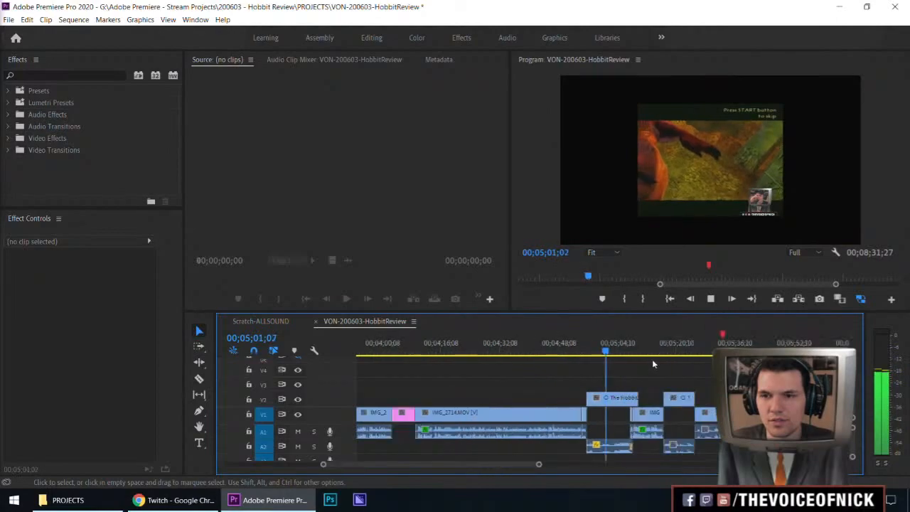
pyautogui.press('=')
pyautogui.press('-')
pyautogui.press('-')
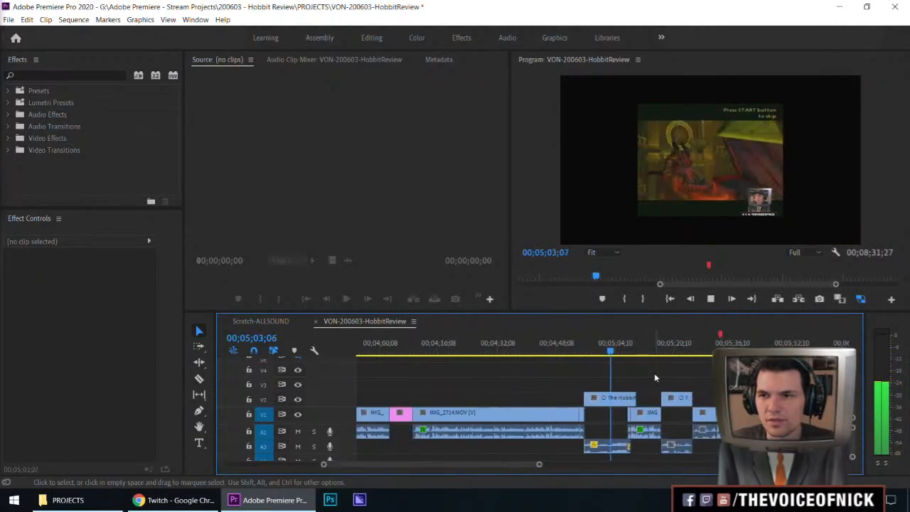
pyautogui.press('=')
pyautogui.press('=')
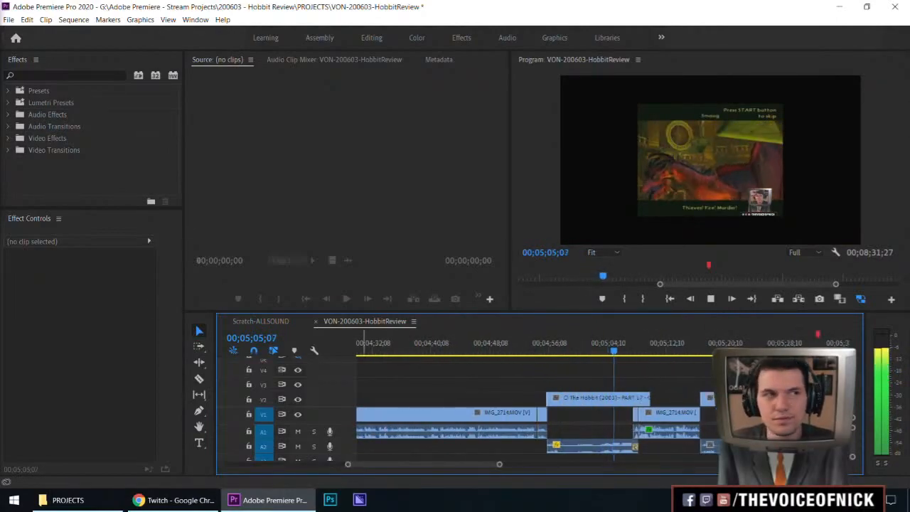
pyautogui.press('f')
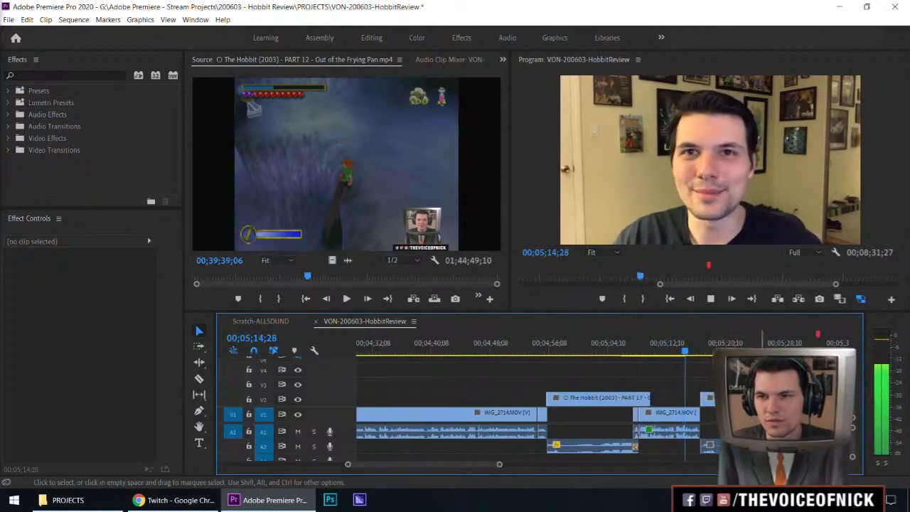
# Step: Move the second PART 08 gameplay clip's video to V2 and its audio to A2
pyautogui.press('=')
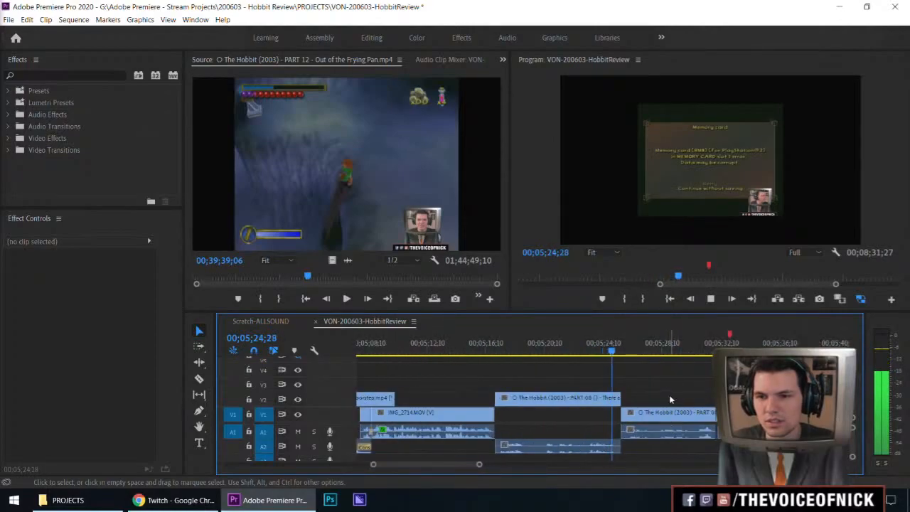
pyautogui.click(668, 412)
pyautogui.hotkey('alt', 'Up')
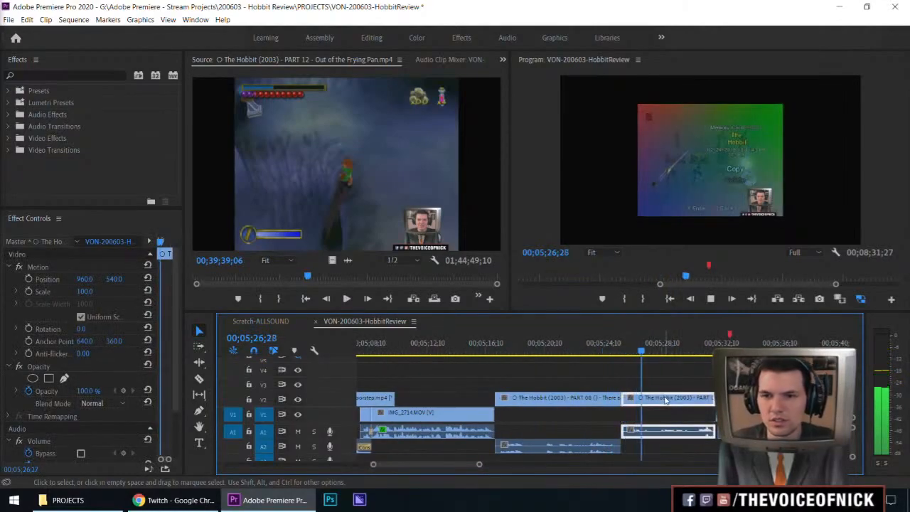
pyautogui.keyDown('alt'); pyautogui.click(678, 430); pyautogui.keyUp('alt')
pyautogui.hotkey('alt', 'Down')
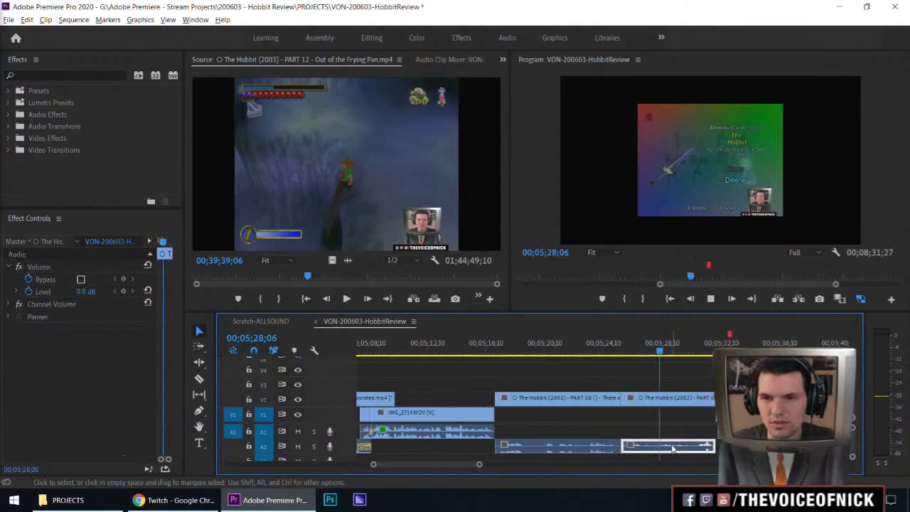
pyautogui.click(703, 421)
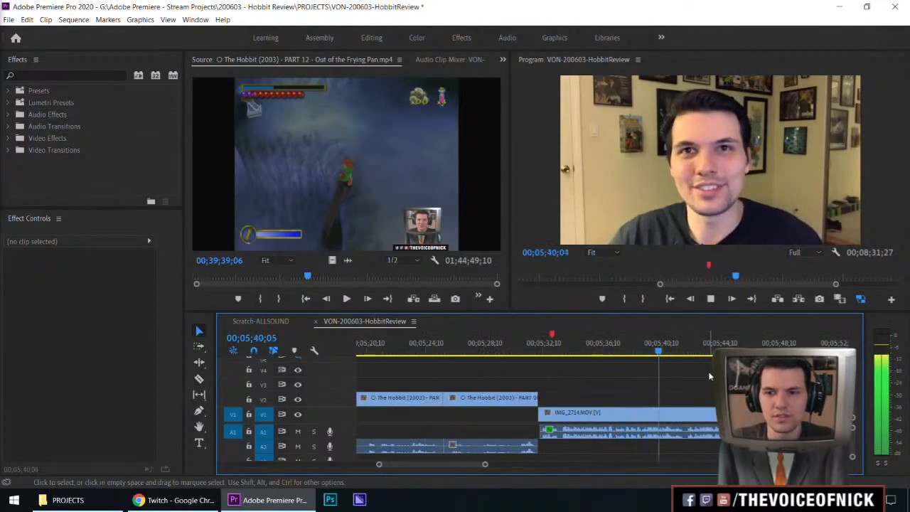
# Step: Cut the IMG_2714.MOV clip at 00;05;41;29 and shift everything after the cut later to open a gap
pyautogui.press('space')
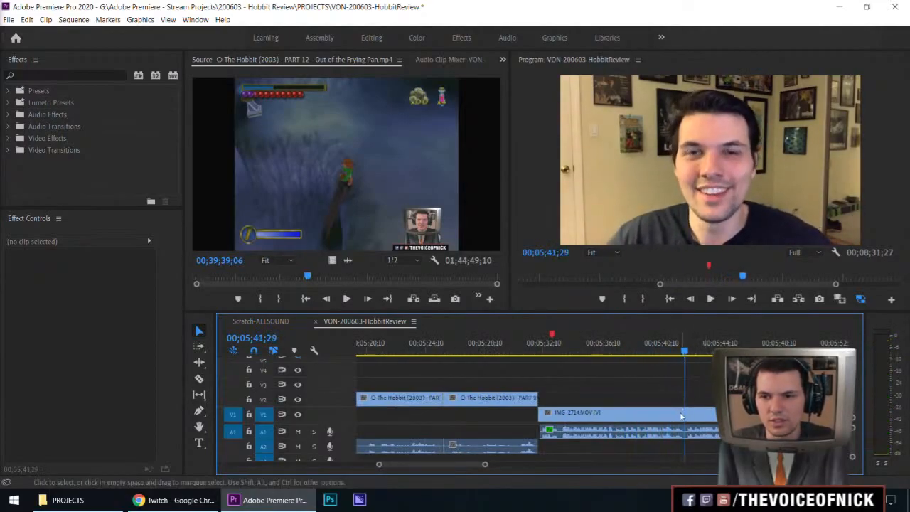
pyautogui.press('c')
pyautogui.click(684, 419)
pyautogui.press('a')
pyautogui.moveTo(699, 418); pyautogui.dragTo(783, 417)
pyautogui.press('v')
# Step: Match the second PART 08 clip's frame at 00;05;29;28 in its source footage and clear the source in and out points
pyautogui.click(508, 351)
pyautogui.moveTo(548, 379); pyautogui.dragTo(521, 401)
pyautogui.press('f')
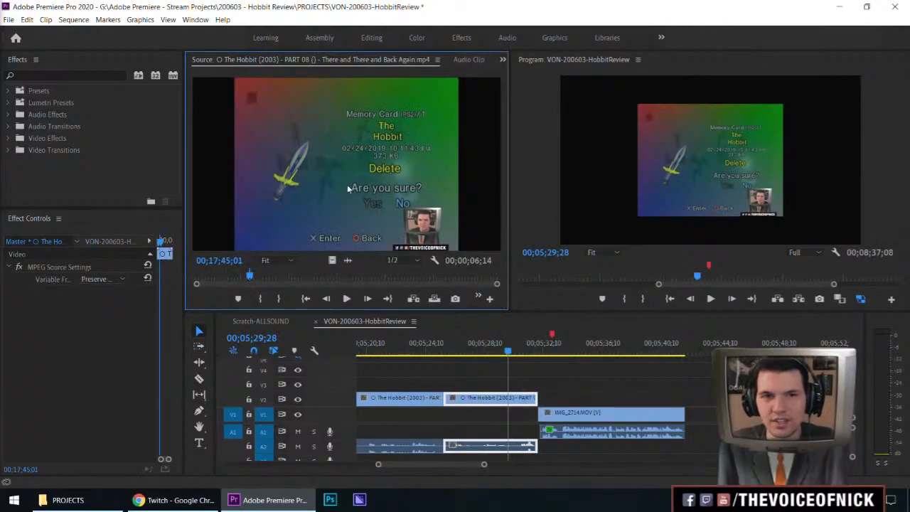
pyautogui.press('space')
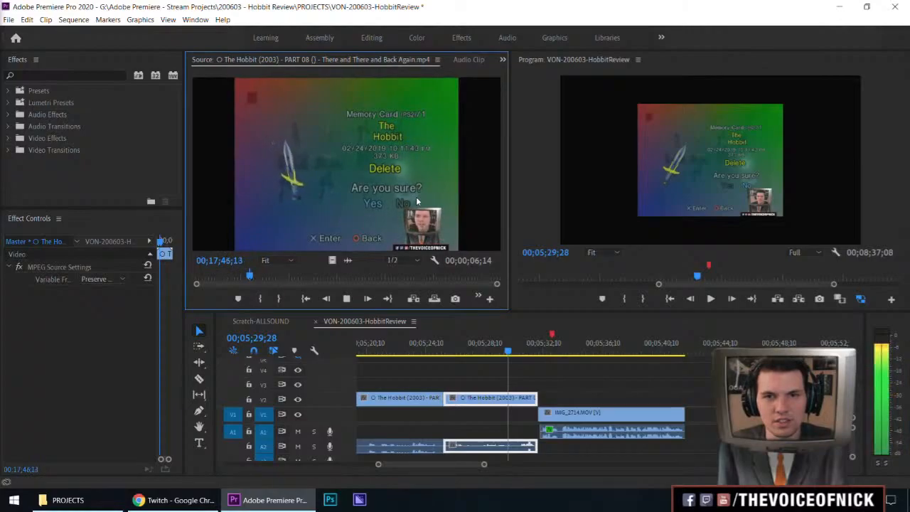
pyautogui.press('l')
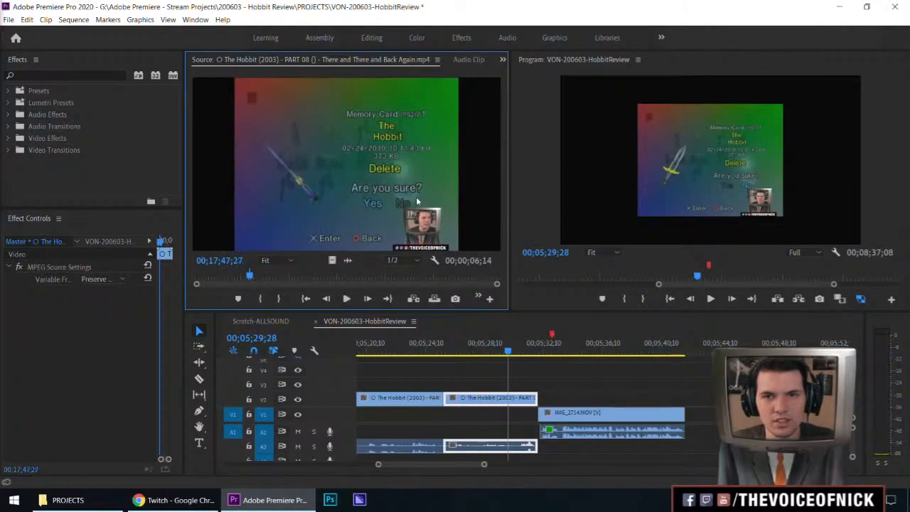
pyautogui.hotkey('ctrl', 'shift', 'x')
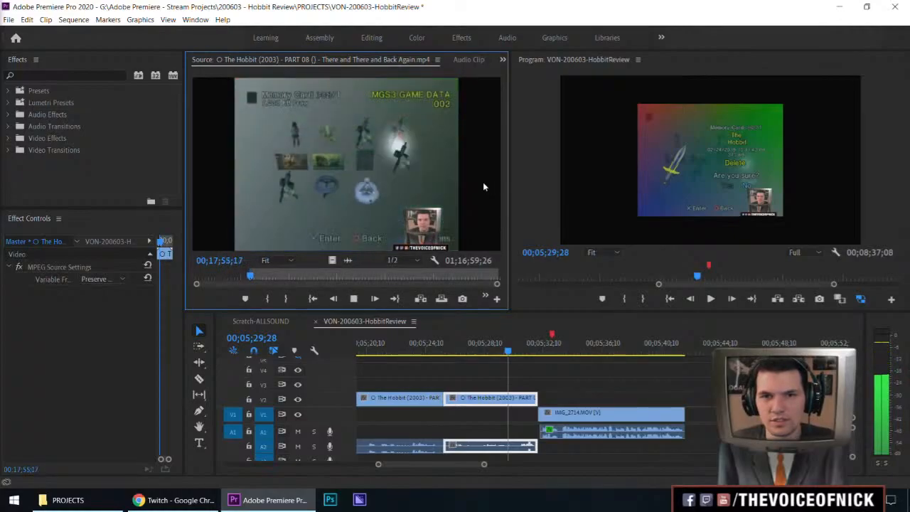
# Step: Mark a 00;00;05;19 range of the PART 08 source footage covering the save file's deletion
pyautogui.press('j')
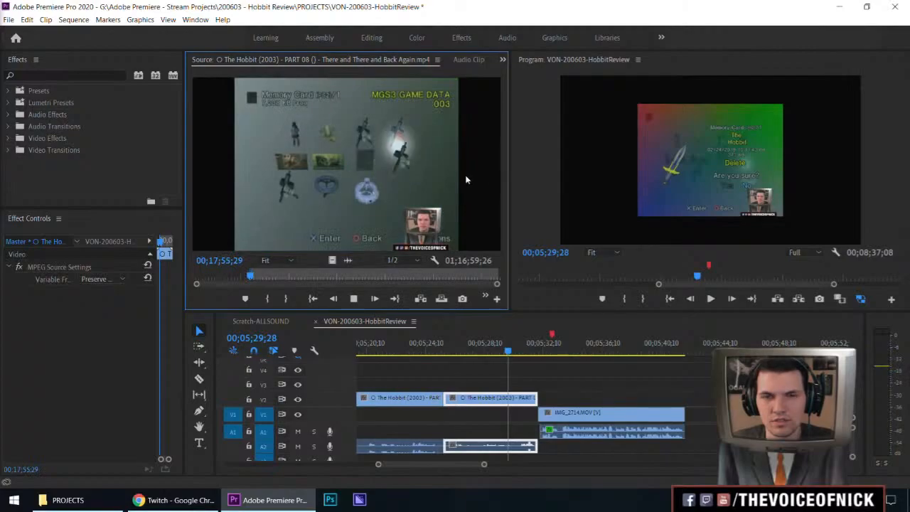
pyautogui.press('k')
pyautogui.press('o')
pyautogui.press('space')
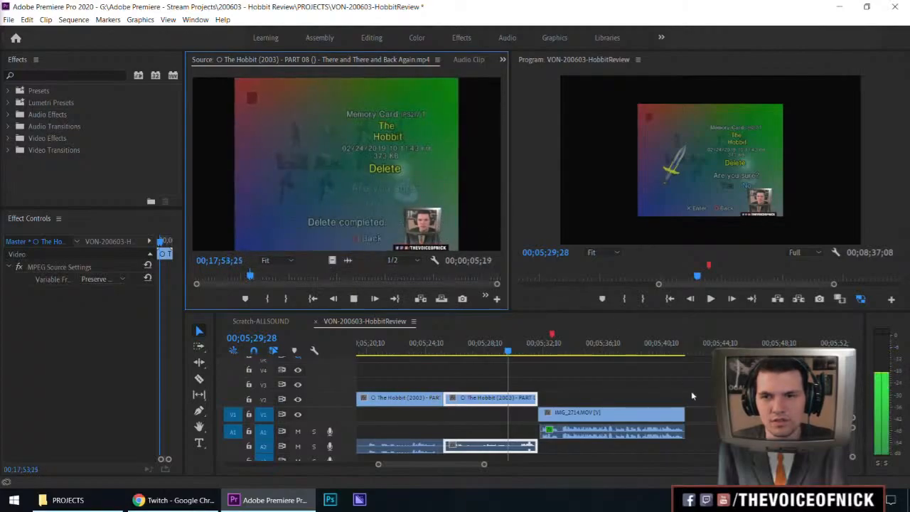
pyautogui.press('space')
# Step: Shift the later clips further along and place the marked PART 08 range on V2 and A2 right after the cut
pyautogui.press('a')
pyautogui.click(720, 398)
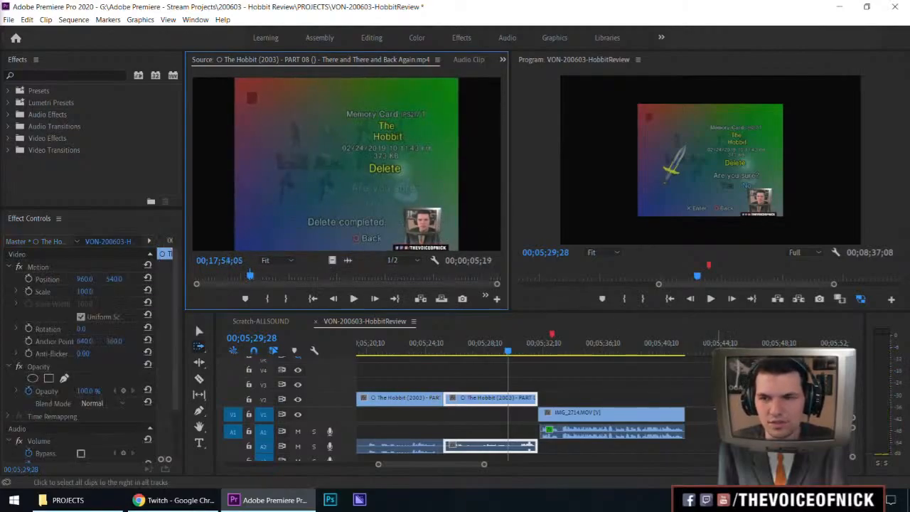
pyautogui.press('v')
pyautogui.press('a')
pyautogui.moveTo(743, 398); pyautogui.dragTo(846, 398)
pyautogui.press('v')
pyautogui.moveTo(455, 213); pyautogui.dragTo(688, 404)
# Step: Play across the junction between IMG_2714.MOV and the newly placed PART 08 clip
pyautogui.moveTo(680, 345); pyautogui.dragTo(671, 345)
pyautogui.press('-')
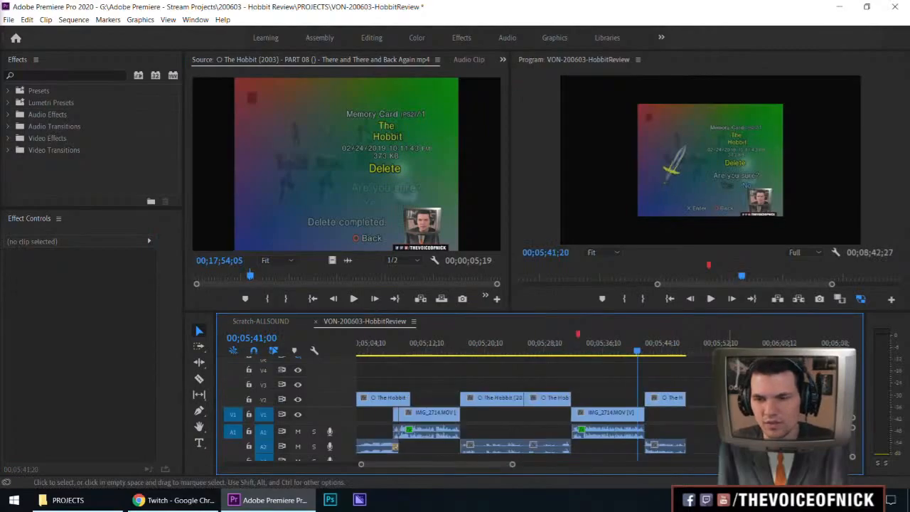
pyautogui.press('=')
pyautogui.press('=')
pyautogui.press('space')
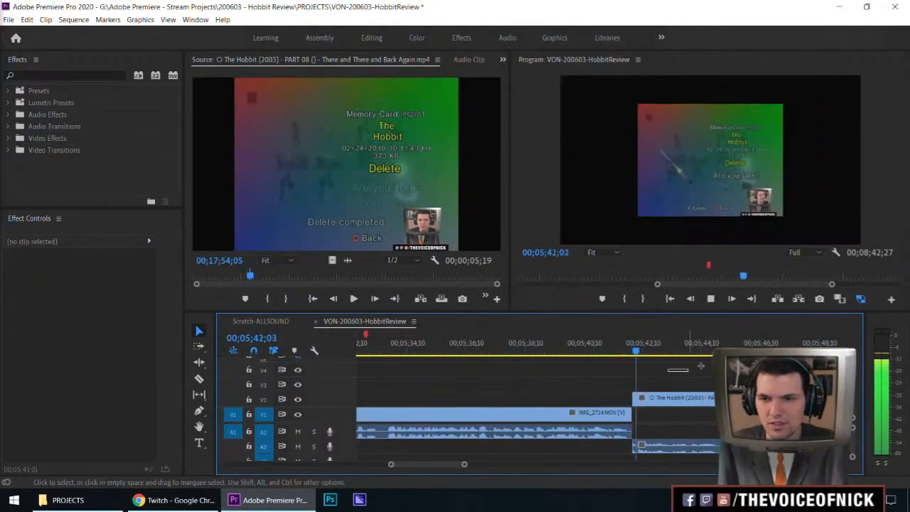
pyautogui.press('space')
pyautogui.press('=')
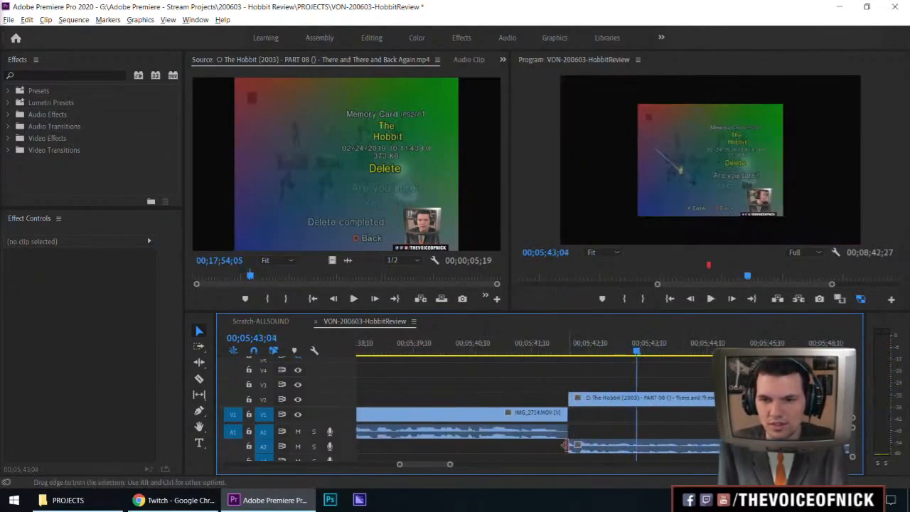
# Step: Trim about four frames off the new PART 08 clip's audio start and shift the clip earlier so its video overlaps IMG_2714.MOV
pyautogui.moveTo(566, 446); pyautogui.dragTo(569, 446)
pyautogui.moveTo(592, 393)
pyautogui.mouseDown()
pyautogui.moveTo(610, 400)
pyautogui.moveTo(585, 401)
pyautogui.mouseUp()
pyautogui.press('v')
pyautogui.click(492, 345)
pyautogui.press('space')
pyautogui.moveTo(622, 366)
pyautogui.mouseDown()
pyautogui.moveTo(572, 374)
pyautogui.moveTo(635, 378)
pyautogui.mouseUp()
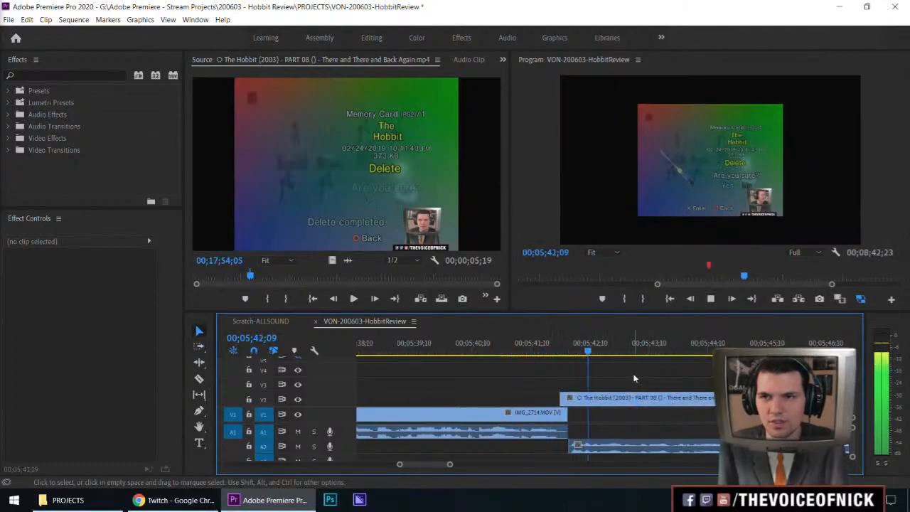
# Step: Shift the PART 08 clip and everything after it three frames later, trimming its video start to the end of IMG_2714.MOV
pyautogui.press('space')
pyautogui.press('a')
pyautogui.click(593, 397)
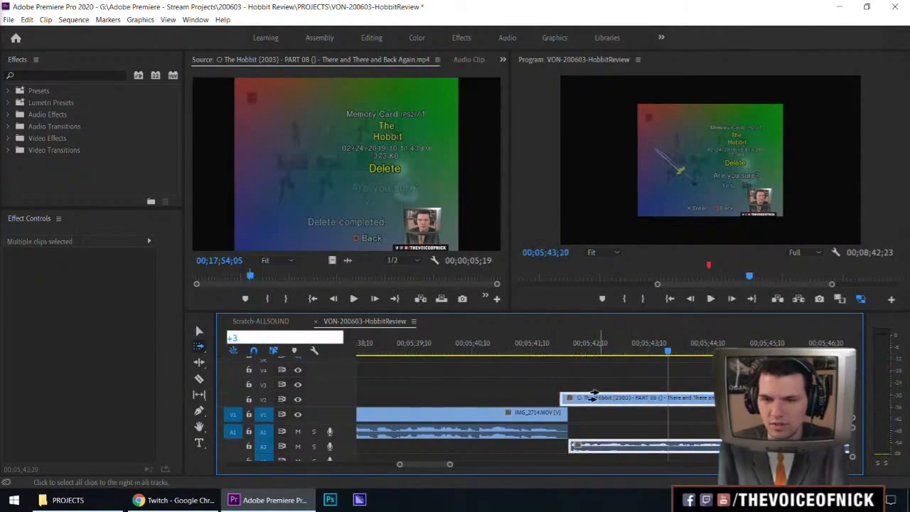
pyautogui.press('v')
pyautogui.click(502, 356)
pyautogui.press('space')
pyautogui.moveTo(595, 372)
pyautogui.mouseDown()
pyautogui.moveTo(533, 381)
pyautogui.moveTo(625, 366)
pyautogui.moveTo(561, 388)
pyautogui.moveTo(566, 399)
pyautogui.mouseUp()
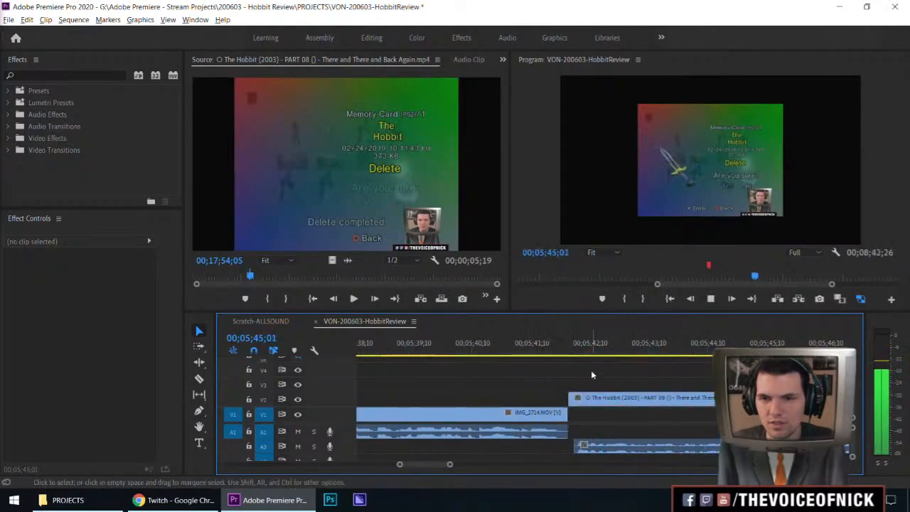
# Step: Cut the PART 08 clip on V2 and A2 at 00;05;46;00 and delete the tail after the cut
pyautogui.press('-')
pyautogui.press('-')
pyautogui.press('-')
pyautogui.press('-')
pyautogui.press('=')
pyautogui.press('=')
pyautogui.press('=')
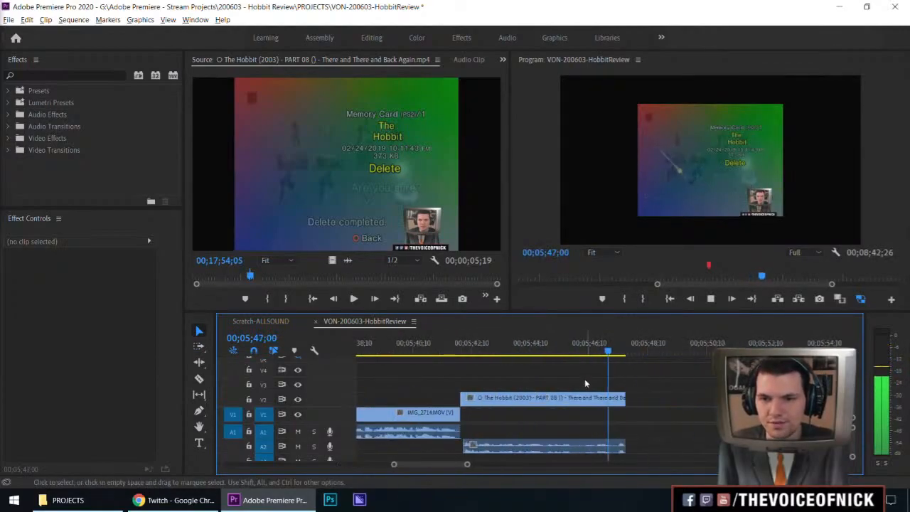
pyautogui.moveTo(585, 352); pyautogui.dragTo(539, 359)
pyautogui.press('space')
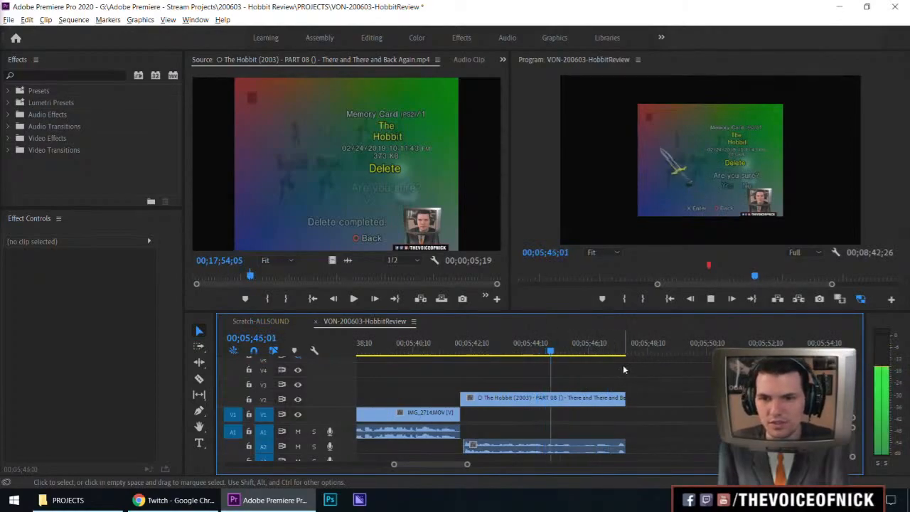
pyautogui.press('c')
pyautogui.click(581, 397)
pyautogui.press('v')
pyautogui.moveTo(643, 383); pyautogui.dragTo(602, 455)
pyautogui.press('Delete')
# Step: Move the later clips back to close the gap after the PART 08 clip, and play across the new junction
pyautogui.moveTo(804, 425); pyautogui.dragTo(639, 426)
pyautogui.hotkey('ctrl', 'z')
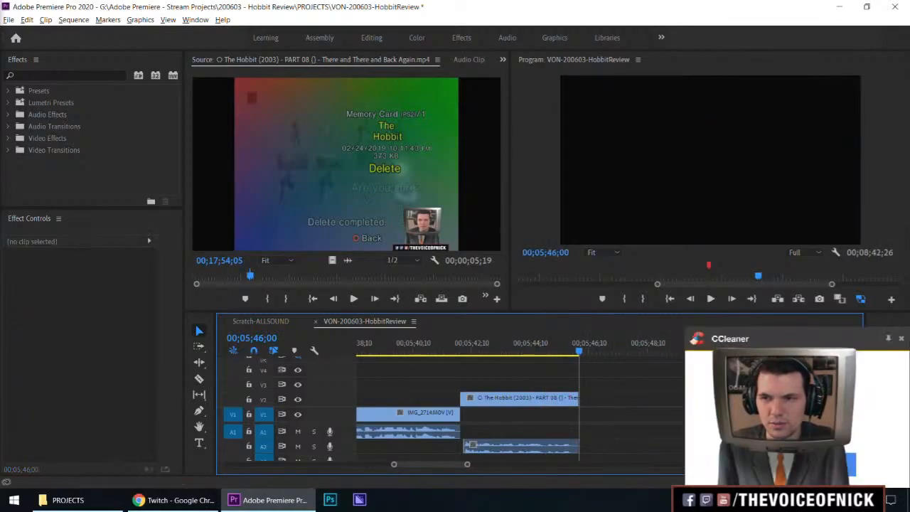
pyautogui.moveTo(687, 409); pyautogui.dragTo(541, 410)
pyautogui.press('v')
pyautogui.click(628, 381)
pyautogui.click(514, 345)
pyautogui.press('space')
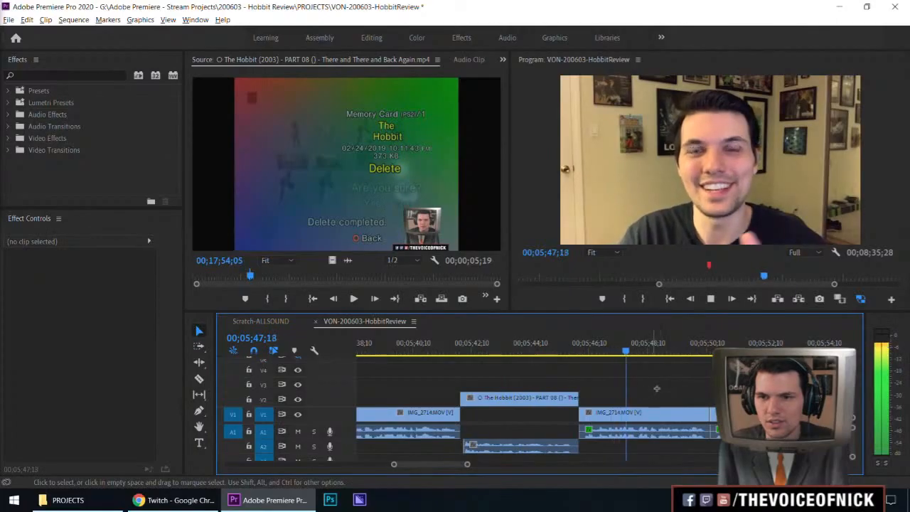
pyautogui.press('space')
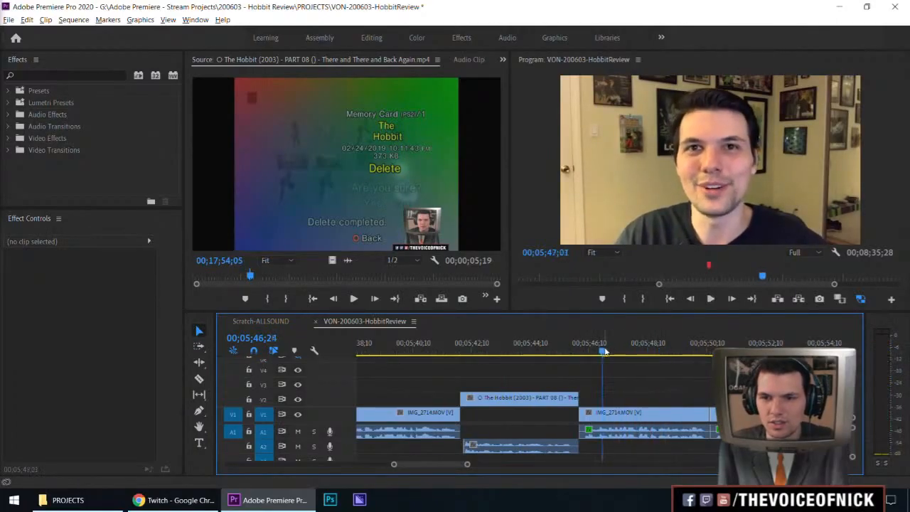
# Step: Try splitting the following IMG_2714.MOV clip at 00;05;46;29 and removing its short opening piece
pyautogui.moveTo(609, 349); pyautogui.dragTo(605, 355)
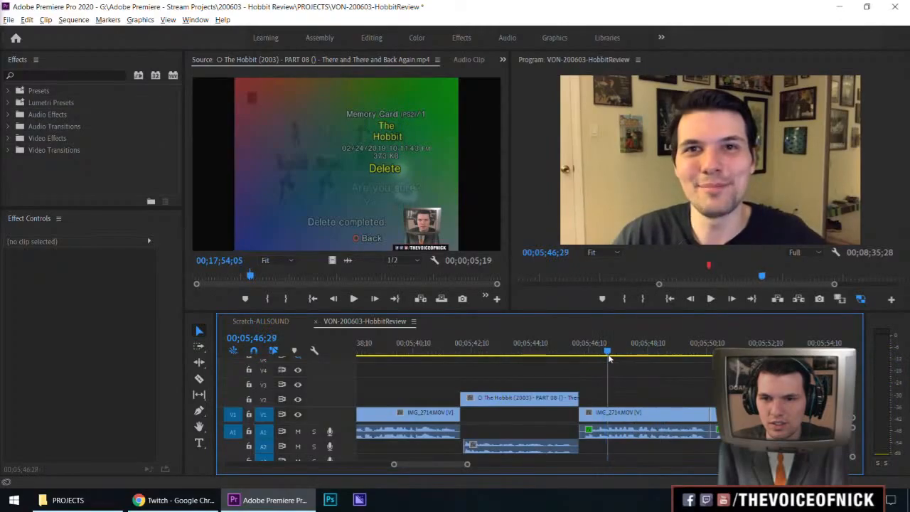
pyautogui.press('c')
pyautogui.click(607, 414)
pyautogui.press('v')
pyautogui.click(589, 348)
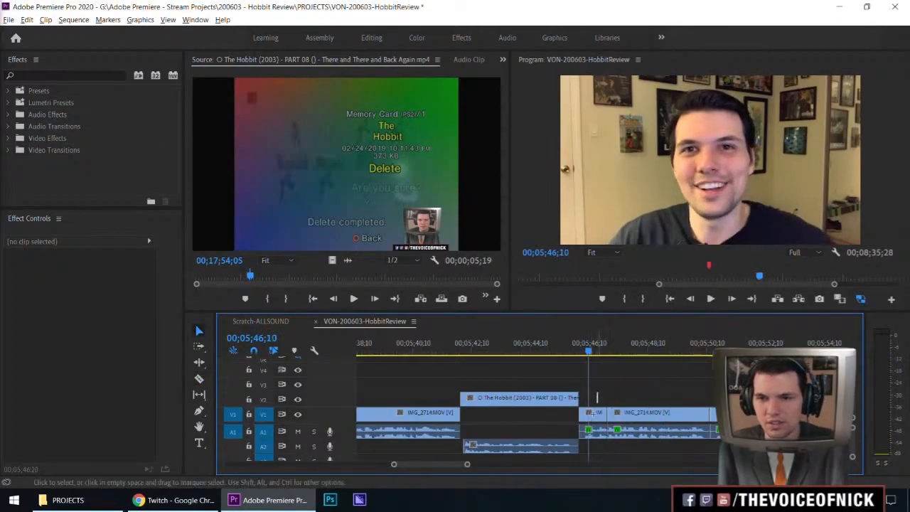
pyautogui.click(596, 421)
pyautogui.press('Delete')
pyautogui.press('a')
# Step: Extend only the PART 08 clip's video end by about 24 frames over the following IMG_2714.MOV, and play the overlap
pyautogui.moveTo(613, 414)
pyautogui.mouseDown()
pyautogui.moveTo(597, 415)
pyautogui.moveTo(602, 402)
pyautogui.mouseUp()
pyautogui.press('v')
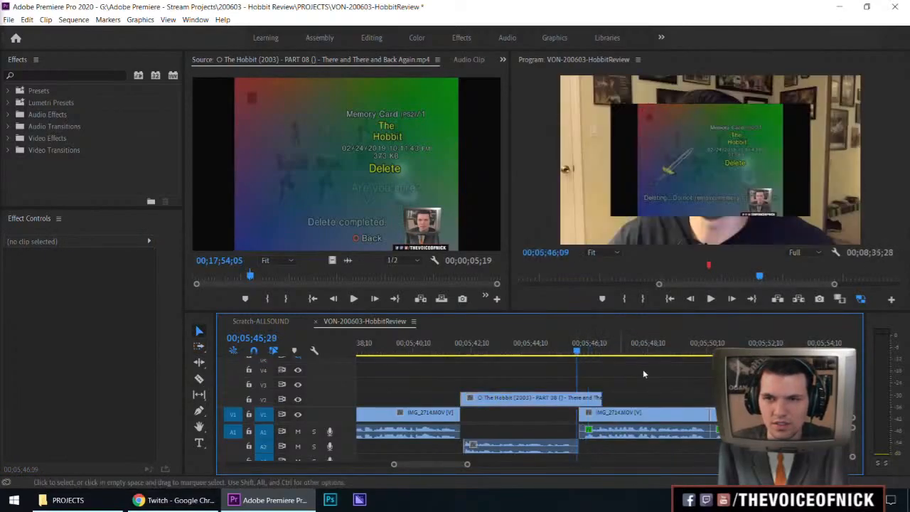
pyautogui.press('space')
pyautogui.press('space')
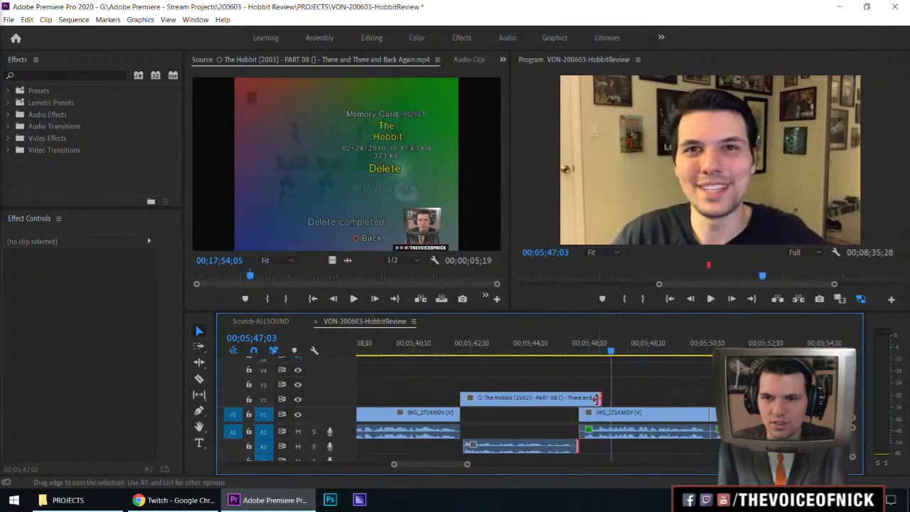
# Step: Lengthen the overlapping PART 08 video to about 00;05;48;18 and replay the section from just before the IMG_2714.MOV clip
pyautogui.moveTo(598, 398); pyautogui.dragTo(655, 398)
pyautogui.hotkey('shift', 'Left')
pyautogui.hotkey('shift', 'Left')
pyautogui.hotkey('shift', 'Left')
pyautogui.hotkey('shift', 'Left')
pyautogui.hotkey('shift', 'Left')
pyautogui.hotkey('shift', 'Left')
pyautogui.hotkey('shift', 'Left')
pyautogui.hotkey('shift', 'Left')
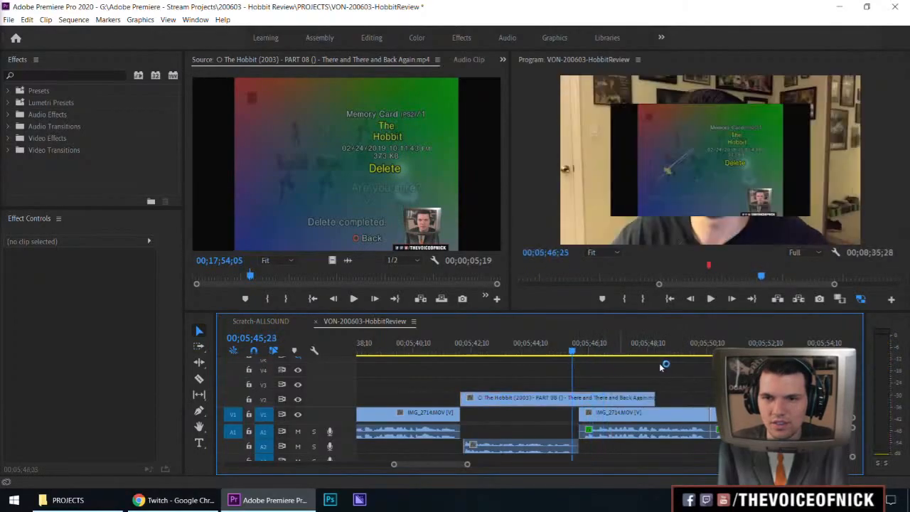
pyautogui.press('space')
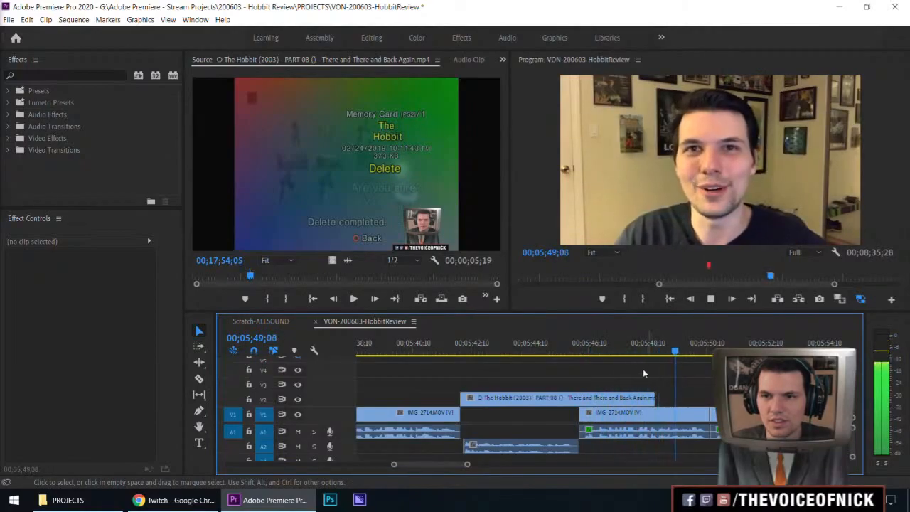
# Step: Extend the PART 08 video end slightly further to about 00;05;49;01 and replay its last second
pyautogui.click(651, 351)
pyautogui.moveTo(660, 401); pyautogui.dragTo(673, 401)
pyautogui.press('space')
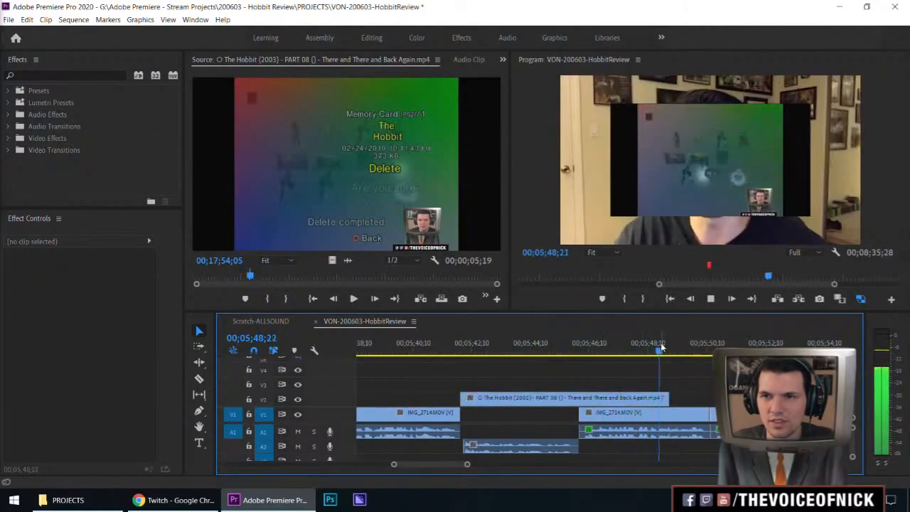
pyautogui.click(662, 343)
pyautogui.click(637, 343)
pyautogui.press('space')
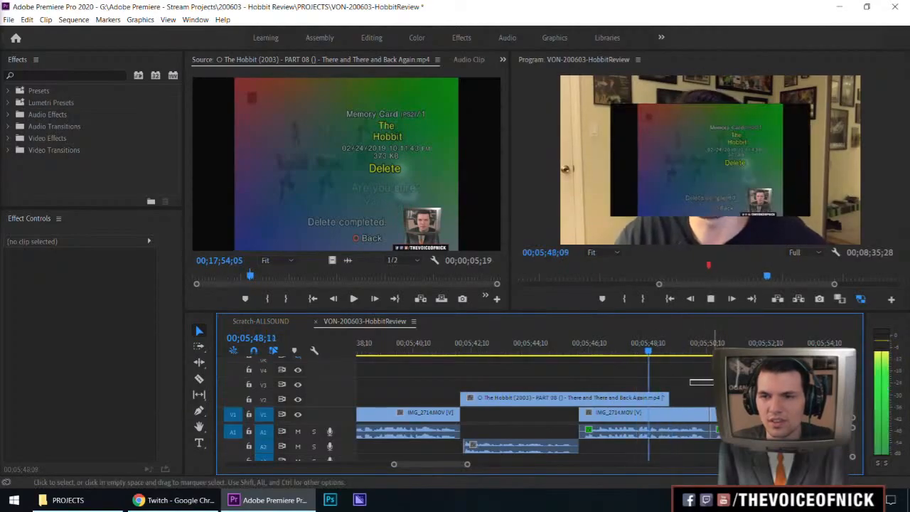
# Step: Play the talking-head footage following the PART 08 overlap up to 00;05;55;01, checking the surrounding clip layout
pyautogui.press('-')
pyautogui.press('-')
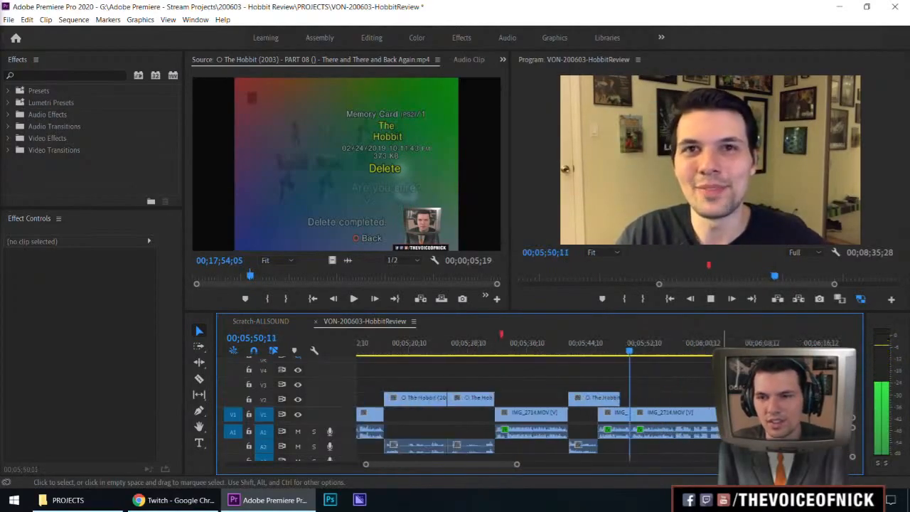
pyautogui.press('=')
pyautogui.press('=')
pyautogui.press('=')
pyautogui.press('-')
pyautogui.press('-')
pyautogui.press('-')
pyautogui.press('-')
pyautogui.press('-')
pyautogui.press('=')
pyautogui.press('=')
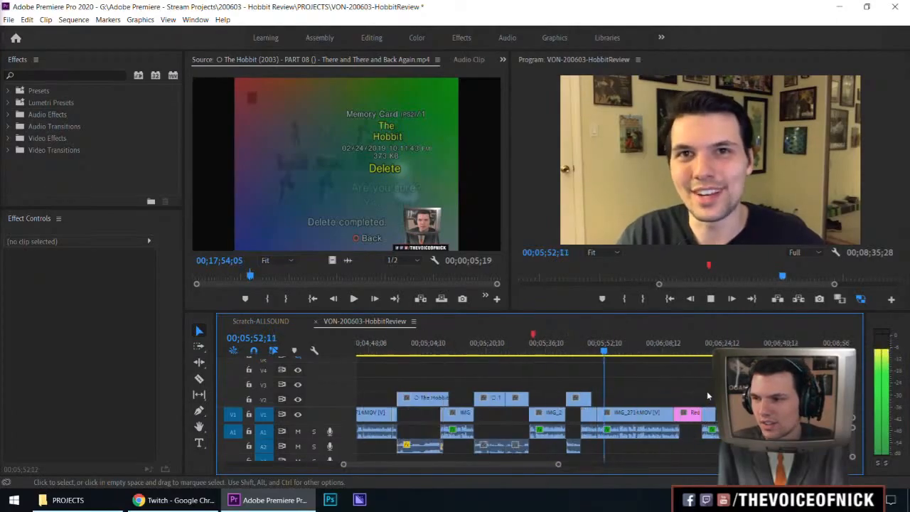
pyautogui.press('-')
pyautogui.press('-')
pyautogui.press('=')
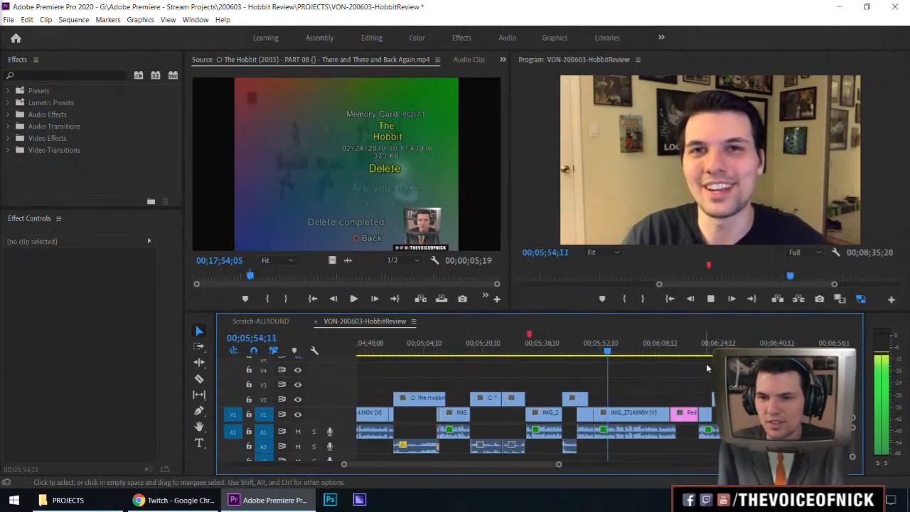
pyautogui.press('space')
# Step: Clear the "Find clip of starting the second playthrough" marker at 00;05;32;27 and save the project
pyautogui.moveTo(529, 335)
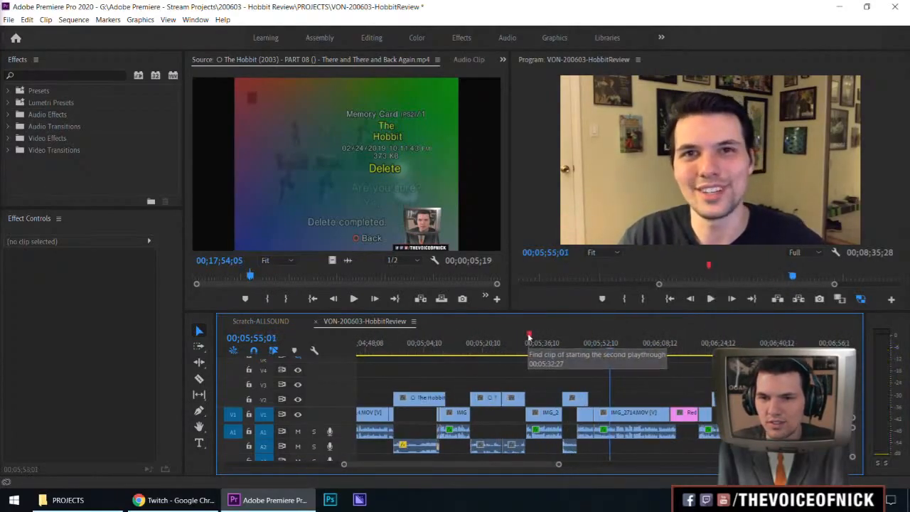
pyautogui.click(529, 335)
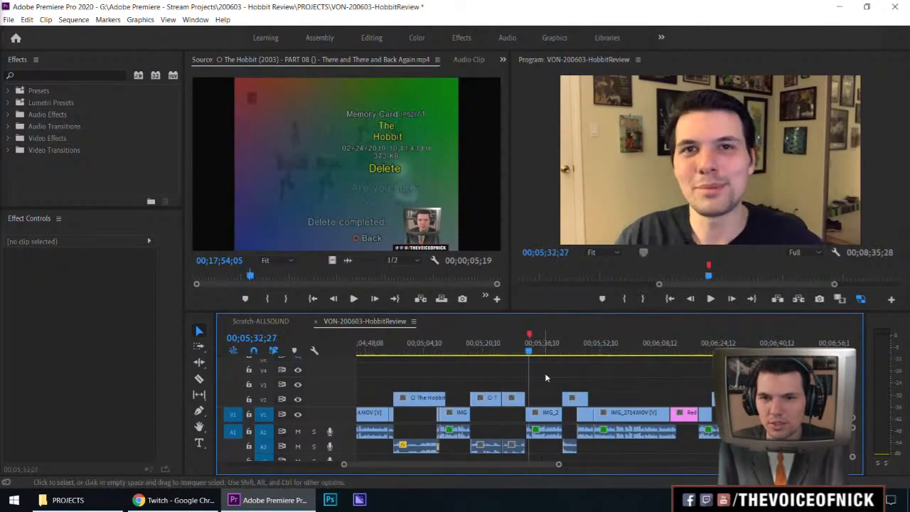
pyautogui.press('=')
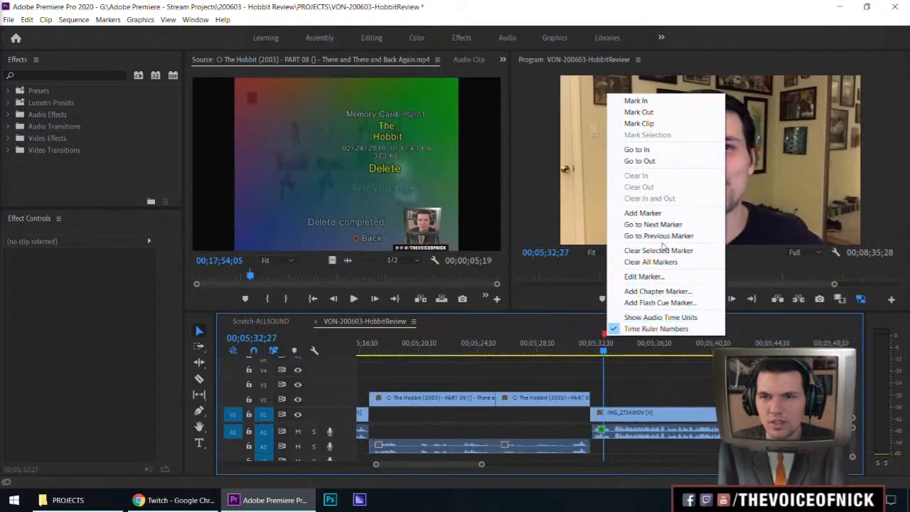
pyautogui.click(651, 329)
pyautogui.hotkey('ctrl', 's')
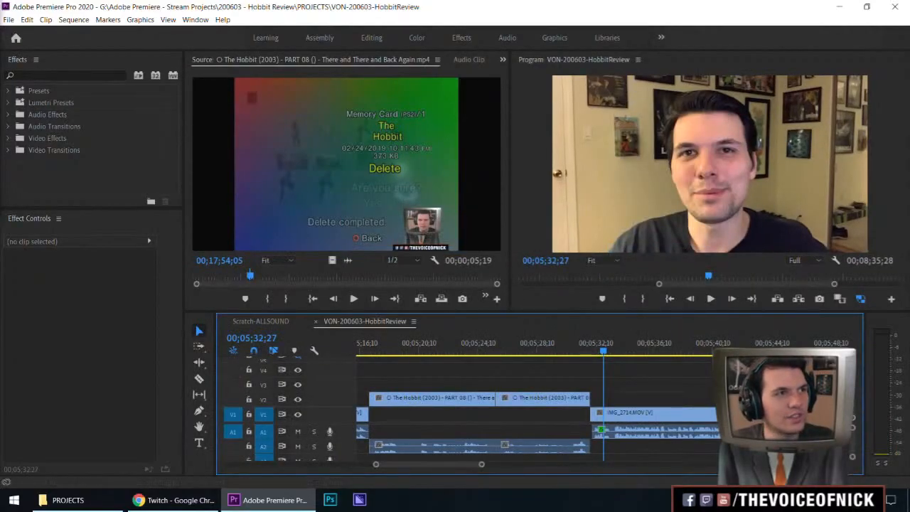
# Step: Play the PART 08 source footage onward from the save deletion to find the new game's opening cutscene
pyautogui.hotkey('shift', '2')
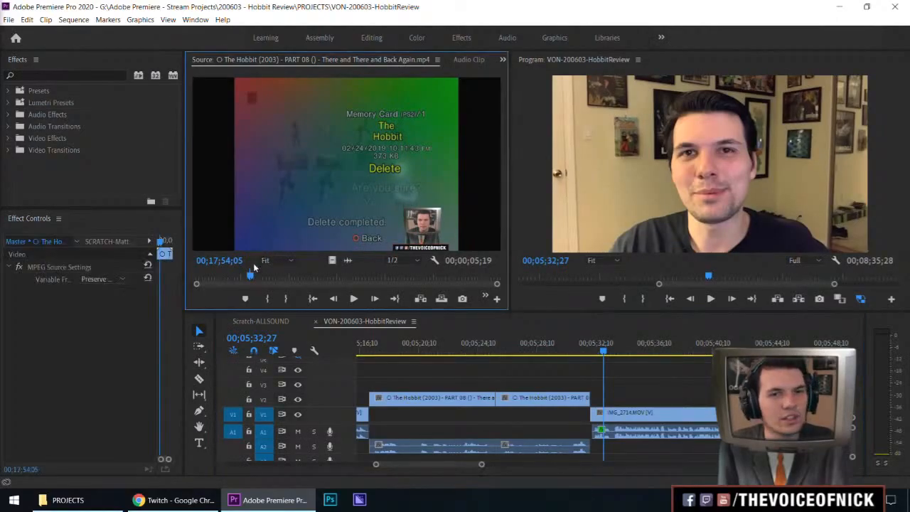
pyautogui.moveTo(252, 275); pyautogui.dragTo(254, 281)
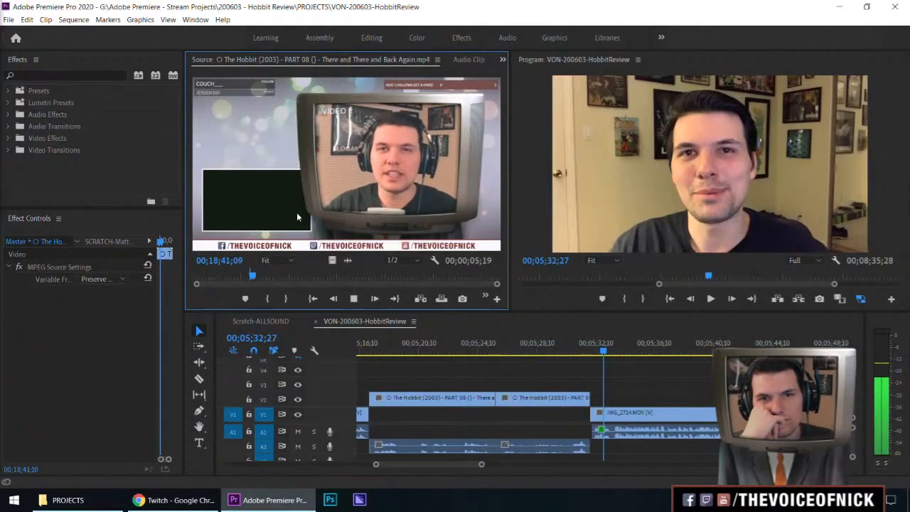
pyautogui.press('space')
pyautogui.hotkey('shift', 'i')
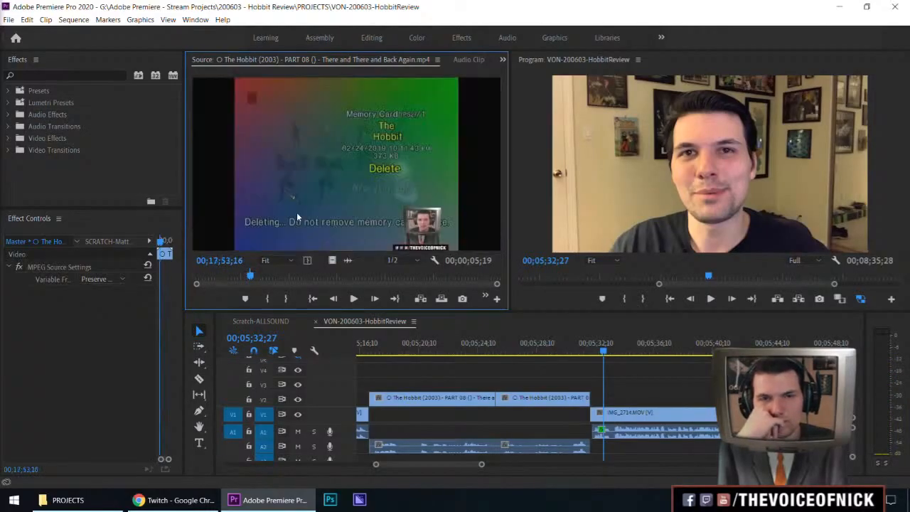
pyautogui.press('space')
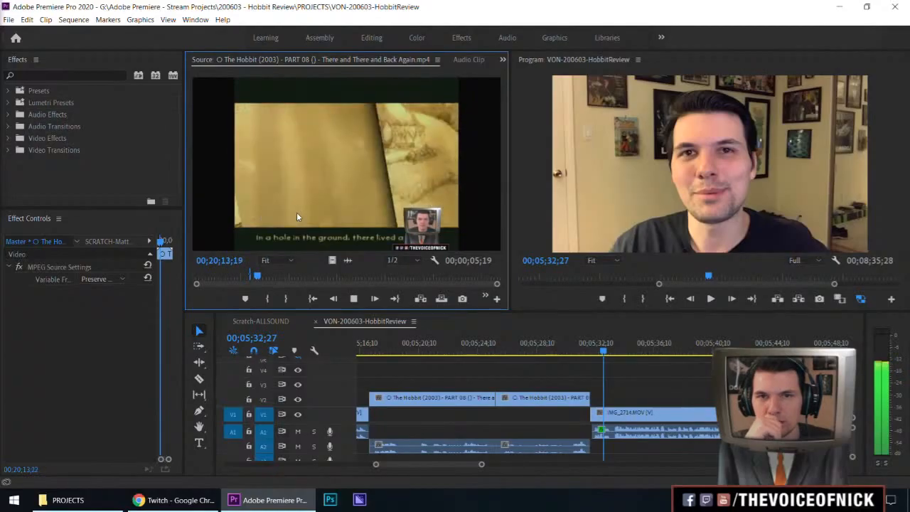
pyautogui.press('space')
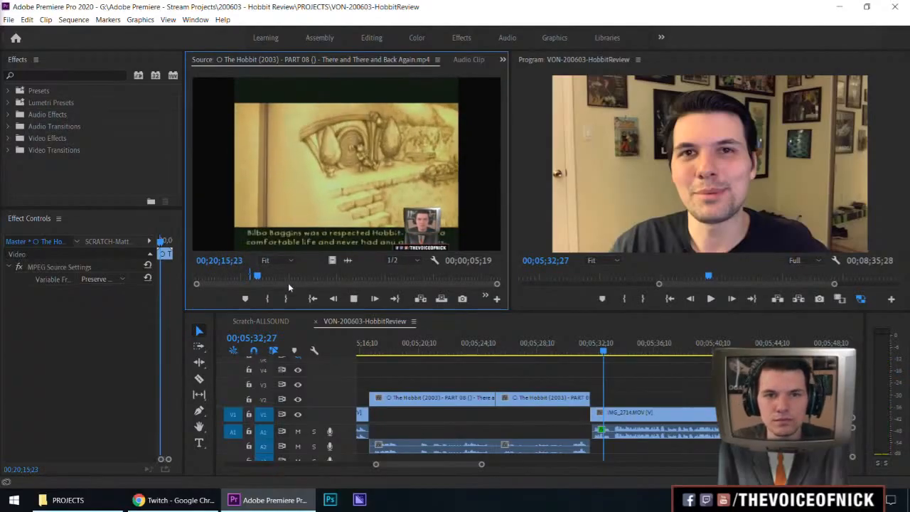
# Step: Mark a 00;00;19;11 range of the PART 08 source covering the opening cutscene, ending at 00;20;21;09
pyautogui.press('j')
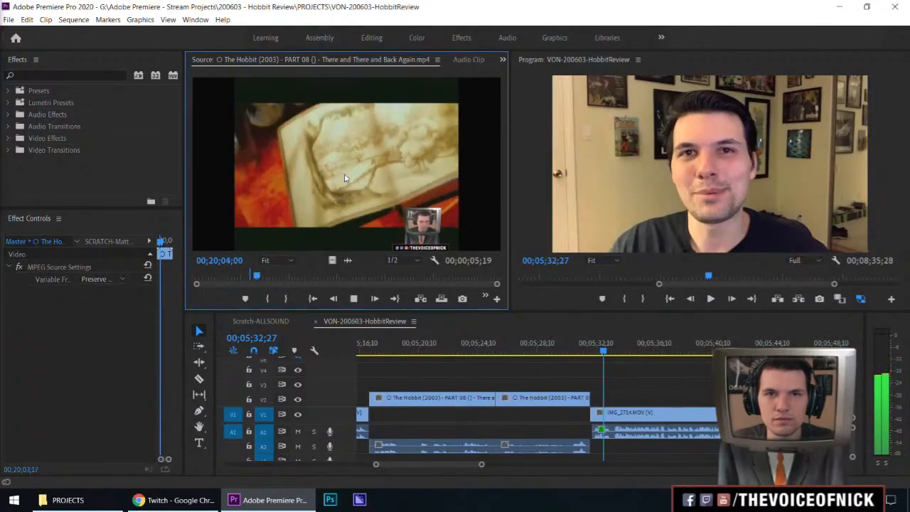
pyautogui.press('space')
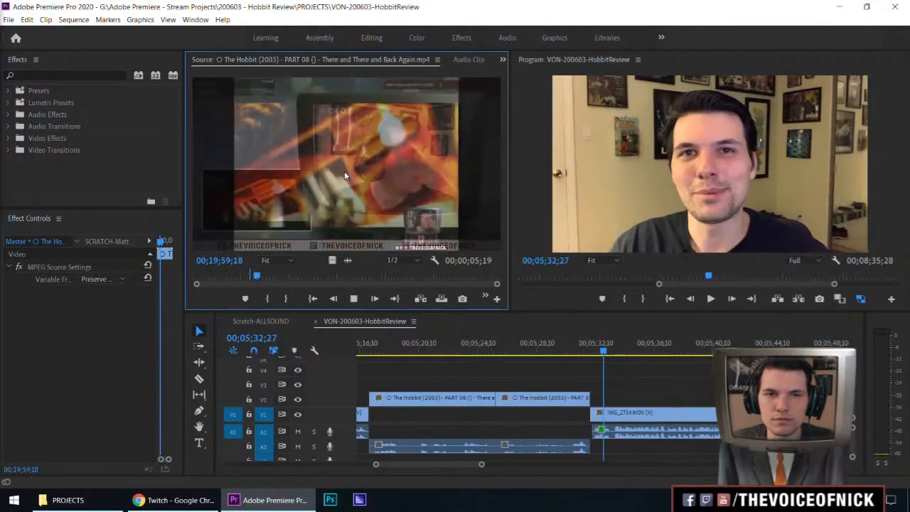
pyautogui.press('space')
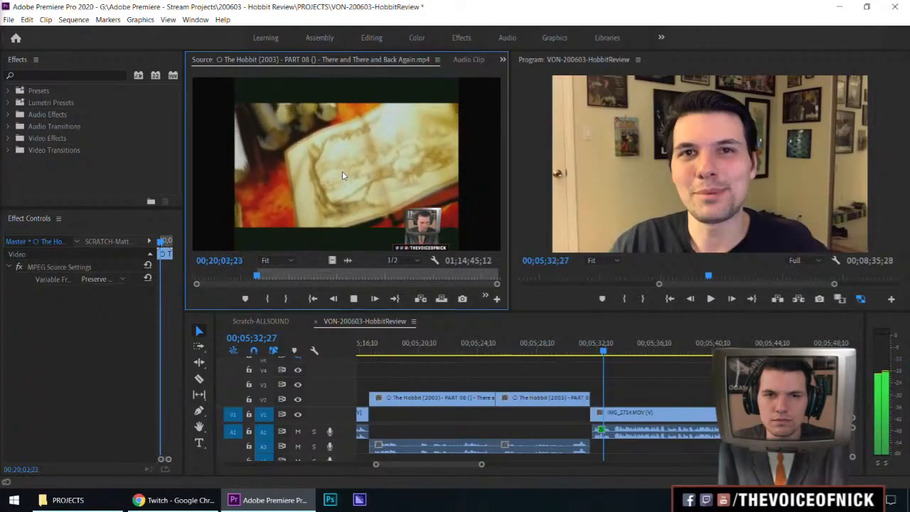
pyautogui.press('space')
pyautogui.press('space')
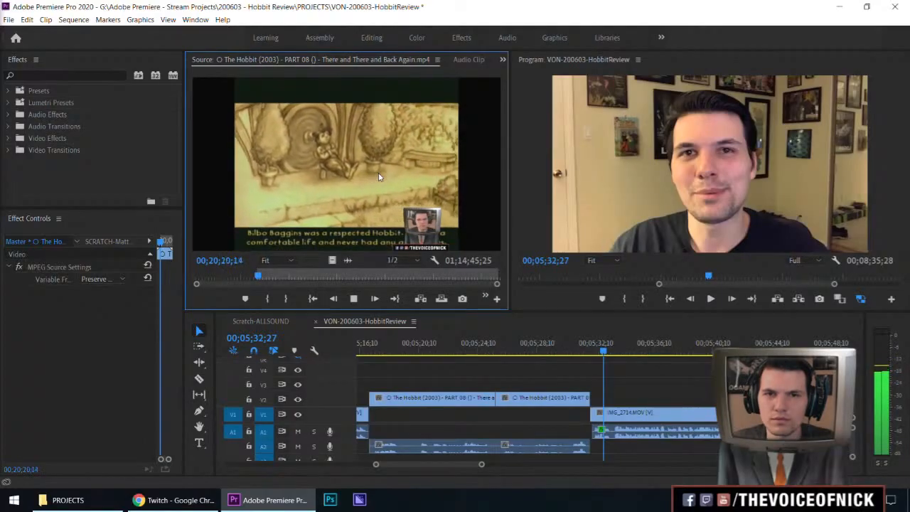
pyautogui.press('space')
pyautogui.press('o')
# Step: Add a sequence marker at 00;05;32;27 and accept its marker settings
pyautogui.click(486, 379)
pyautogui.press('-')
pyautogui.press('-')
pyautogui.press('-')
pyautogui.press('-')
pyautogui.press('-')
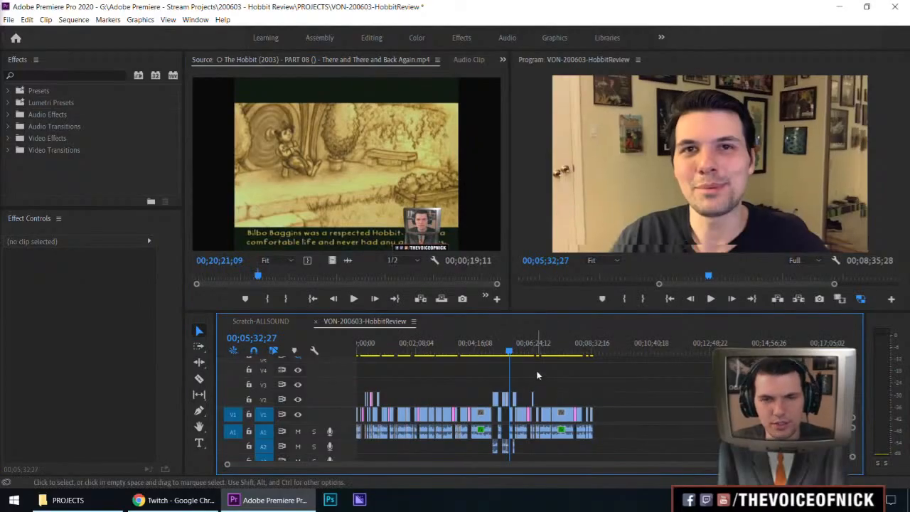
pyautogui.press('m')
pyautogui.press('m')
pyautogui.click(564, 55)
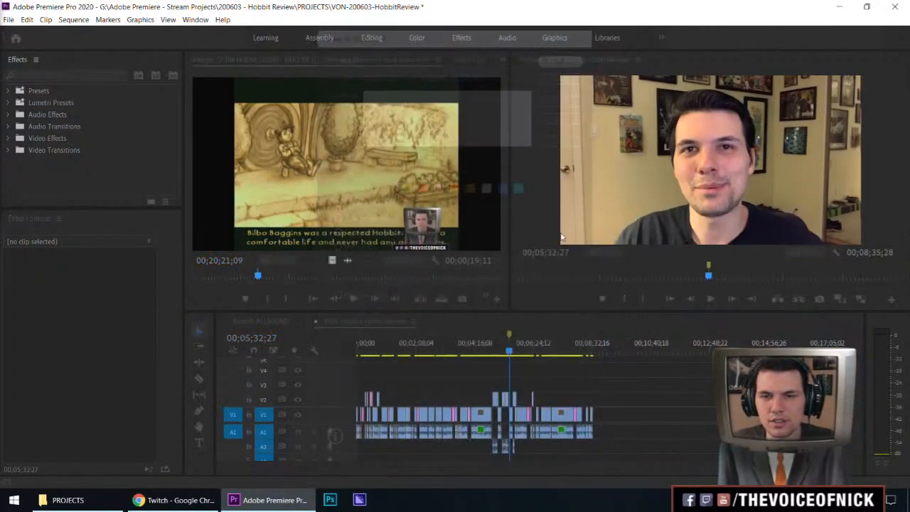
# Step: Play the opening of the sequence around the first red placeholder to find where the cutscene footage belongs
pyautogui.click(364, 362)
pyautogui.press('=')
pyautogui.press('=')
pyautogui.press('=')
pyautogui.press('=')
pyautogui.press('=')
pyautogui.press('space')
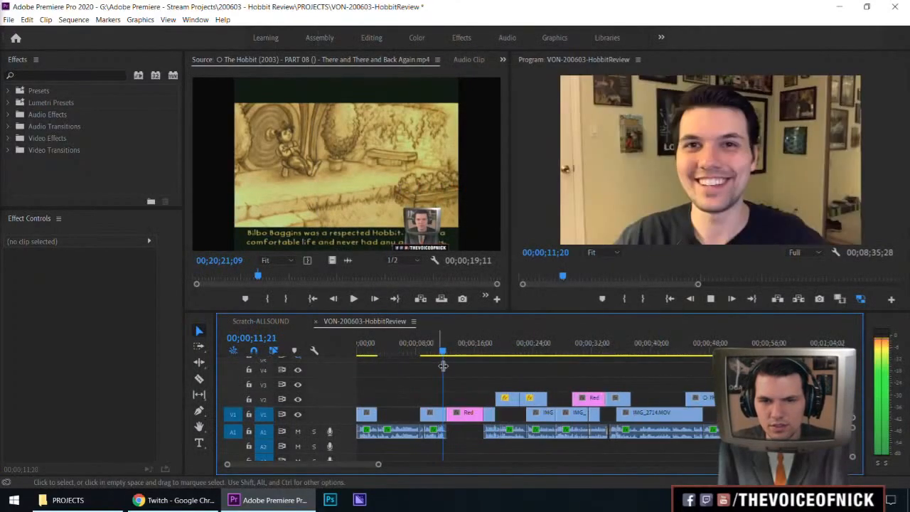
pyautogui.click(371, 351)
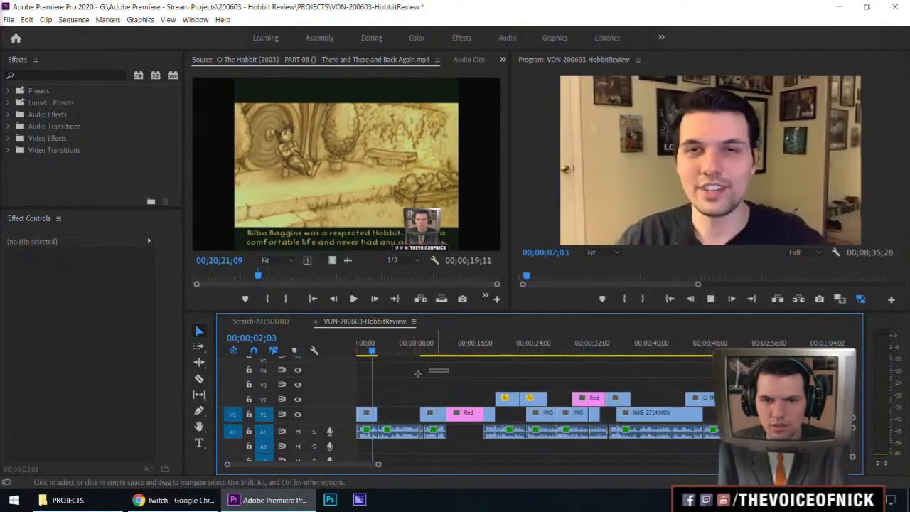
pyautogui.press('space')
pyautogui.press('=')
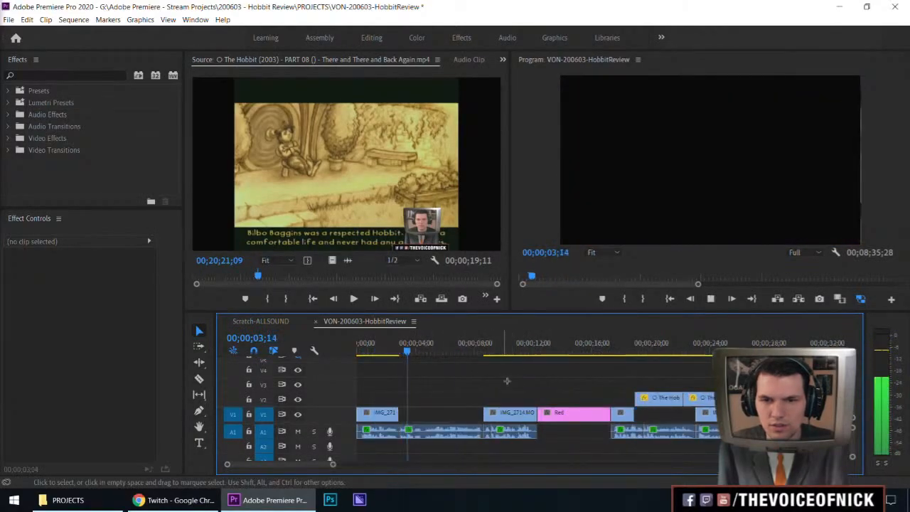
pyautogui.click(605, 349)
pyautogui.press('=')
pyautogui.press('=')
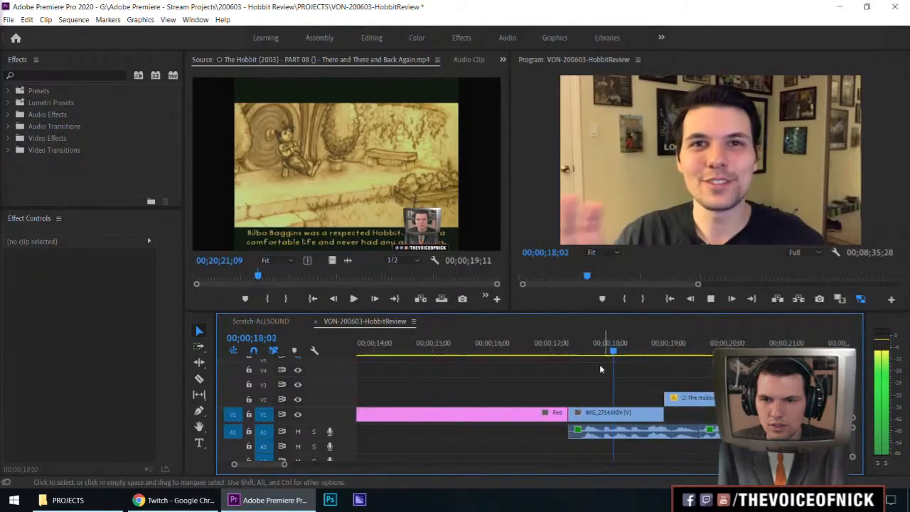
pyautogui.press('-')
# Step: Shift all clips following the first red placeholder about 16 seconds later to open a gap after it
pyautogui.click(577, 352)
pyautogui.press('a')
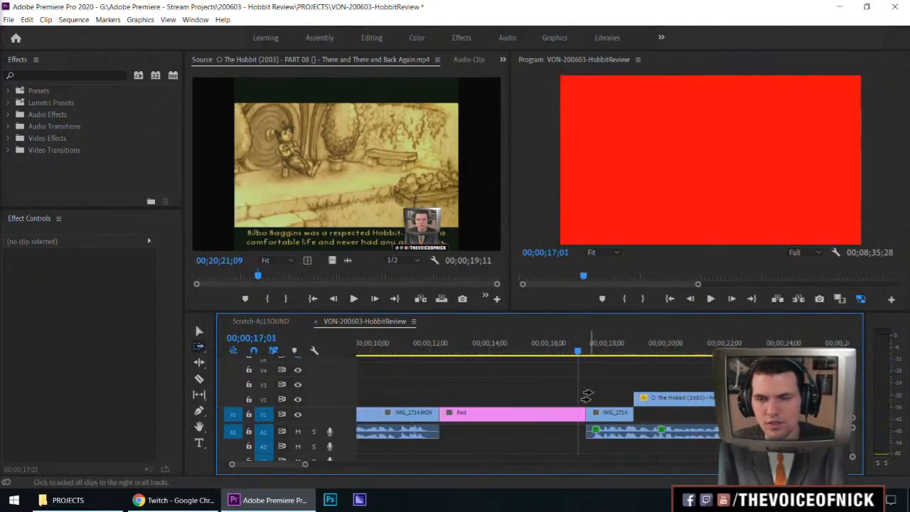
pyautogui.moveTo(590, 403); pyautogui.dragTo(720, 395)
pyautogui.press('v')
pyautogui.click(360, 209)
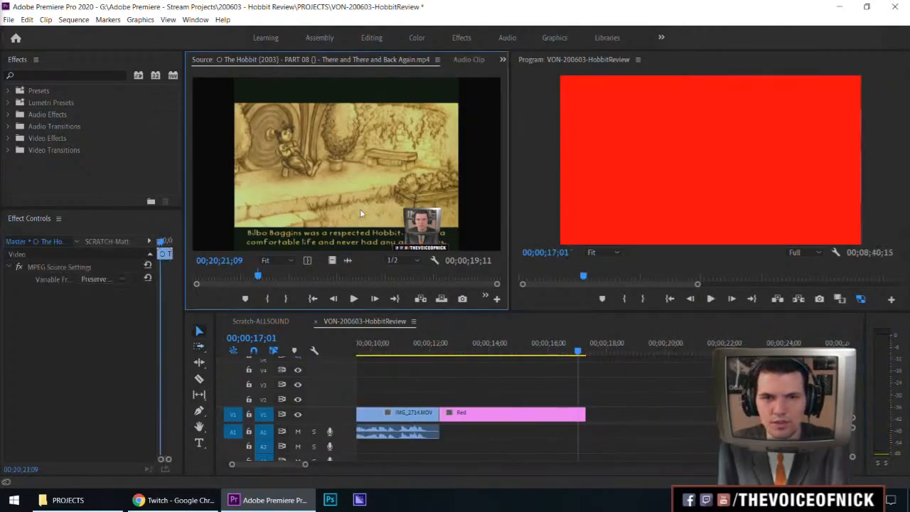
pyautogui.press('a')
pyautogui.click(677, 420)
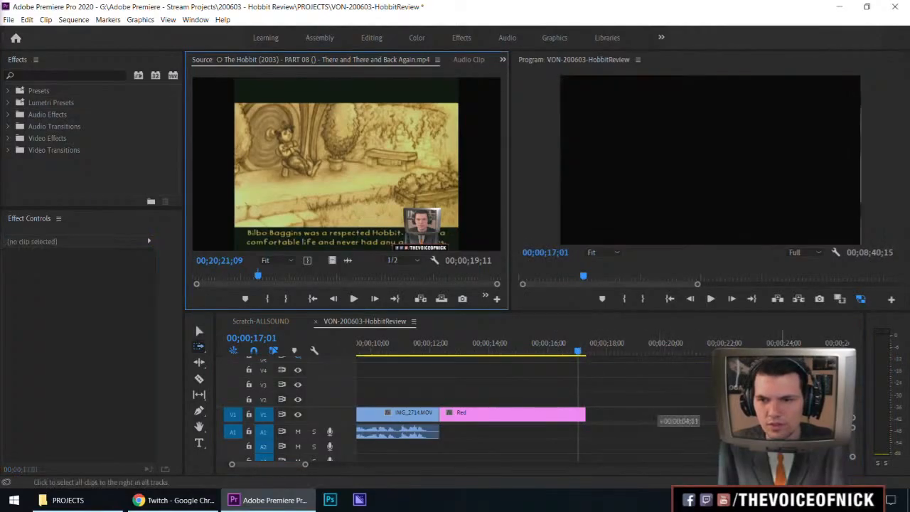
pyautogui.press('-')
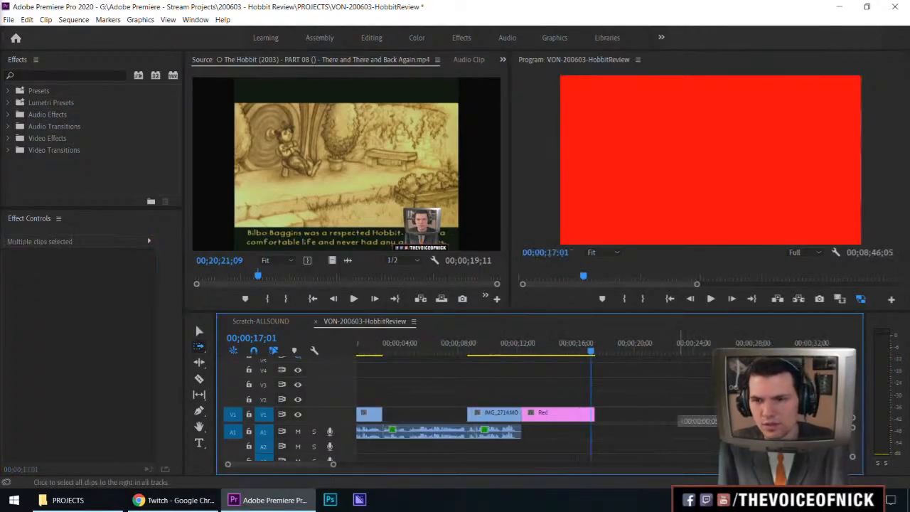
pyautogui.moveTo(680, 414); pyautogui.dragTo(760, 413)
pyautogui.press('v')
# Step: Widen the gap after the first red placeholder by moving the following clips about 17.5 seconds further along
pyautogui.moveTo(360, 209); pyautogui.dragTo(310, 165)
pyautogui.click(697, 379)
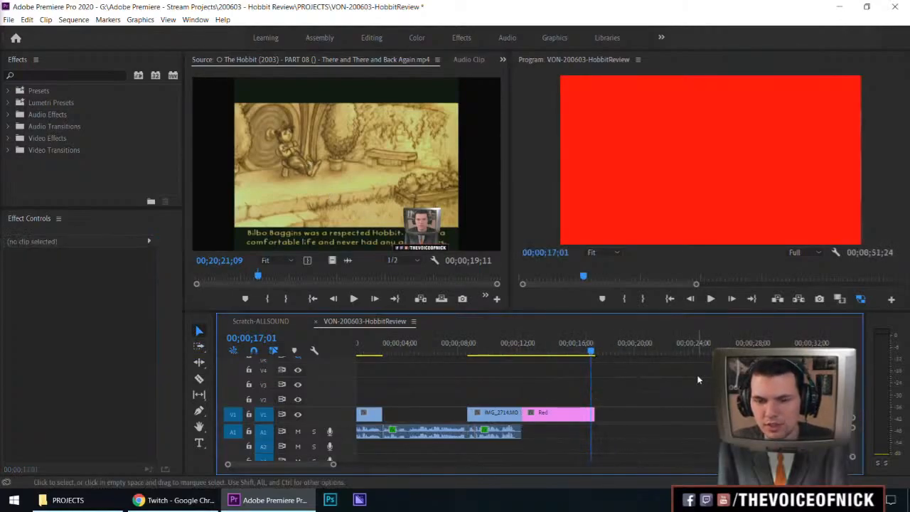
pyautogui.press('-')
pyautogui.press('a')
pyautogui.moveTo(571, 406); pyautogui.dragTo(700, 406)
pyautogui.press('v')
pyautogui.click(571, 374)
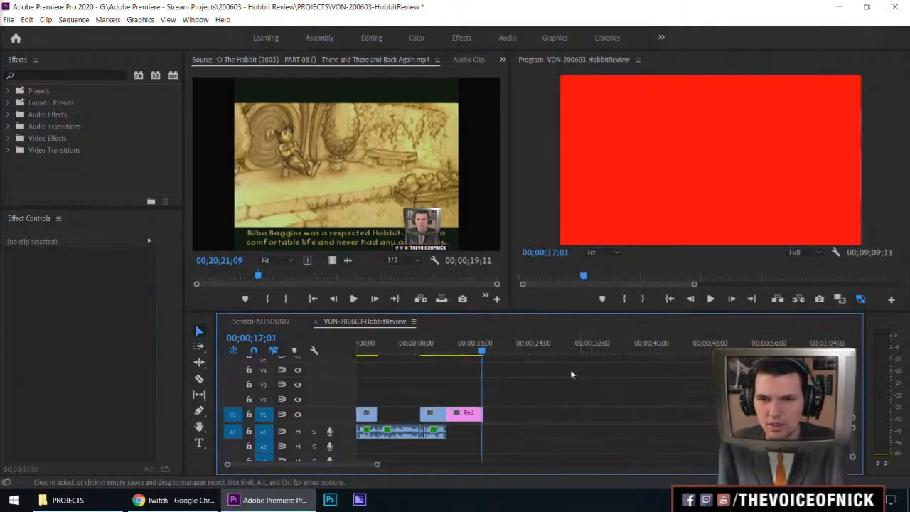
# Step: Place the marked PART 08 cutscene range on V2 and A2 at the first red placeholder's end and play it to find its usable start
pyautogui.moveTo(346, 170); pyautogui.dragTo(516, 384)
pyautogui.moveTo(538, 351); pyautogui.dragTo(533, 351)
pyautogui.press('space')
pyautogui.press('=')
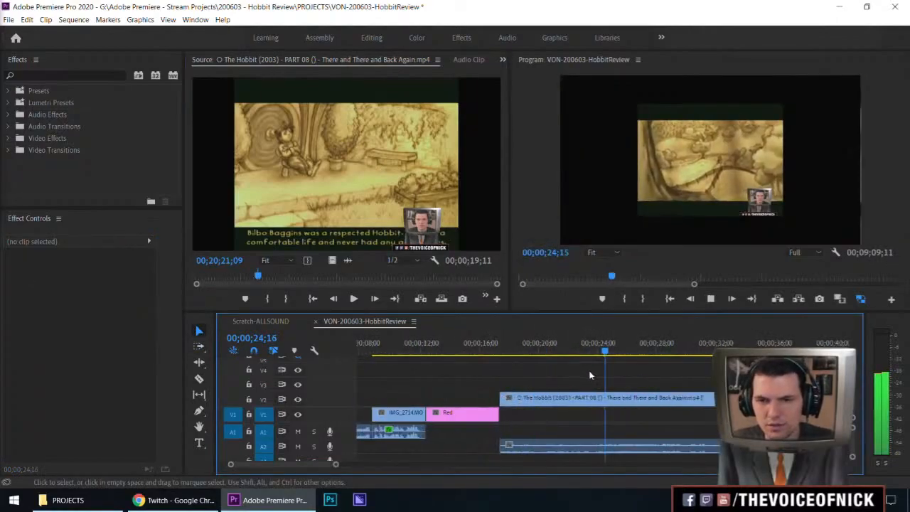
pyautogui.press('=')
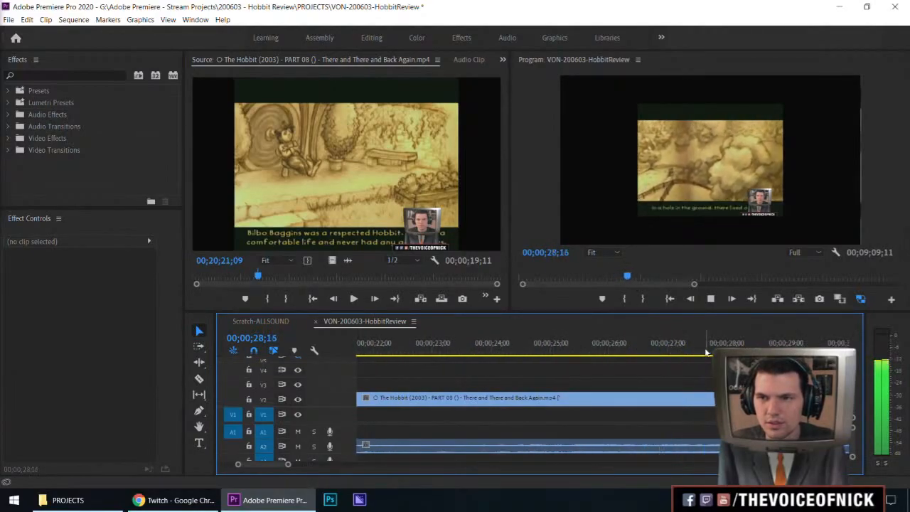
pyautogui.moveTo(706, 350); pyautogui.dragTo(359, 384)
pyautogui.press('space')
pyautogui.press('-')
pyautogui.press('-')
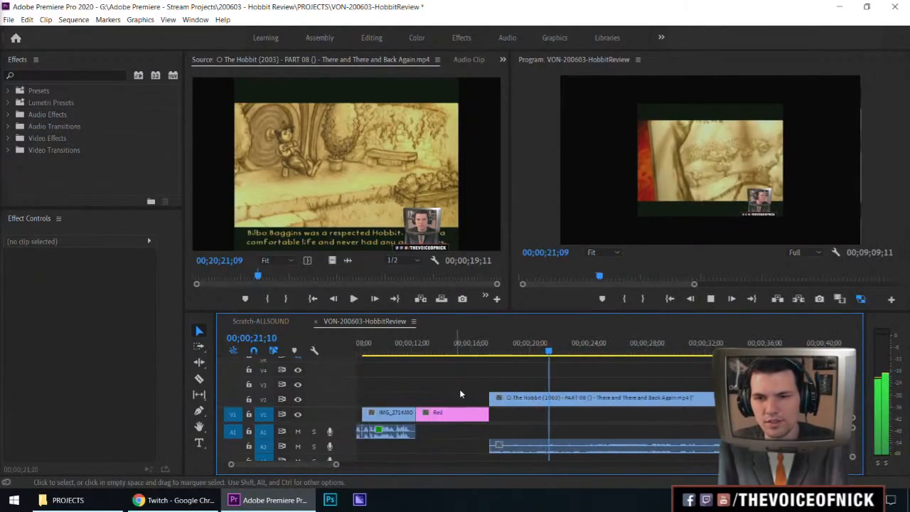
pyautogui.press('=')
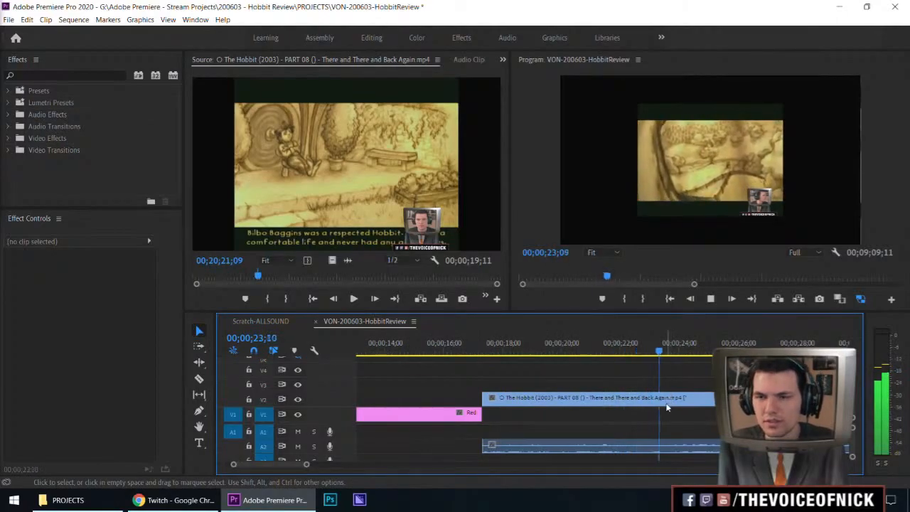
# Step: Cut the PART 08 cutscene clip at 00;00;23;15 and delete the portion before the cut
pyautogui.press('space')
pyautogui.press('c')
pyautogui.press('v')
pyautogui.click(630, 398)
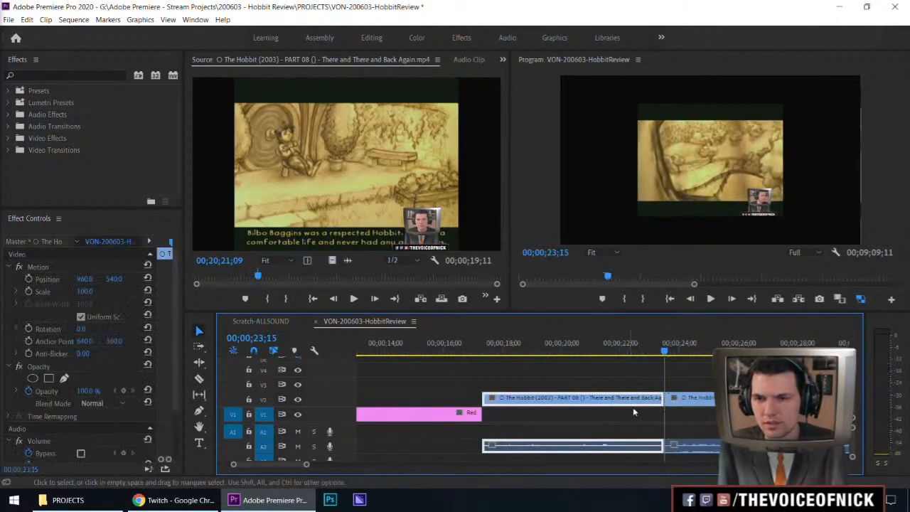
pyautogui.press('Delete')
# Step: Move the trimmed PART 08 cutscene clip back so it starts above the beginning of the first red placeholder
pyautogui.press('space')
pyautogui.press('-')
pyautogui.press('-')
pyautogui.press('-')
pyautogui.press('=')
pyautogui.press('=')
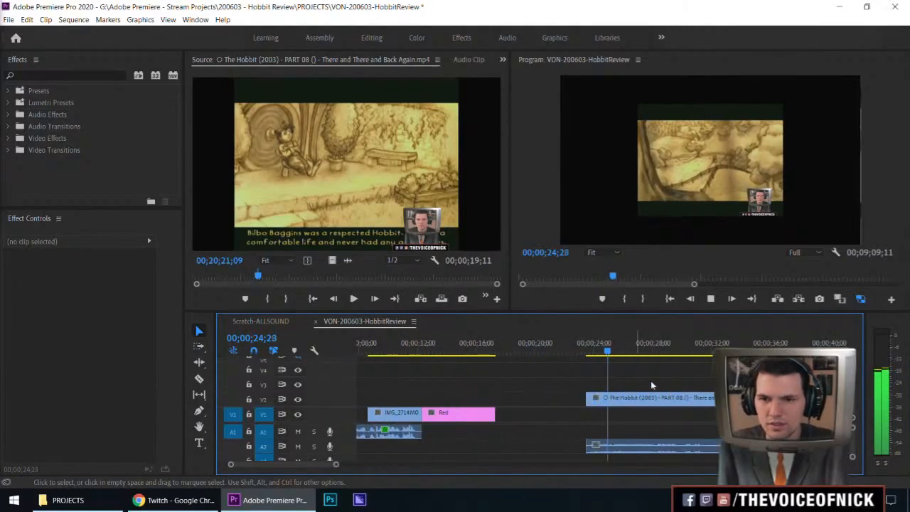
pyautogui.press('space')
pyautogui.moveTo(645, 398); pyautogui.dragTo(482, 408)
pyautogui.click(487, 377)
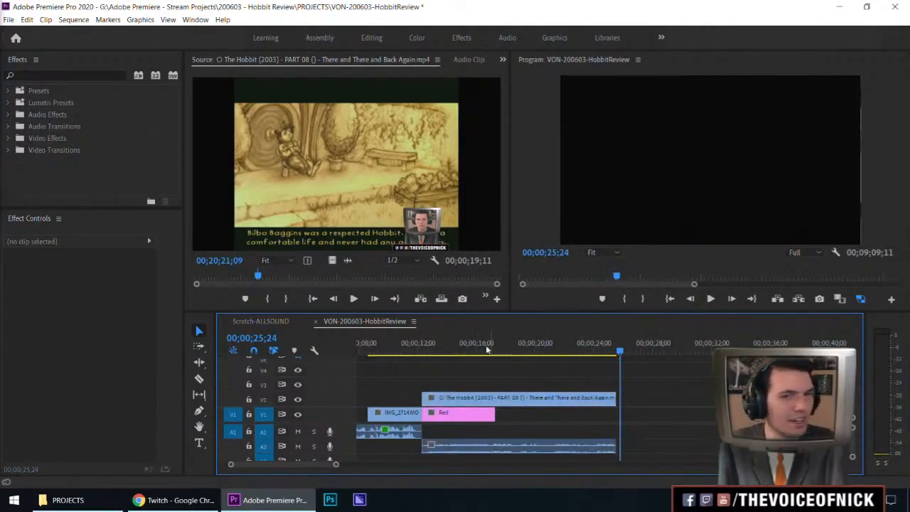
# Step: Play the cutscene against the preceding talking-head clip and adjust the cutscene clip's audio gain
pyautogui.click(431, 351)
pyautogui.moveTo(431, 351); pyautogui.dragTo(419, 351)
pyautogui.press('space')
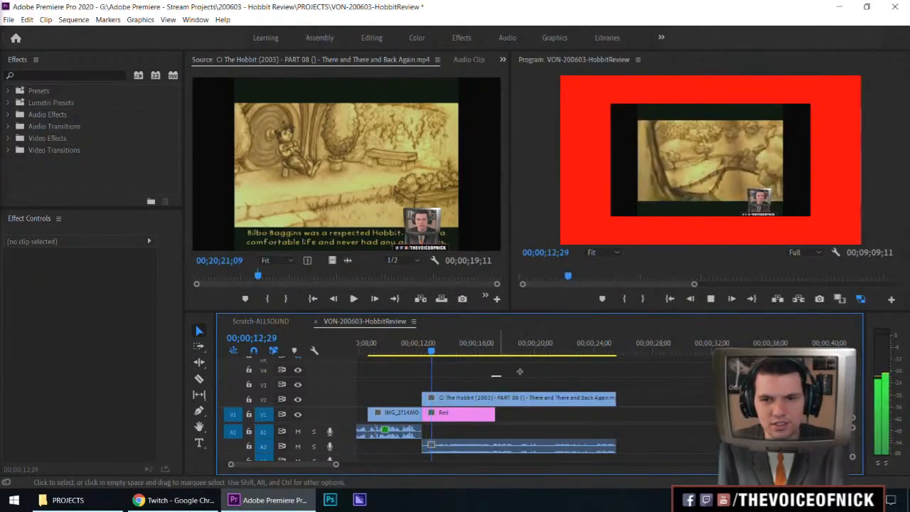
pyautogui.moveTo(520, 372); pyautogui.dragTo(461, 383)
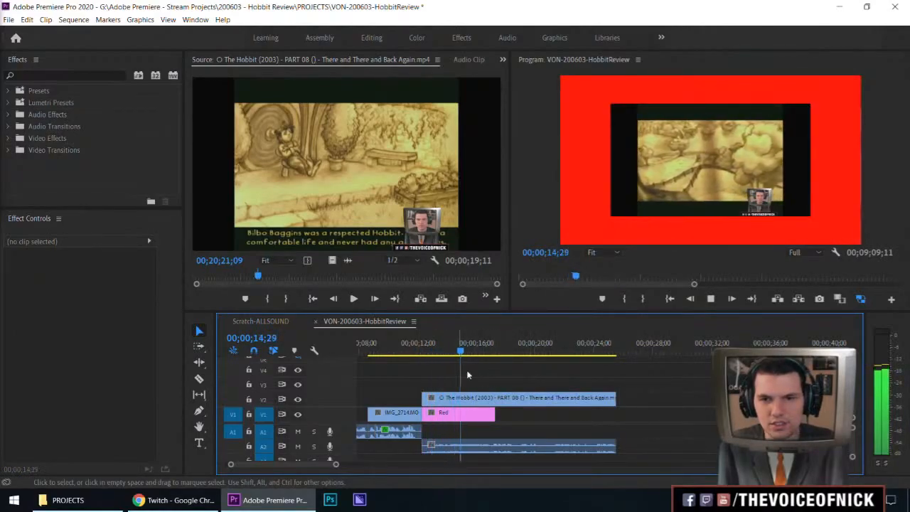
pyautogui.moveTo(495, 352); pyautogui.dragTo(465, 356)
pyautogui.click(518, 401)
pyautogui.click(509, 381)
pyautogui.press('space')
pyautogui.click(527, 400)
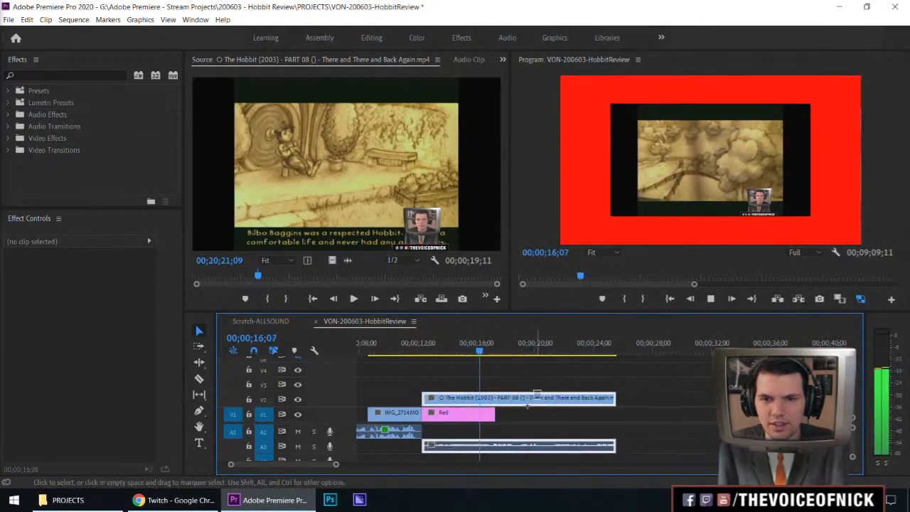
pyautogui.rightClick(527, 400)
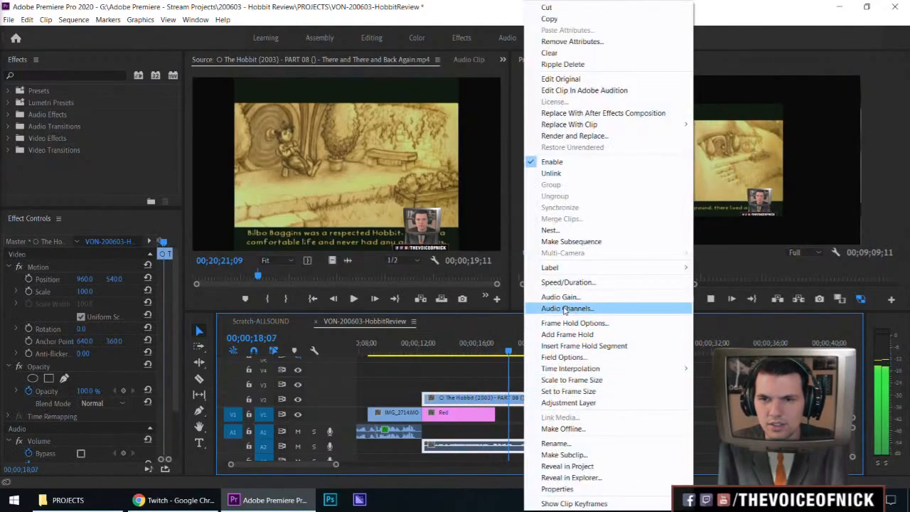
pyautogui.click(565, 300)
pyautogui.press('Return')
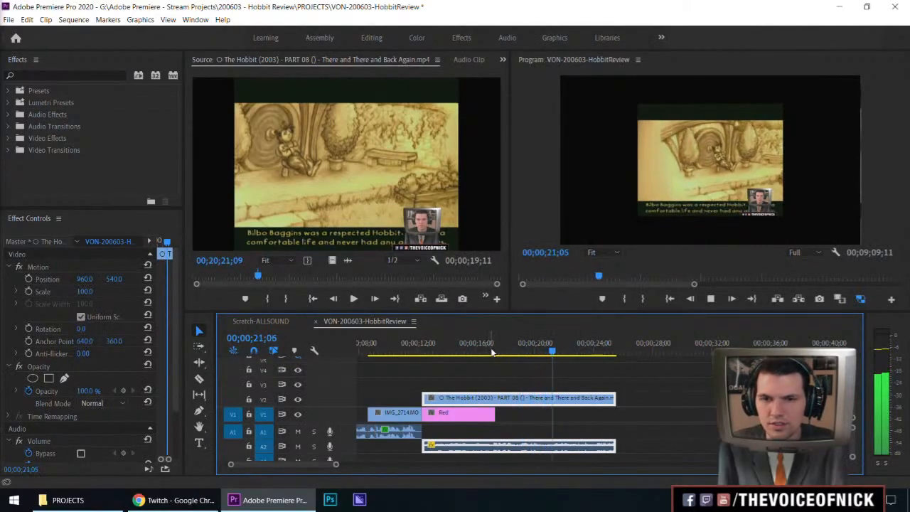
# Step: Extend the end of the PART 08 cutscene clip to about 00;00;28;00 and play it back
pyautogui.click(602, 375)
pyautogui.moveTo(615, 400); pyautogui.dragTo(653, 400)
pyautogui.moveTo(679, 384)
pyautogui.mouseDown()
pyautogui.moveTo(715, 392)
pyautogui.moveTo(677, 393)
pyautogui.mouseUp()
pyautogui.press('space')
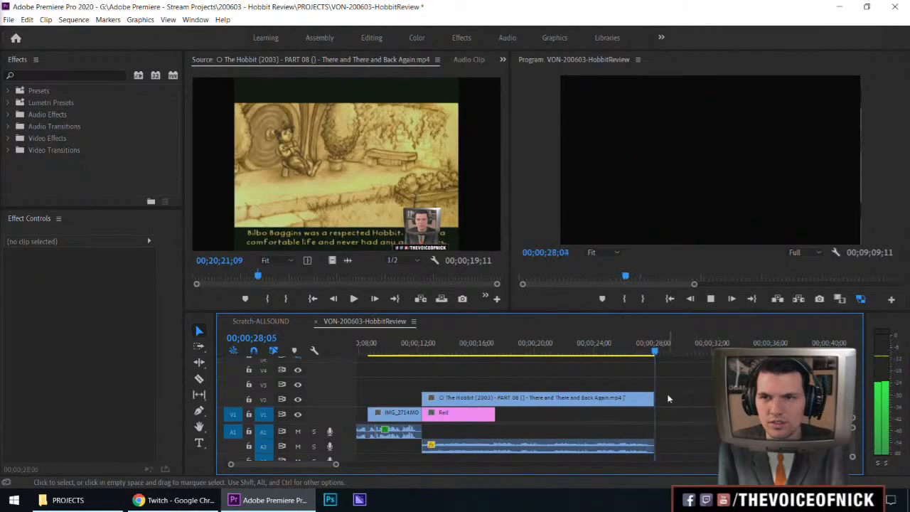
# Step: Pull all the following clips back against the end of the PART 08 cutscene clip, closing the gap
pyautogui.press('a')
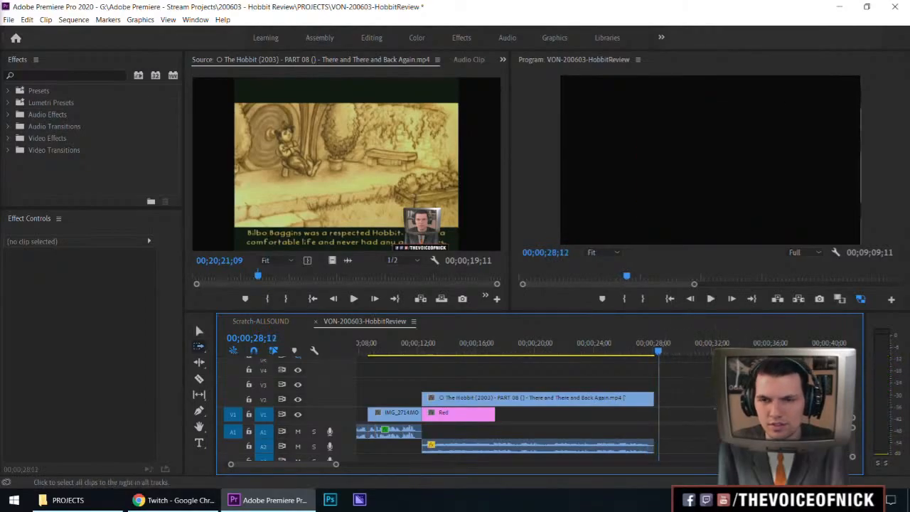
pyautogui.moveTo(634, 417); pyautogui.dragTo(579, 424)
pyautogui.press('v')
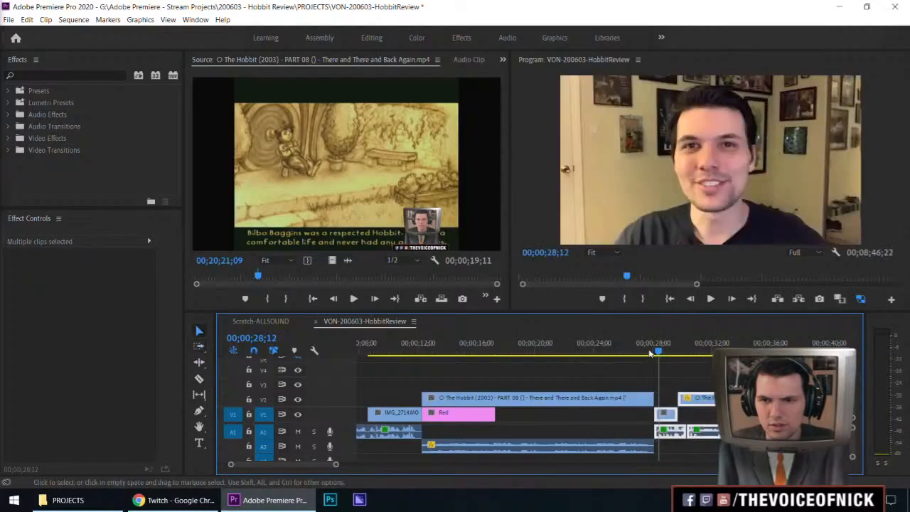
# Step: Play the sequence from the cutscene's end onward past the red placeholder near 00;01;20 to review the talking-head segments
pyautogui.click(641, 349)
pyautogui.click(673, 372)
pyautogui.press('space')
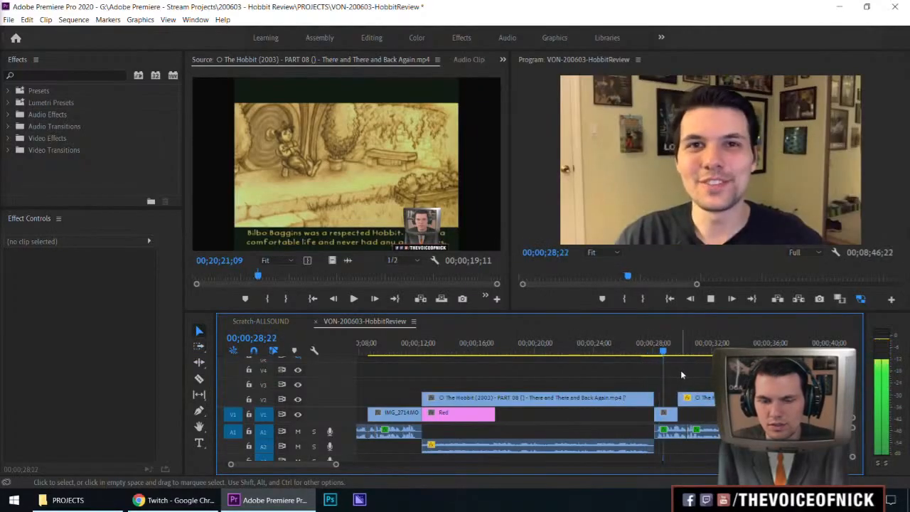
pyautogui.press('=')
pyautogui.press('=')
pyautogui.press('-')
pyautogui.press('-')
pyautogui.press('-')
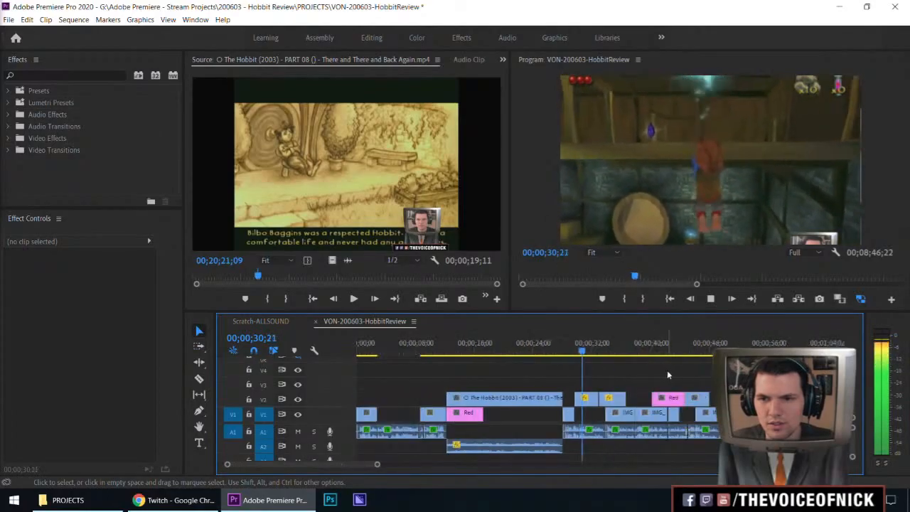
pyautogui.press('-')
pyautogui.moveTo(629, 369); pyautogui.dragTo(564, 373)
pyautogui.press('=')
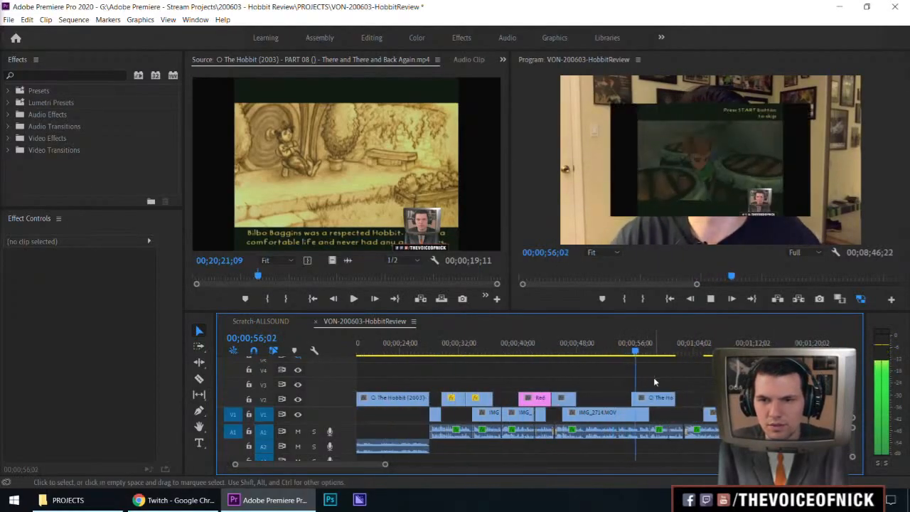
pyautogui.press('-')
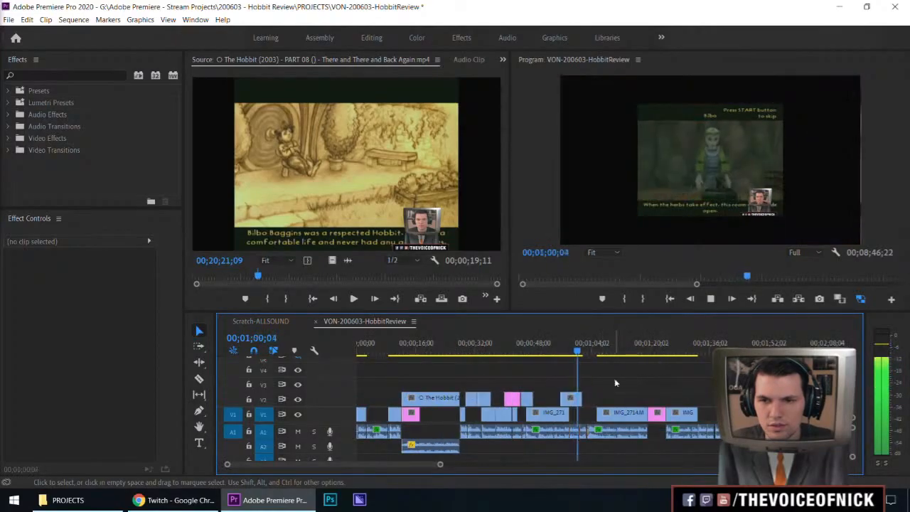
pyautogui.press('-')
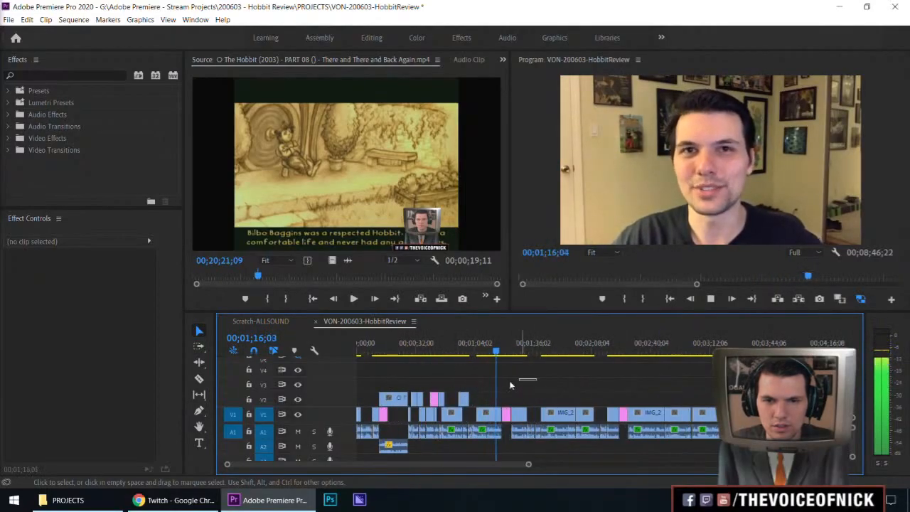
pyautogui.moveTo(525, 379); pyautogui.dragTo(544, 374)
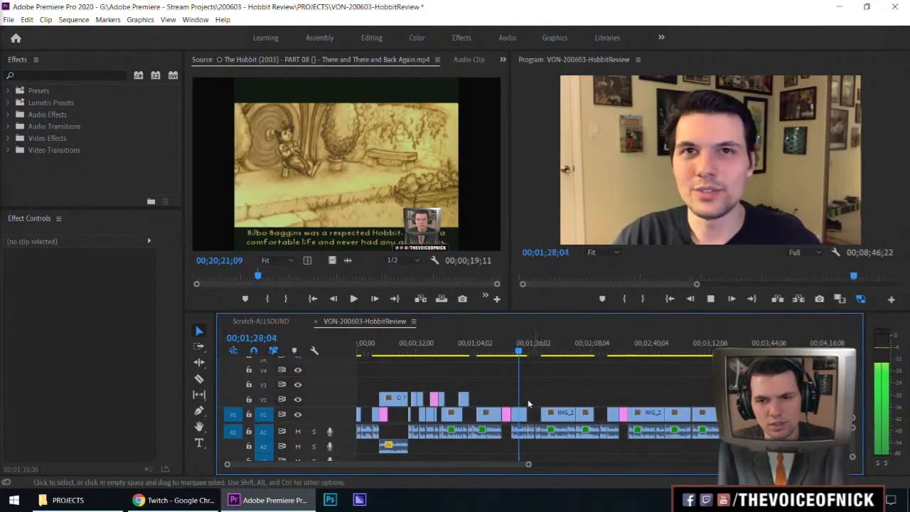
# Step: Shift all clips following the red placeholder near 00;01;20 about 39 seconds later to open a gap
pyautogui.press('a')
pyautogui.click(507, 398)
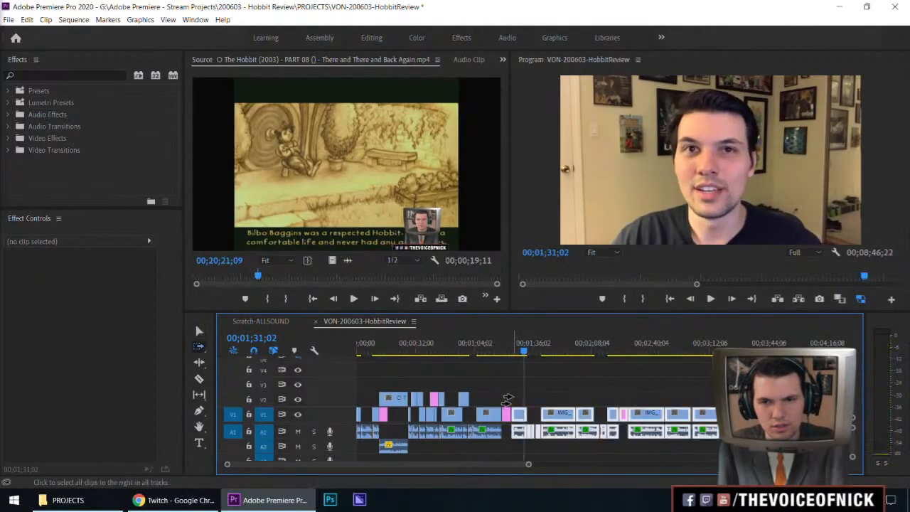
pyautogui.moveTo(507, 398); pyautogui.dragTo(587, 403)
pyautogui.press('v')
# Step: Replay the sequence from about 00;00;30;19 to review the gameplay and talking-head clips after the opening cutscene
pyautogui.click(494, 398)
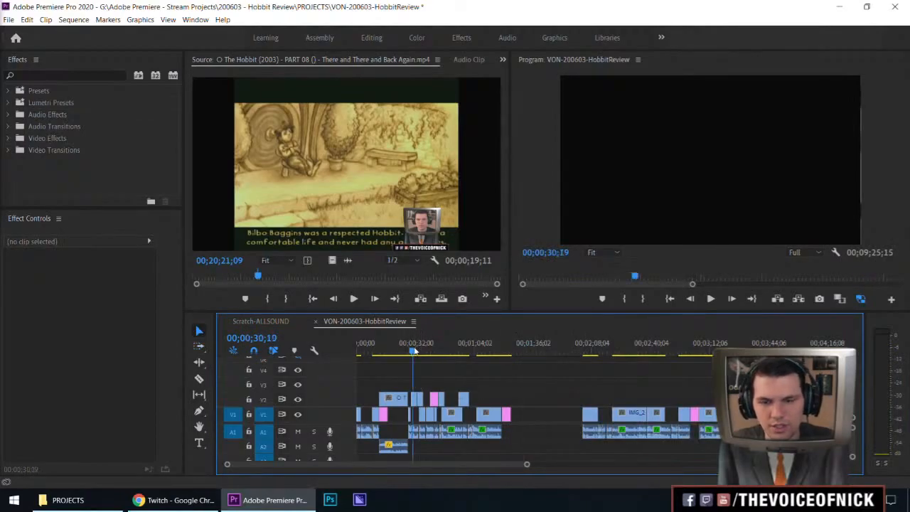
pyautogui.press('=')
pyautogui.press('=')
pyautogui.press('=')
pyautogui.moveTo(583, 345); pyautogui.dragTo(697, 350)
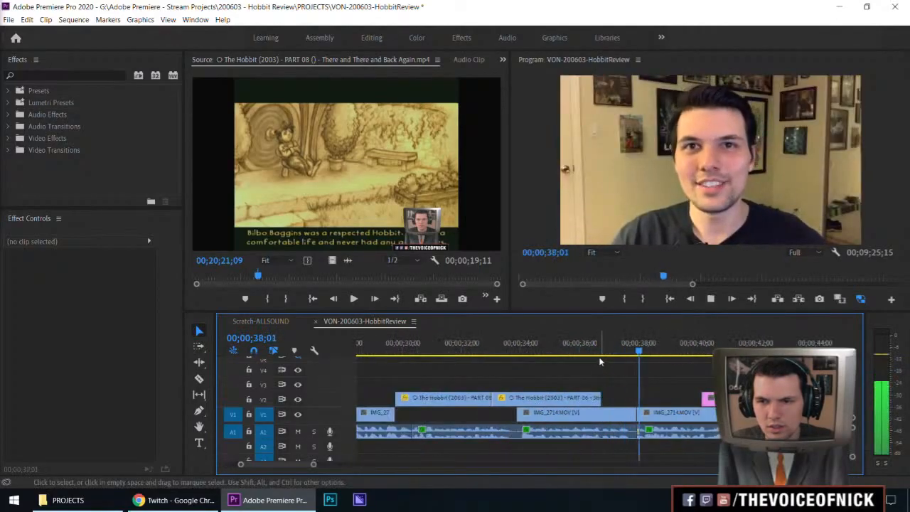
pyautogui.press('-')
pyautogui.press('-')
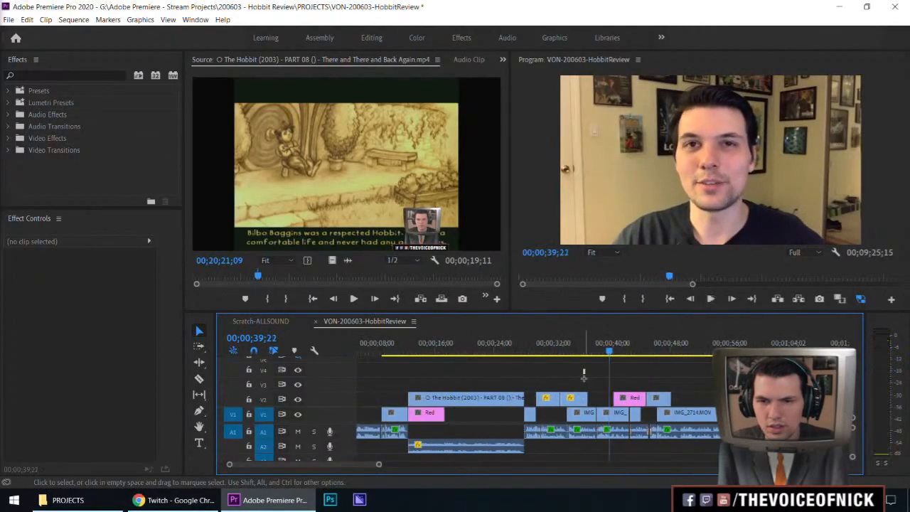
# Step: Move the gameplay and talking-head clips right after the opening cutscene to 00;01;24;10, at the end of the later red placeholder
pyautogui.moveTo(584, 370); pyautogui.dragTo(541, 435)
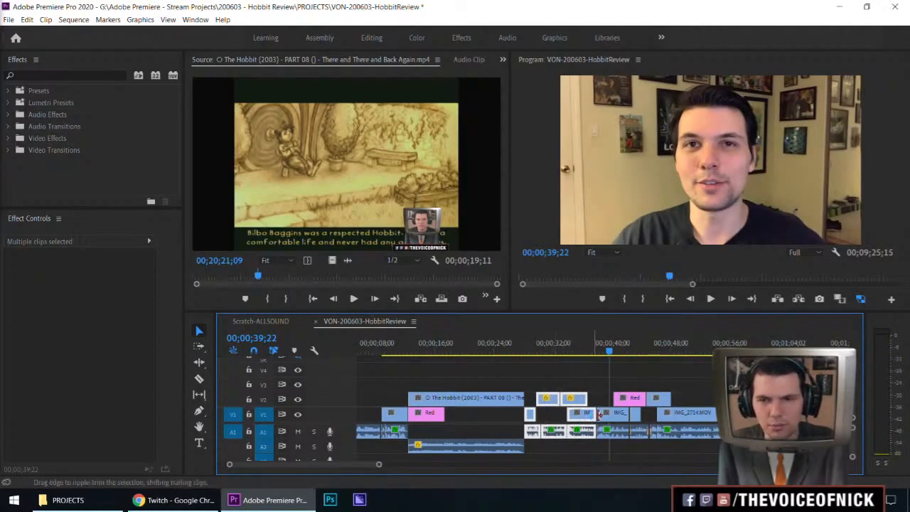
pyautogui.press('Delete')
pyautogui.press('-')
pyautogui.click(680, 349)
pyautogui.press('Up')
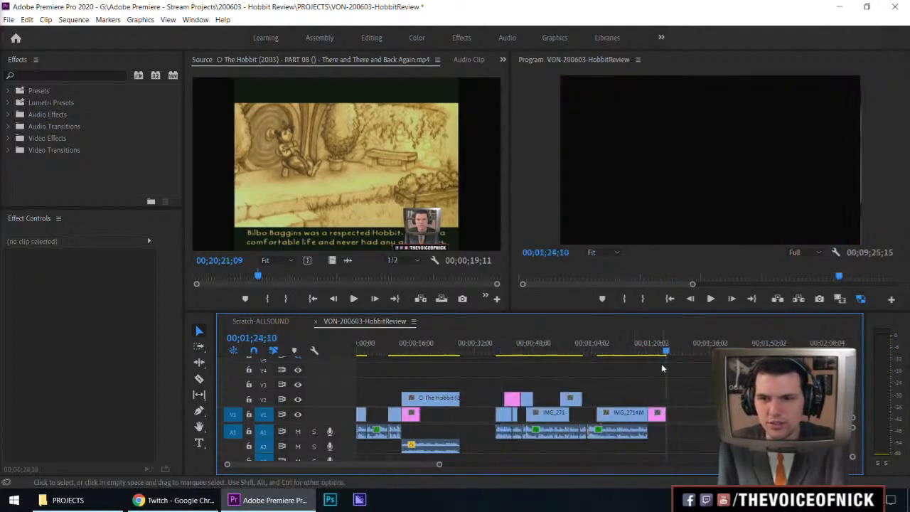
pyautogui.hotkey('ctrl', 'v')
pyautogui.click(661, 349)
pyautogui.press('space')
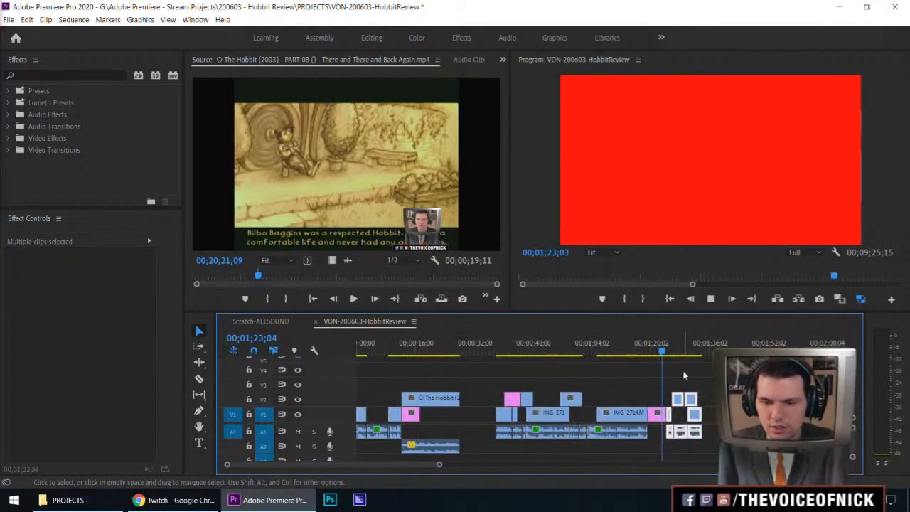
# Step: Close the empty gap between the moved clips and the talking-head clip starting near 00;02;03;27
pyautogui.press('=')
pyautogui.press('=')
pyautogui.press('-')
pyautogui.press('-')
pyautogui.click(760, 345)
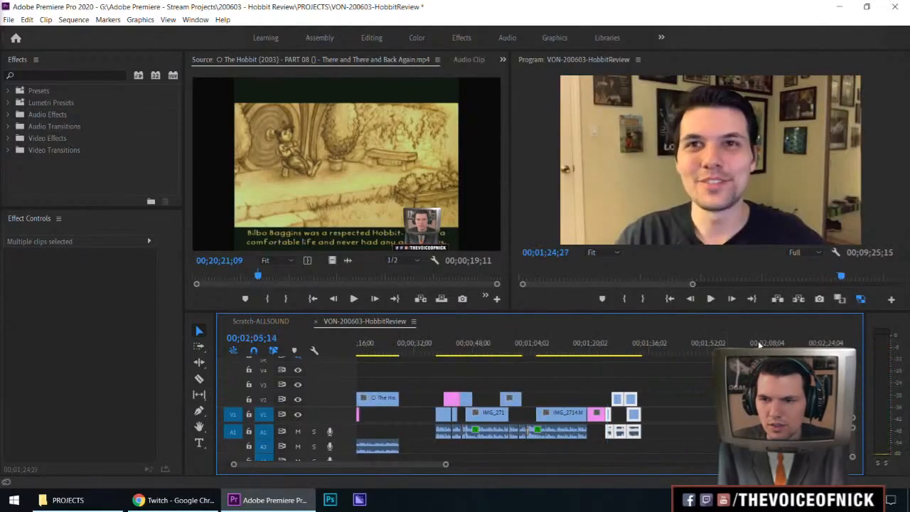
pyautogui.moveTo(760, 345); pyautogui.dragTo(751, 350)
pyautogui.press('=')
pyautogui.press('-')
pyautogui.press('-')
pyautogui.press('space')
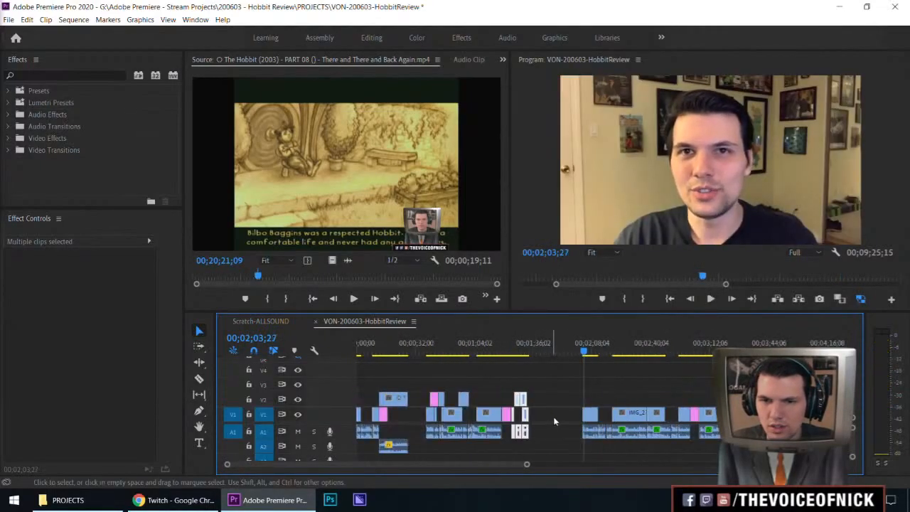
pyautogui.press('Delete')
# Step: Play the section between about 00;01;18 and 00;01;36 to review how the moved gameplay clips fit with the surrounding talking-head footage
pyautogui.click(527, 346)
pyautogui.press('=')
pyautogui.press('space')
pyautogui.press('=')
pyautogui.press('=')
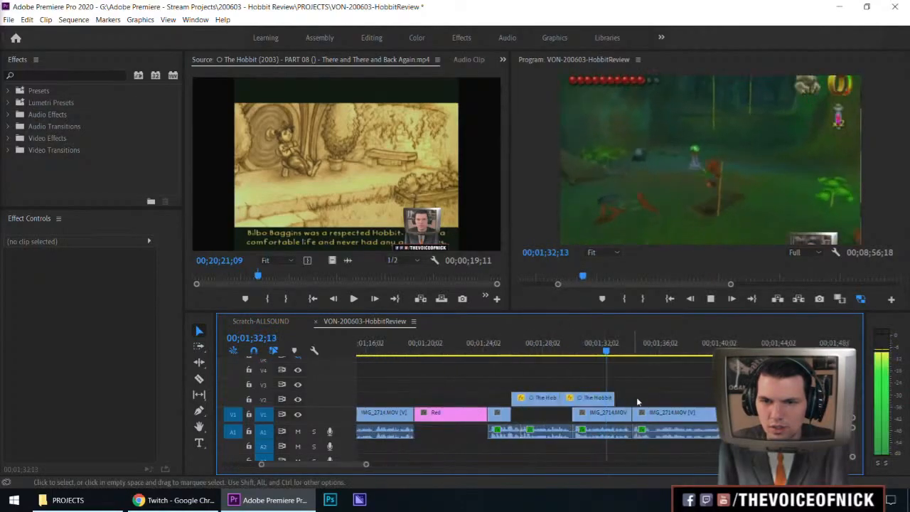
pyautogui.moveTo(678, 395); pyautogui.dragTo(699, 378)
pyautogui.moveTo(695, 374)
pyautogui.mouseDown()
pyautogui.moveTo(672, 388)
pyautogui.moveTo(702, 371)
pyautogui.mouseUp()
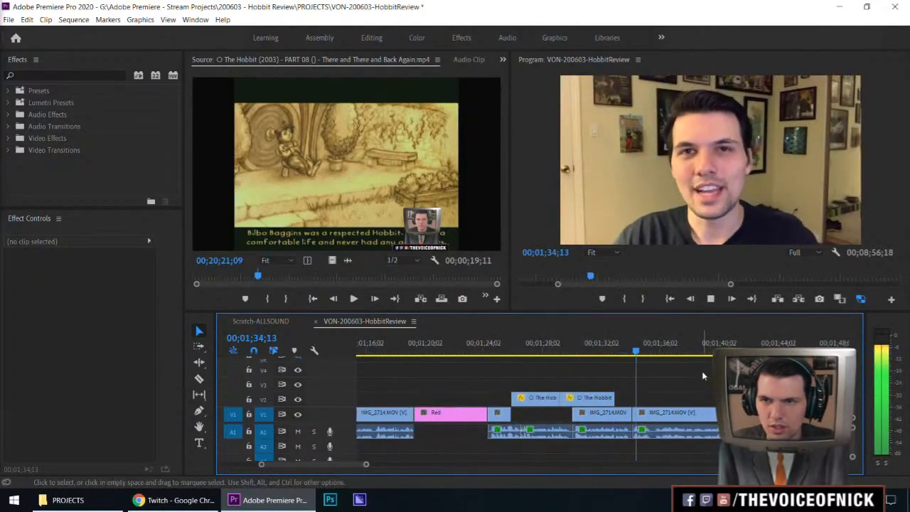
pyautogui.press('-')
pyautogui.press('-')
pyautogui.scroll(-1, 698, 373)
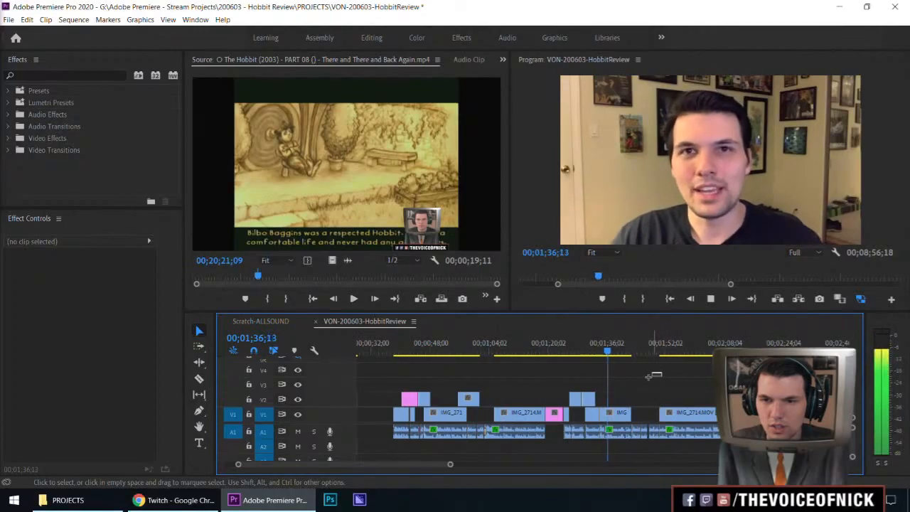
pyautogui.press('space')
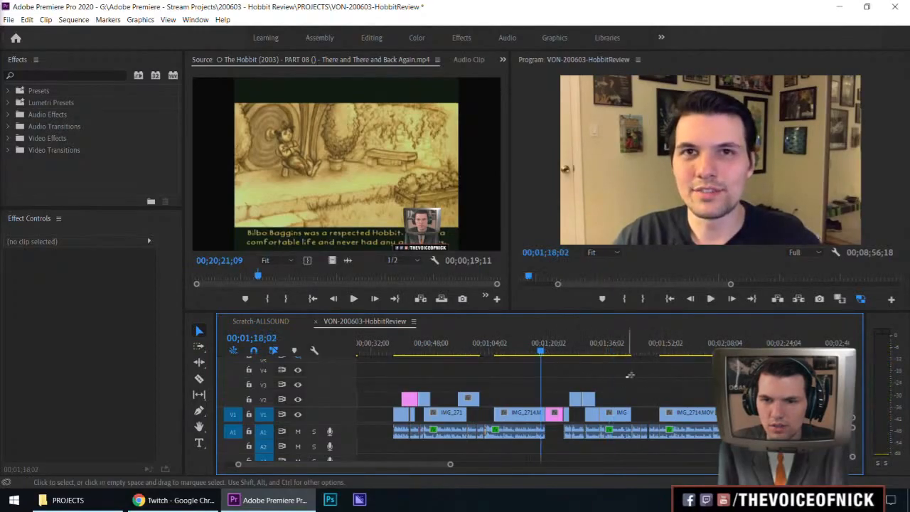
pyautogui.press('space')
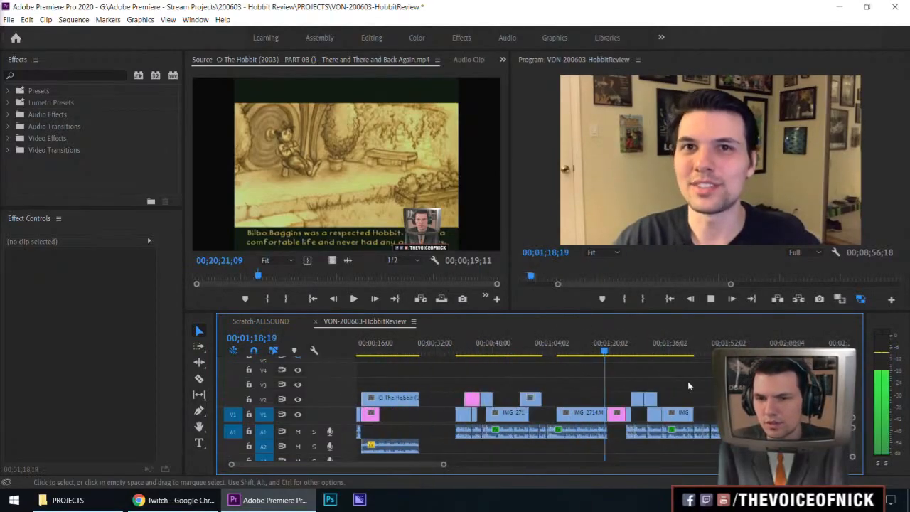
pyautogui.click(647, 343)
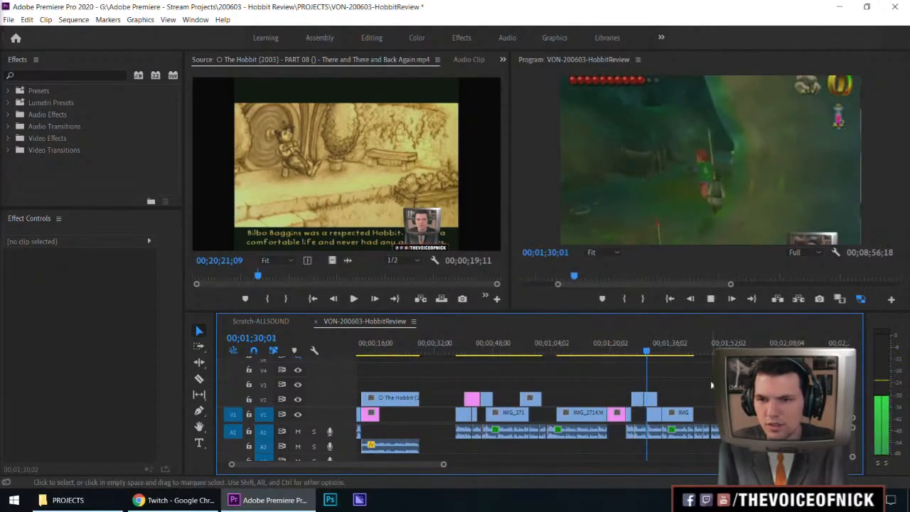
pyautogui.press('space')
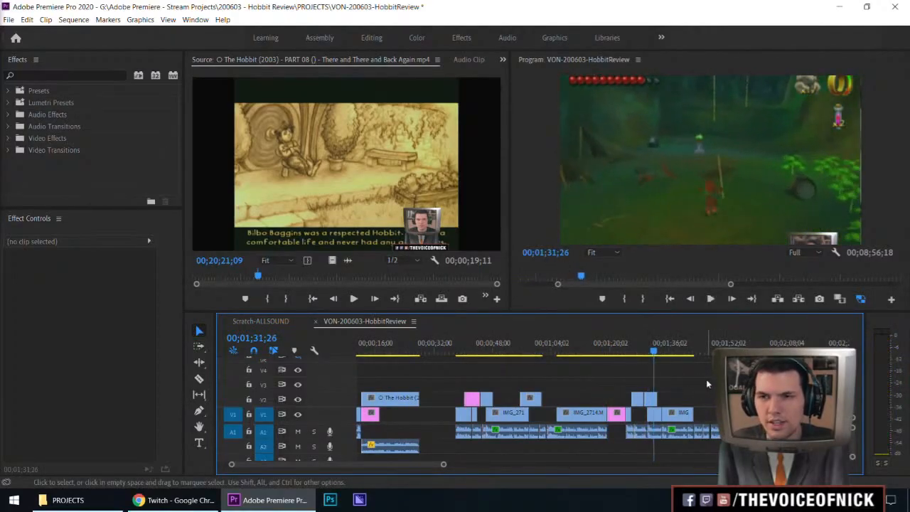
# Step: Pull all clips after the opening cutscene back against its end, closing the empty gap near 00;00;33
pyautogui.scroll(-2, 667, 384)
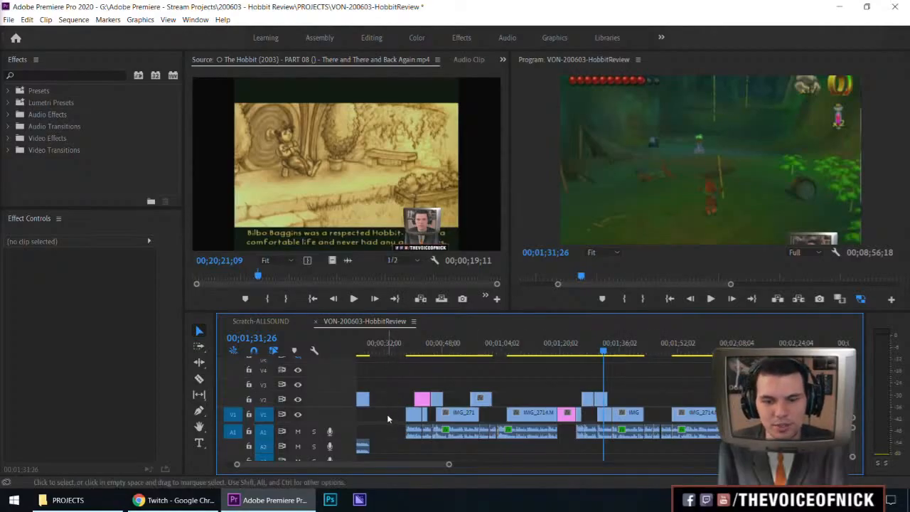
pyautogui.press('-')
pyautogui.click(415, 345)
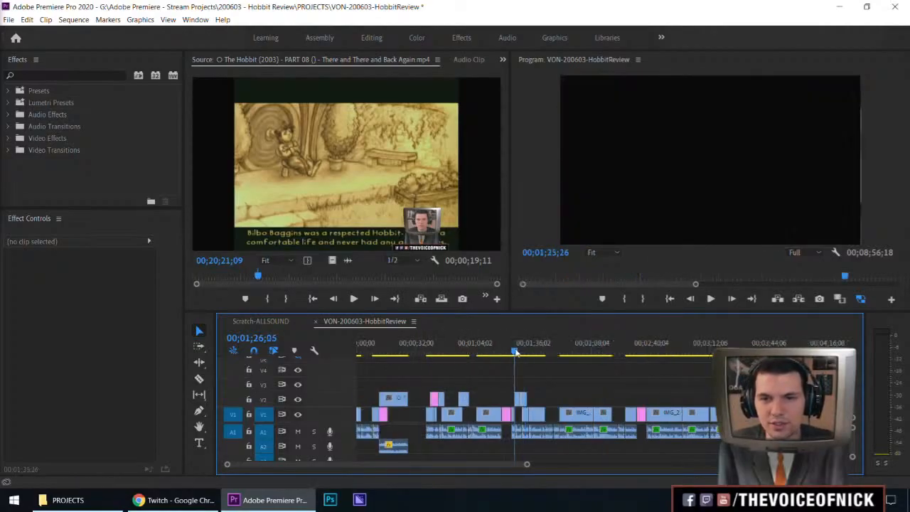
pyautogui.moveTo(517, 351); pyautogui.dragTo(513, 354)
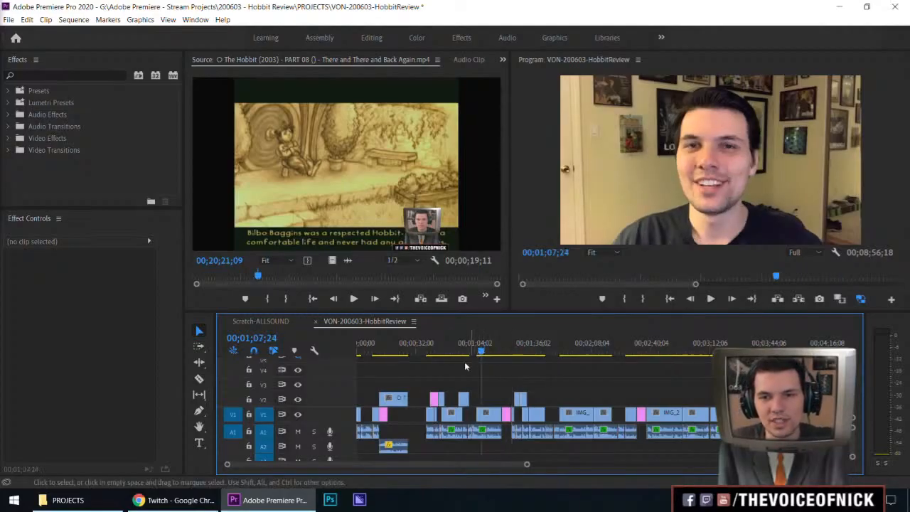
pyautogui.click(426, 350)
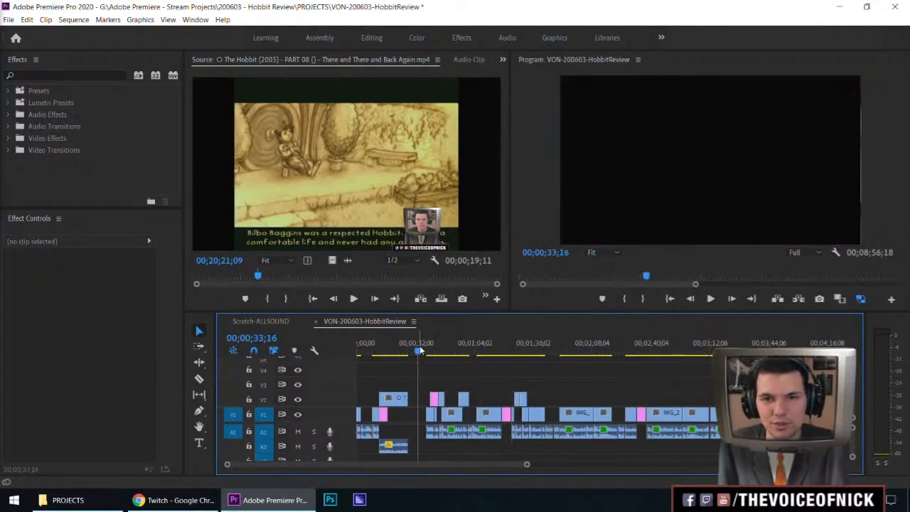
pyautogui.press('=')
pyautogui.press('=')
pyautogui.press('=')
pyautogui.press('a')
pyautogui.moveTo(655, 418); pyautogui.dragTo(509, 418)
pyautogui.press('v')
# Step: Play across the join between the opening cutscene and the following talking-head clip to check the transition
pyautogui.moveTo(512, 349); pyautogui.dragTo(470, 350)
pyautogui.moveTo(553, 369); pyautogui.dragTo(597, 377)
pyautogui.press('space')
pyautogui.press('-')
pyautogui.press('=')
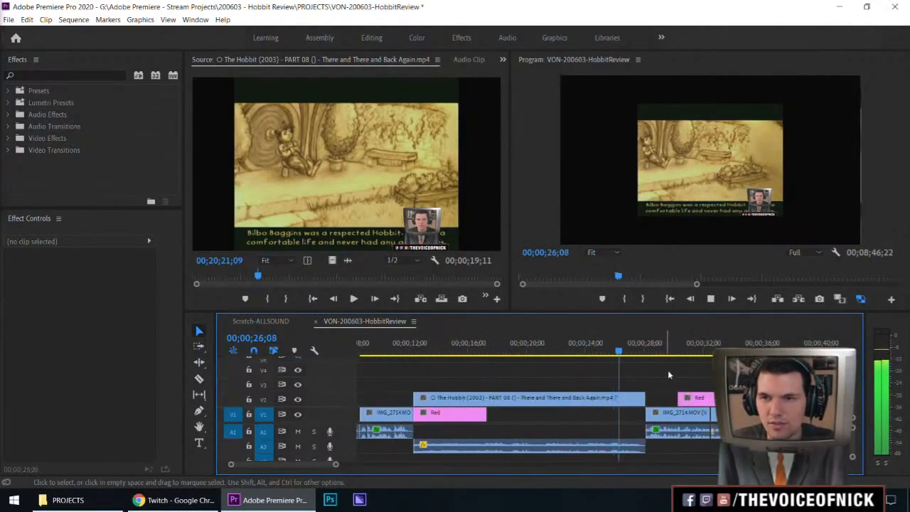
pyautogui.press('=')
pyautogui.press('=')
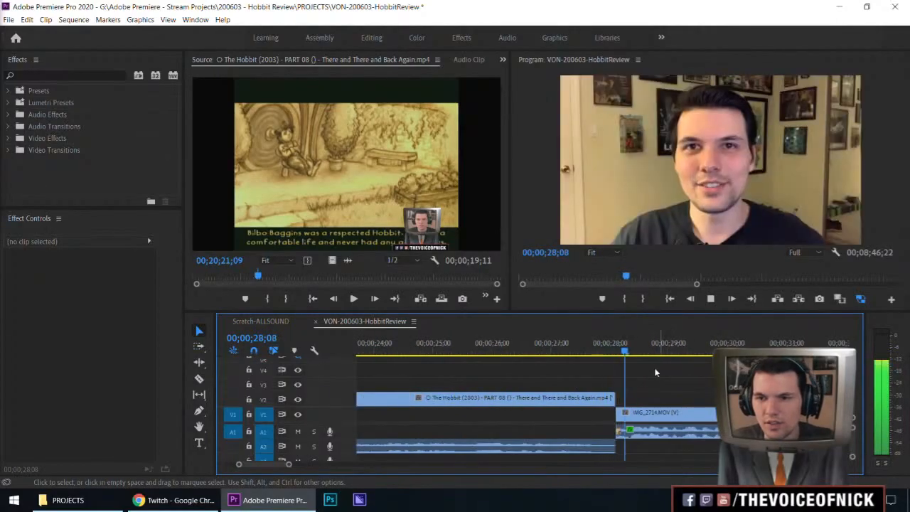
# Step: Extend only the video of the PART 08 cutscene clip by about 1.2 seconds over the start of the following talking-head clip
pyautogui.press('space')
pyautogui.moveTo(613, 398); pyautogui.dragTo(665, 399)
pyautogui.press('space')
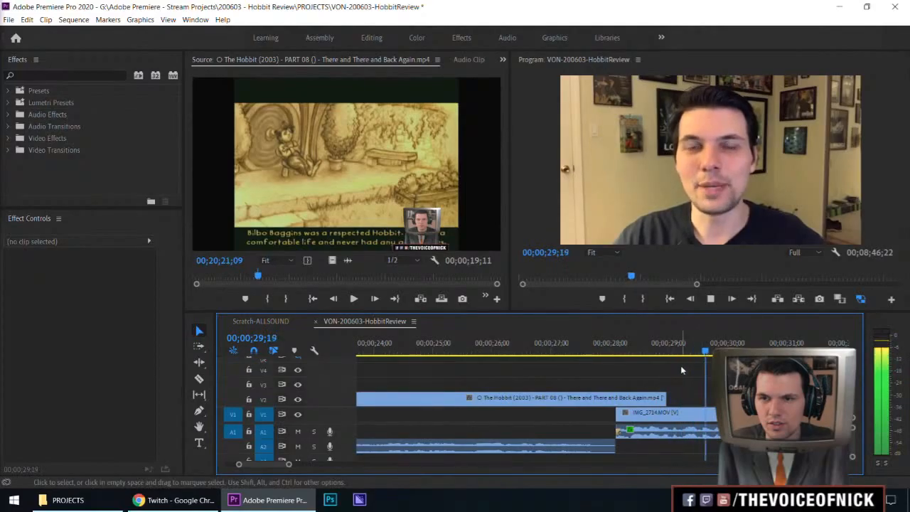
pyautogui.press('space')
pyautogui.moveTo(668, 400); pyautogui.dragTo(684, 399)
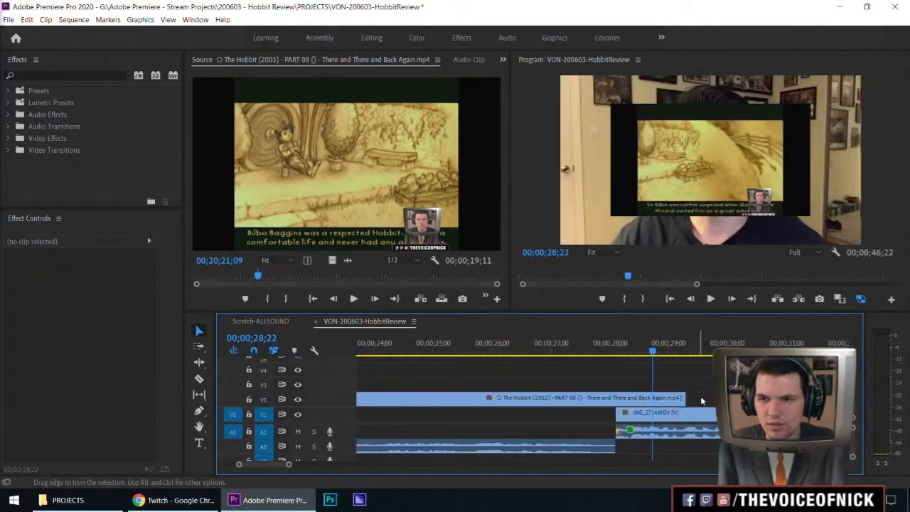
pyautogui.press('space')
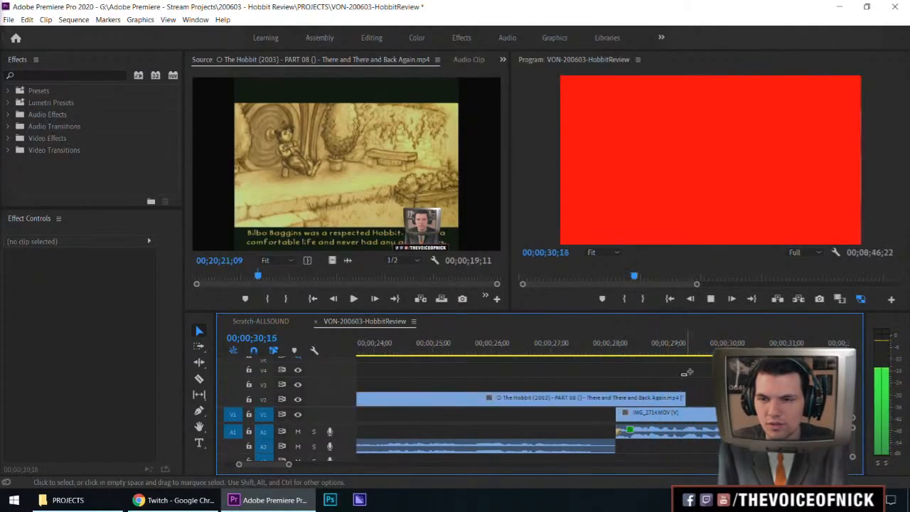
# Step: Try deleting the red placeholder above the talking-head clips near 00;00;32, and undo the deletion
pyautogui.press('-')
pyautogui.press('-')
pyautogui.press('-')
pyautogui.press('-')
pyautogui.press('=')
pyautogui.press('=')
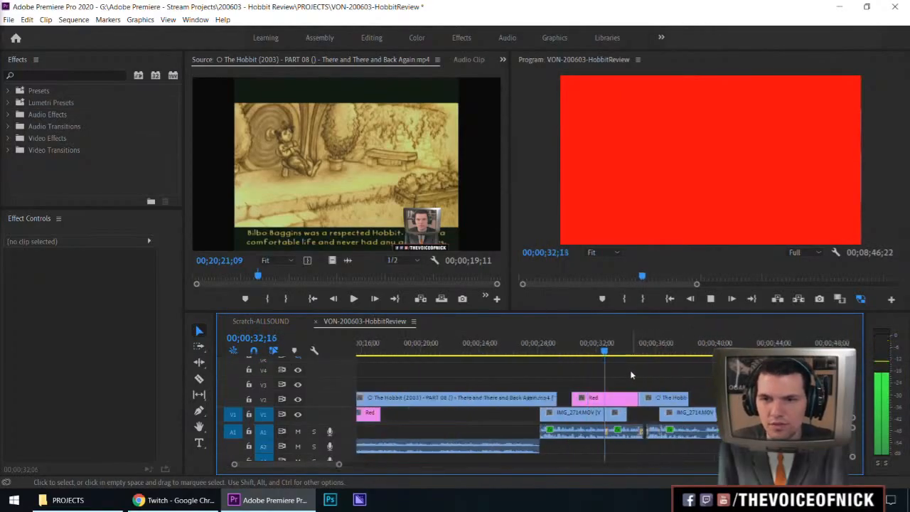
pyautogui.click(608, 395)
pyautogui.press('Delete')
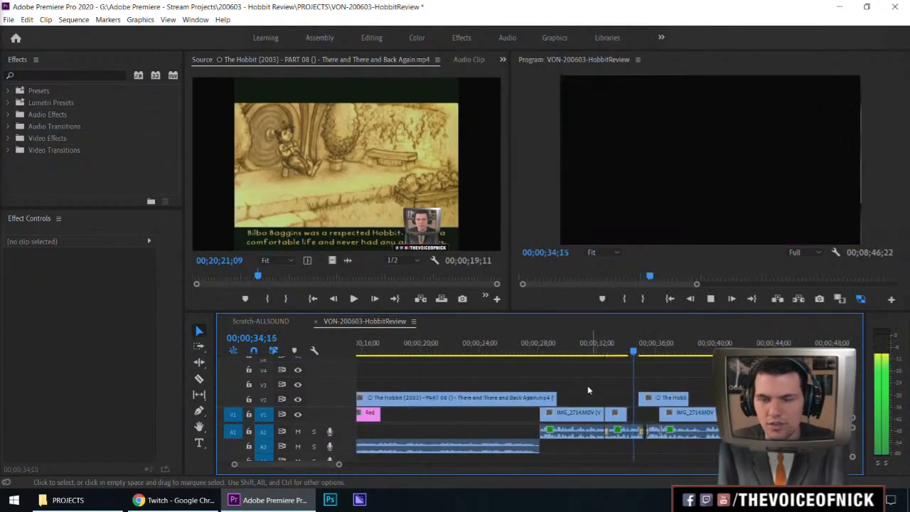
pyautogui.hotkey('ctrl', 'z')
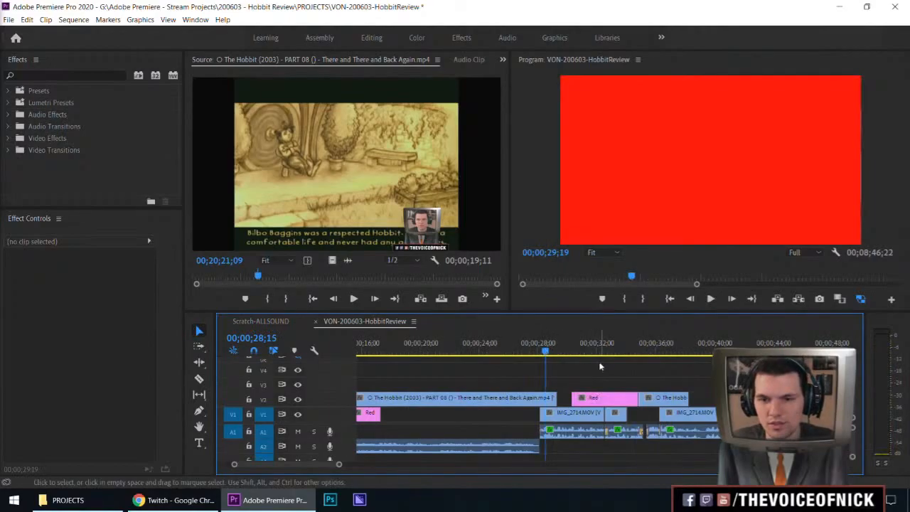
# Step: Replay from about 00;00;28;15 through the red placeholder and the next cutscene clip to review the talking-head narration
pyautogui.scroll(2, 585, 363)
pyautogui.press('space')
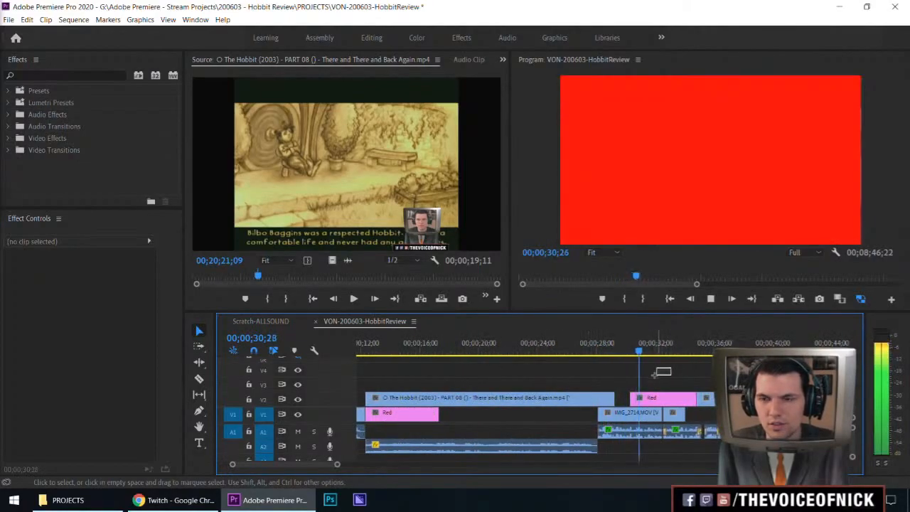
pyautogui.scroll(-3, 655, 374)
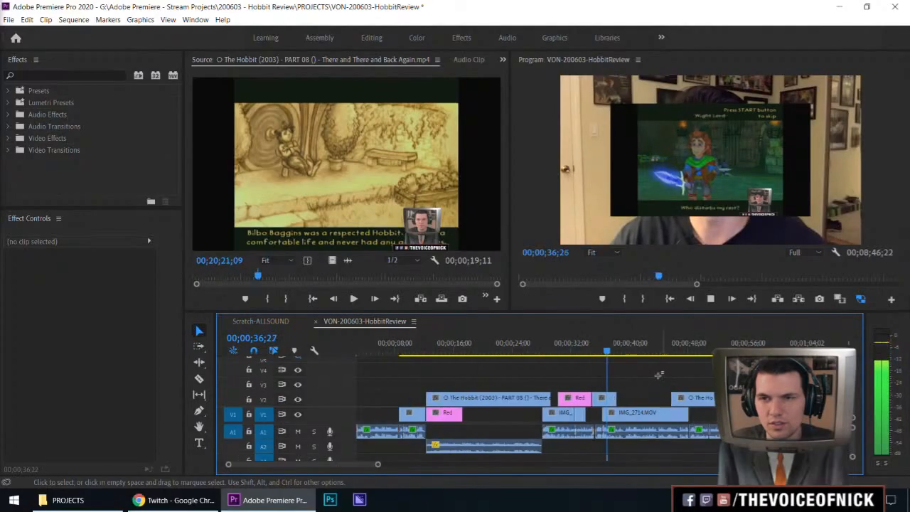
pyautogui.scroll(-2, 662, 376)
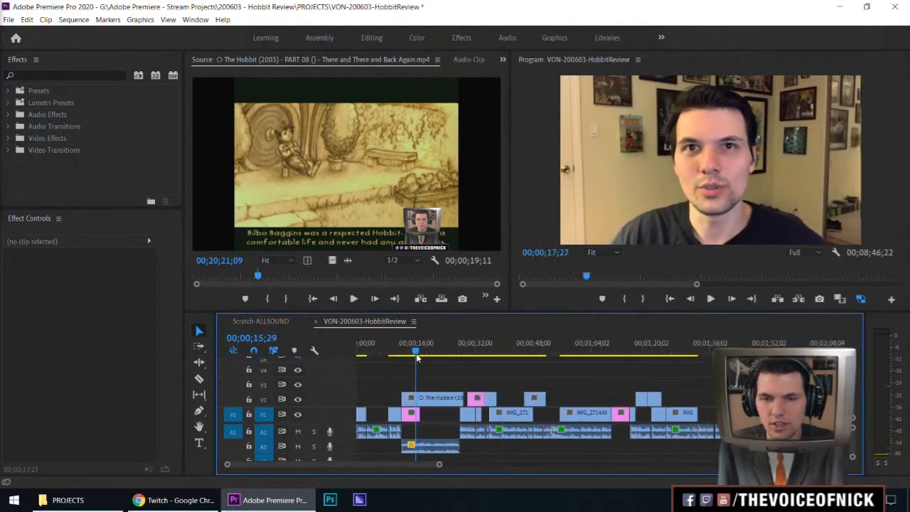
# Step: Trim the start of the PART 08 cutscene's video to the end of the red placeholder beneath it, and play the change
pyautogui.click(415, 419)
pyautogui.click(431, 375)
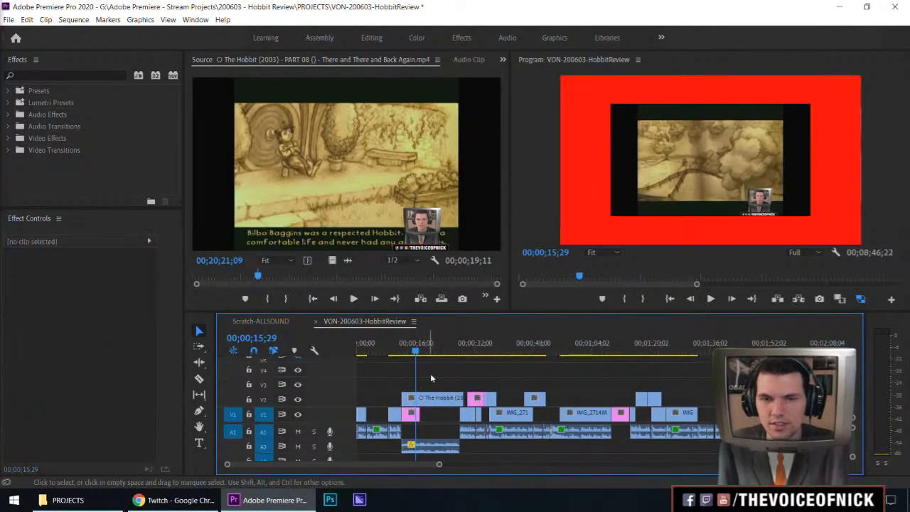
pyautogui.moveTo(419, 398); pyautogui.dragTo(422, 396)
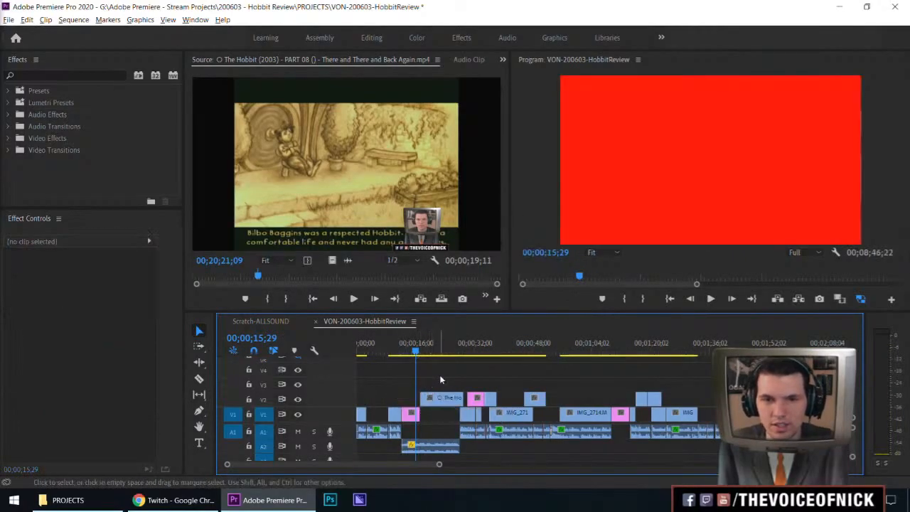
pyautogui.press('space')
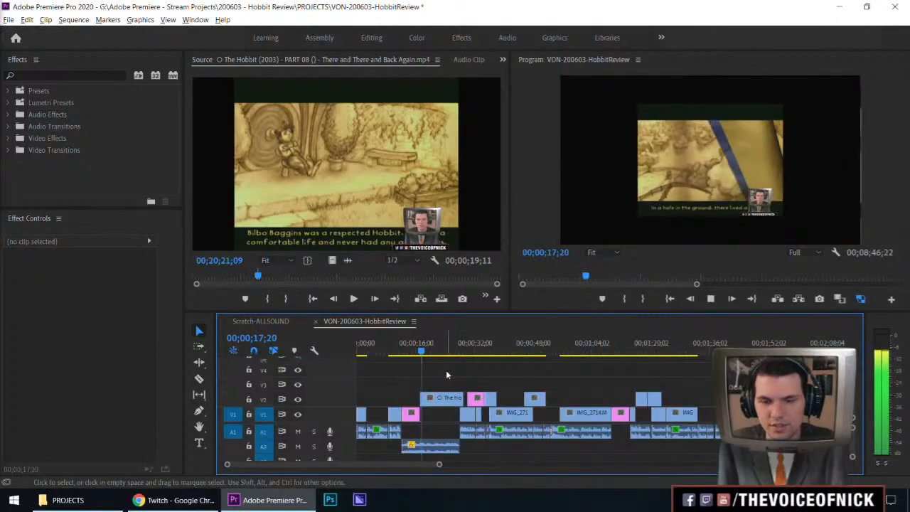
# Step: Roll the edit between the red placeholder and the PART 08 cutscene's video back to 00;00;16;06
pyautogui.press('=')
pyautogui.press('=')
pyautogui.press('=')
pyautogui.click(545, 345)
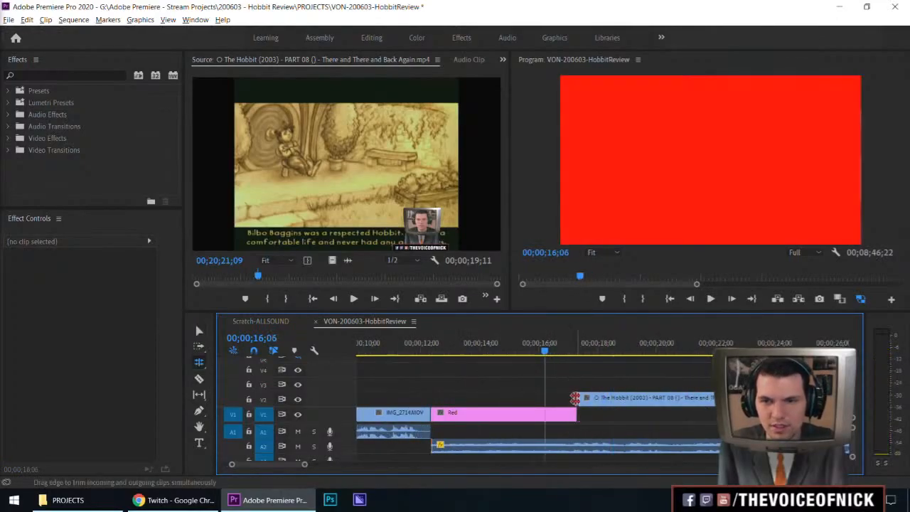
pyautogui.moveTo(576, 400); pyautogui.dragTo(544, 400)
pyautogui.press('v')
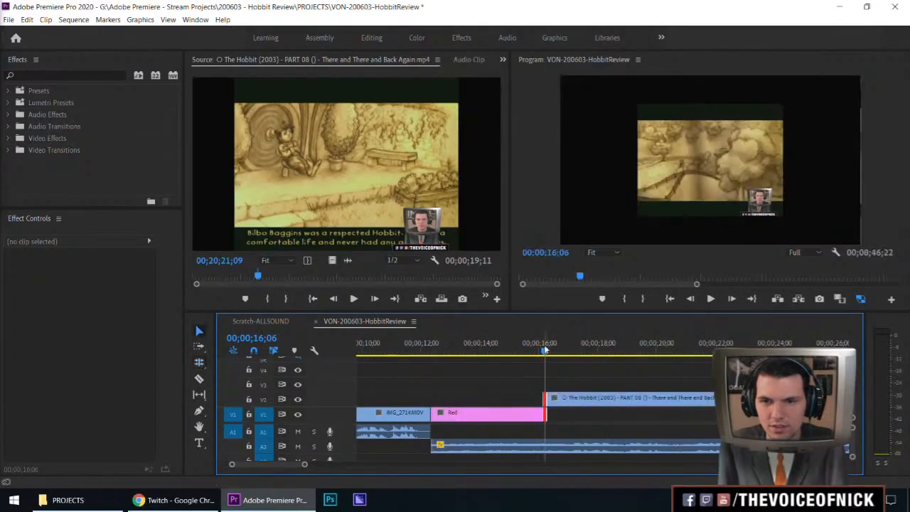
# Step: Play the red placeholder through to the start of the cutscene's video to check the adjusted cut
pyautogui.press('j')
pyautogui.moveTo(613, 365); pyautogui.dragTo(576, 372)
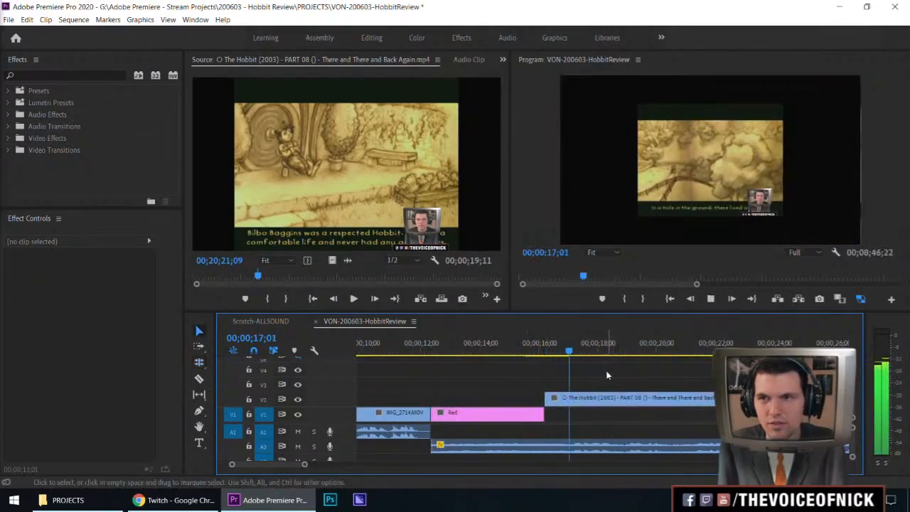
pyautogui.click(467, 346)
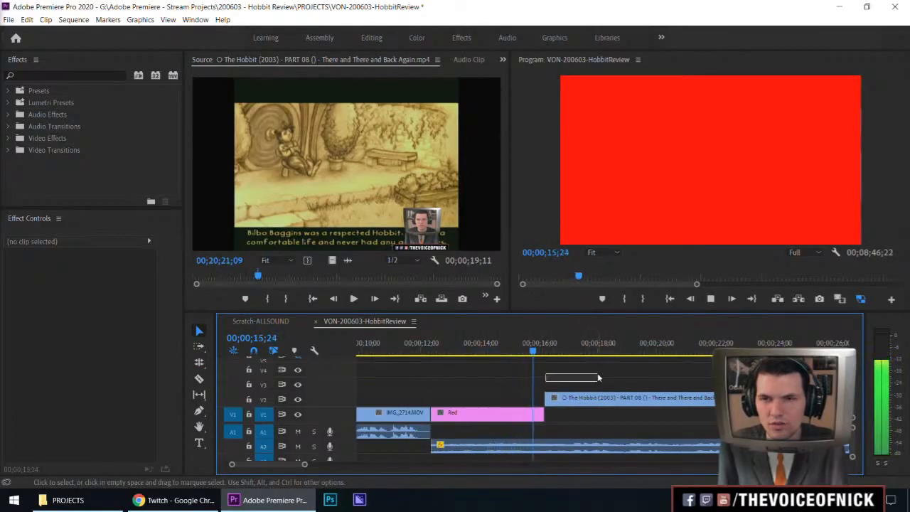
pyautogui.moveTo(598, 377); pyautogui.dragTo(569, 378)
pyautogui.press('-')
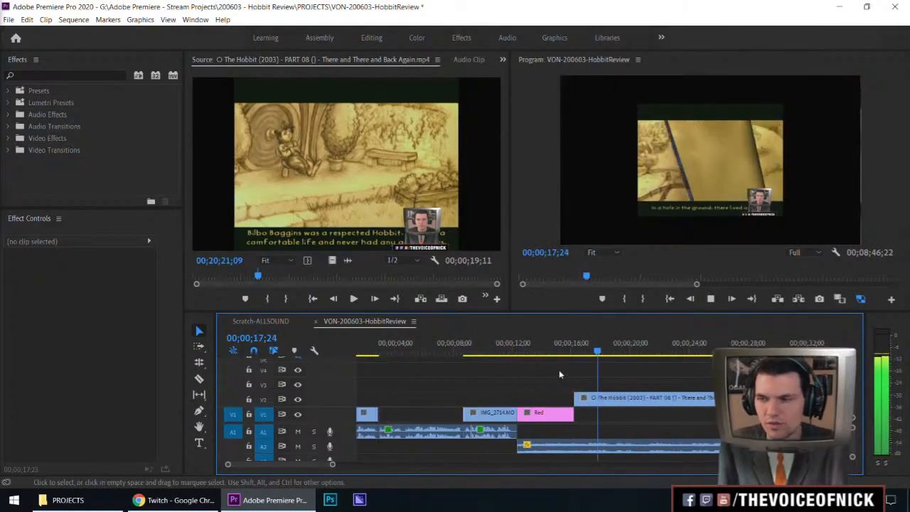
# Step: Find the sequence marker near 00;05;04;02, play the talking-head footage there, and delete that marker
pyautogui.press('\\')
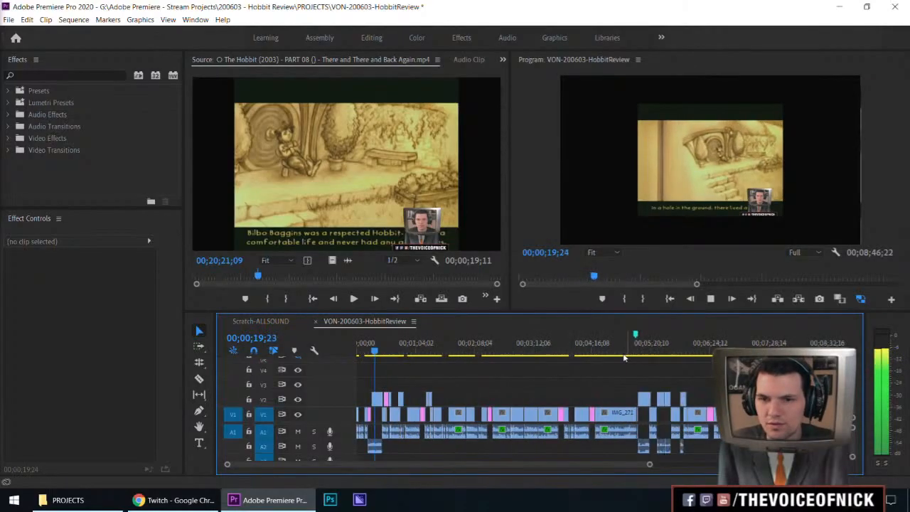
pyautogui.press('-')
pyautogui.press('space')
pyautogui.click(495, 335)
pyautogui.press('equals')
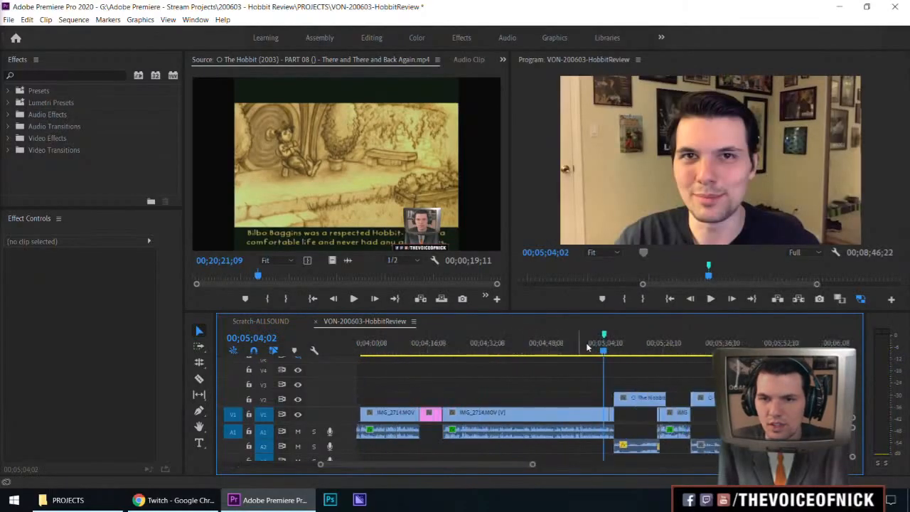
pyautogui.press('space')
pyautogui.press('equals')
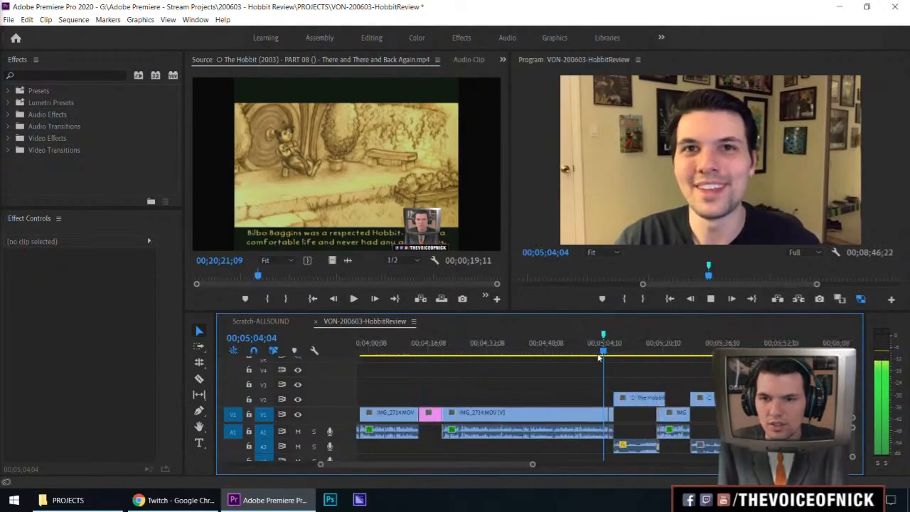
pyautogui.rightClick(603, 343)
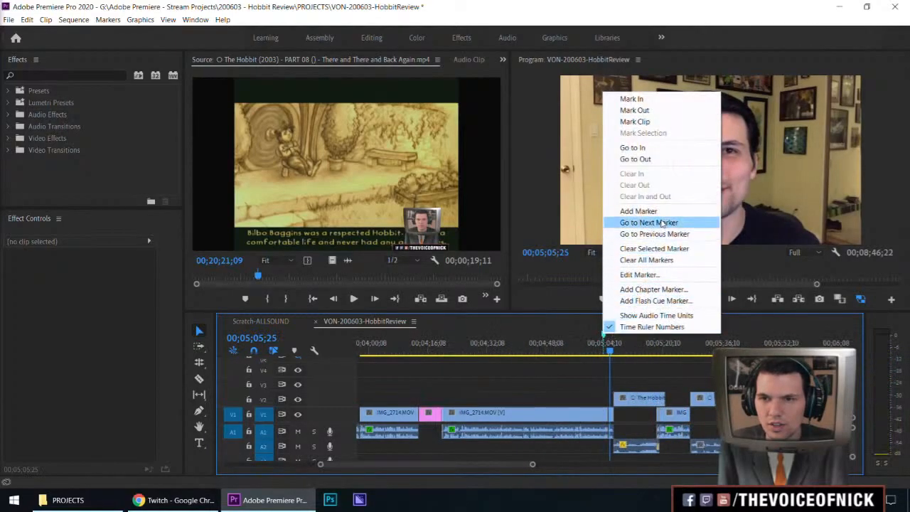
pyautogui.click(661, 251)
# Step: Play the PART 08 source footage and mark a 00;00;02;08 section from the fireside scene between about 00;21;00 and 00;21;04
pyautogui.click(373, 191)
pyautogui.press('space')
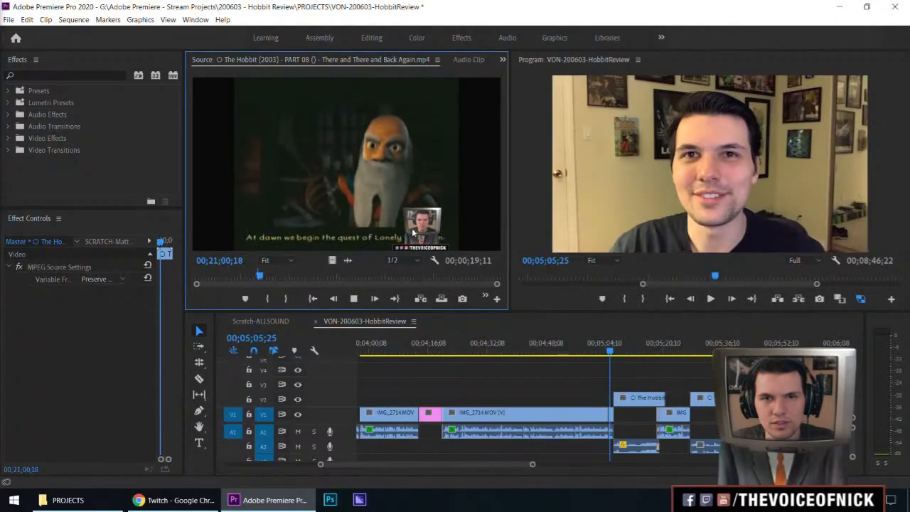
pyautogui.press('i')
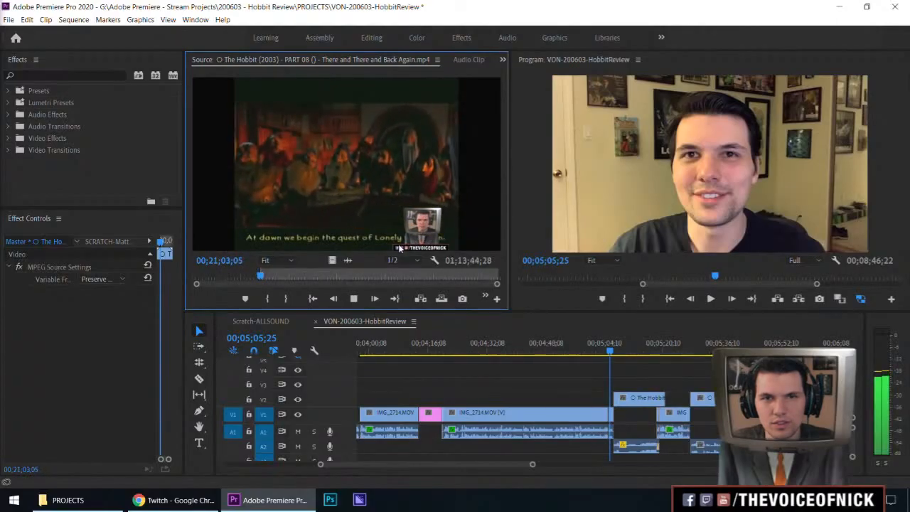
pyautogui.press('o')
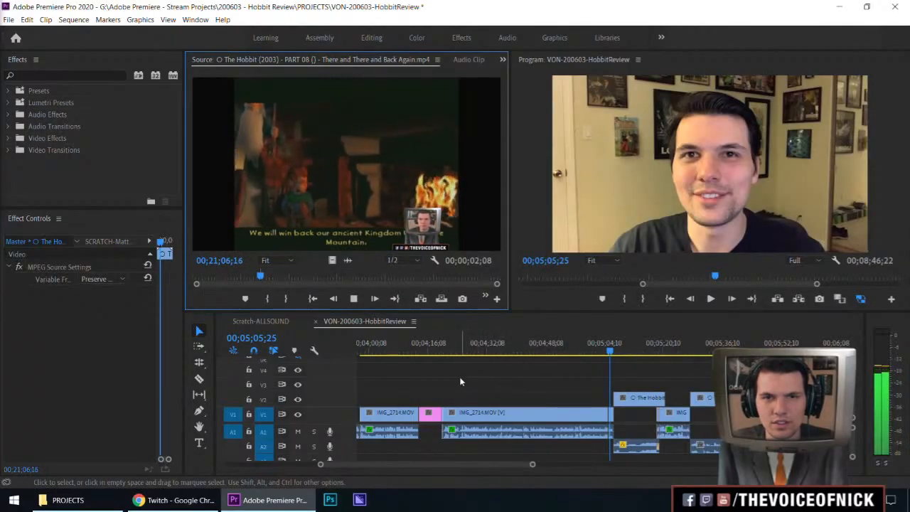
# Step: Add a sequence marker at 00;05;05;25 and accept its default settings
pyautogui.click(515, 391)
pyautogui.press('-')
pyautogui.press('-')
pyautogui.press('-')
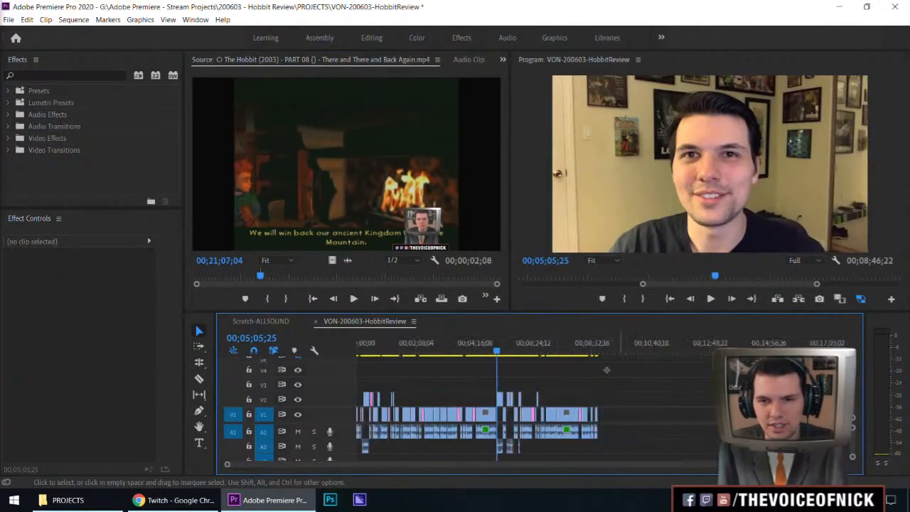
pyautogui.press('m')
pyautogui.press('m')
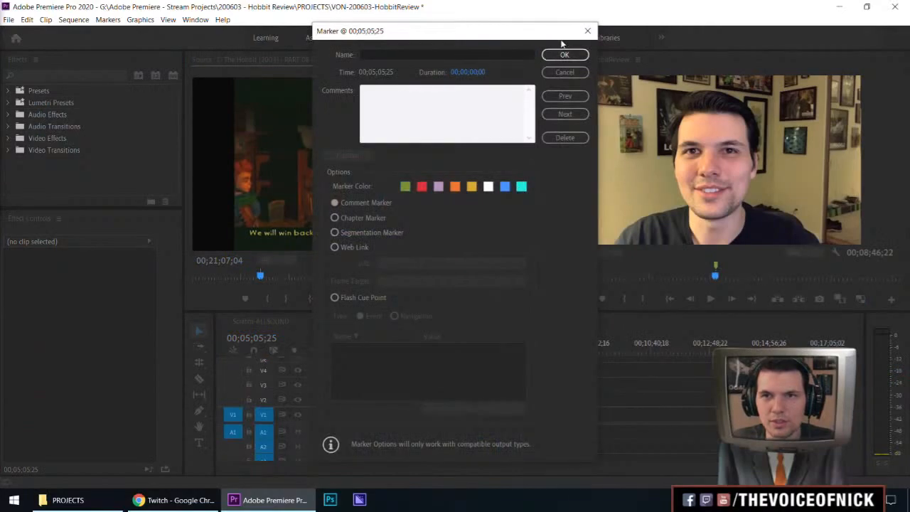
pyautogui.click(565, 54)
# Step: Place the video of the marked PART 08 section on V2 directly after the PART 06 clip, at about 00;01;23
pyautogui.moveTo(419, 346); pyautogui.dragTo(407, 359)
pyautogui.press('=')
pyautogui.press('=')
pyautogui.press('space')
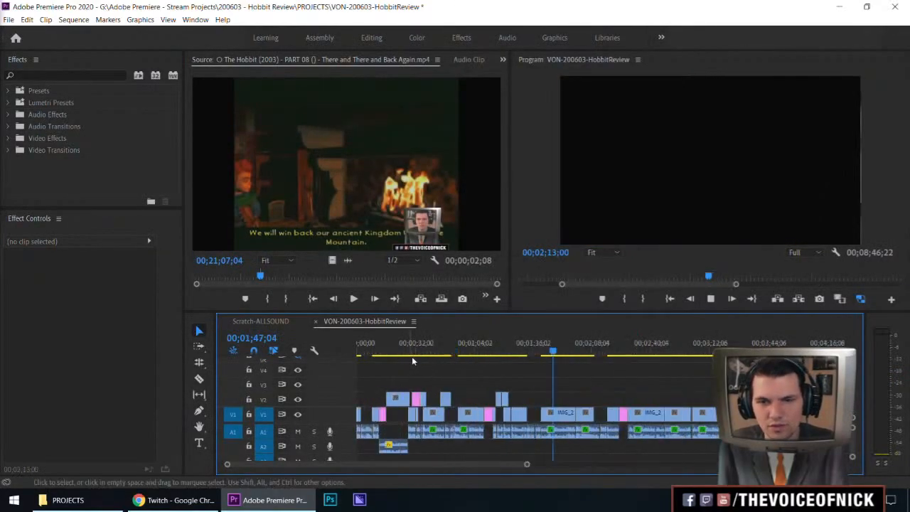
pyautogui.press('=')
pyautogui.click(506, 350)
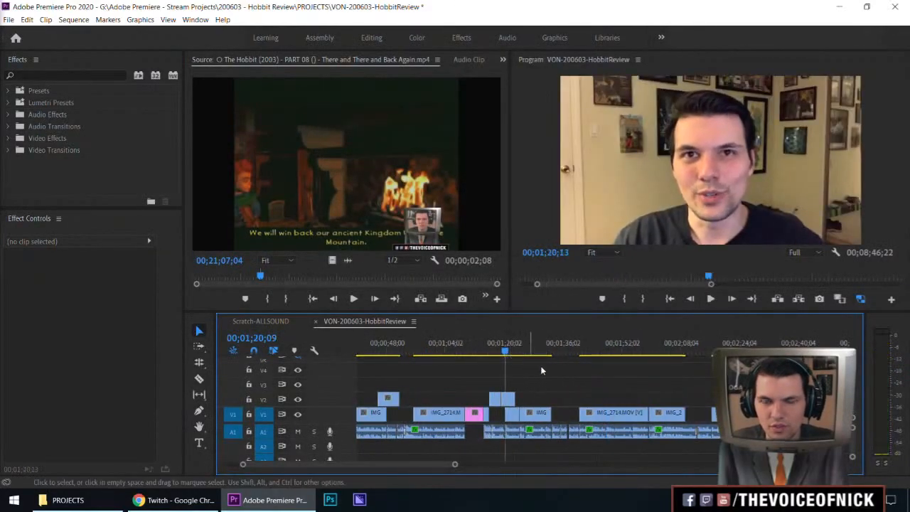
pyautogui.press('=')
pyautogui.press('space')
pyautogui.moveTo(662, 365); pyautogui.dragTo(637, 376)
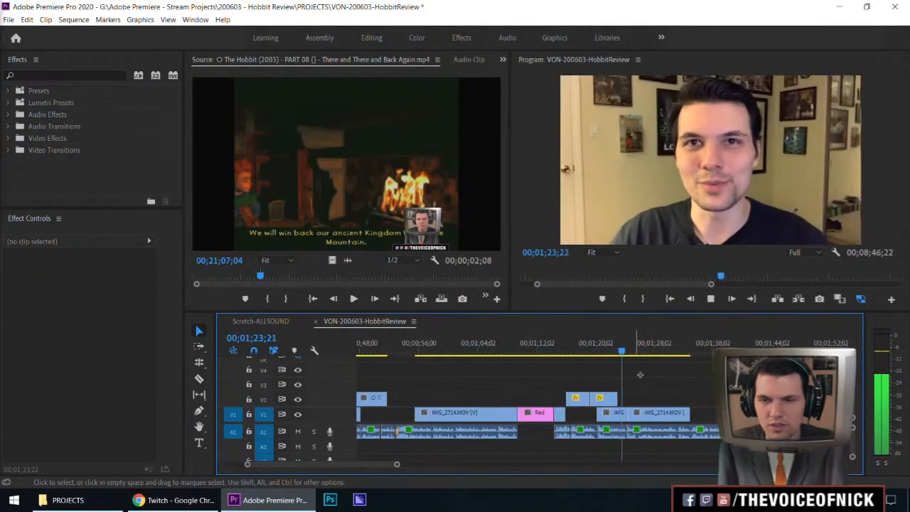
pyautogui.click(330, 268)
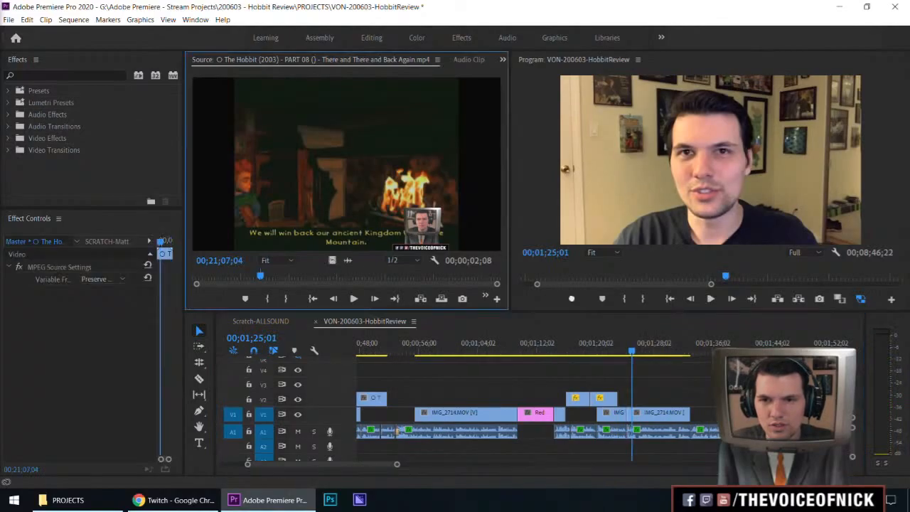
pyautogui.moveTo(572, 299); pyautogui.dragTo(625, 399)
# Step: Extend the new PART 08 clip's end to about 00;01;26;11, shift its footage later, and keep its start against the PART 06 clip
pyautogui.click(620, 352)
pyautogui.press('space')
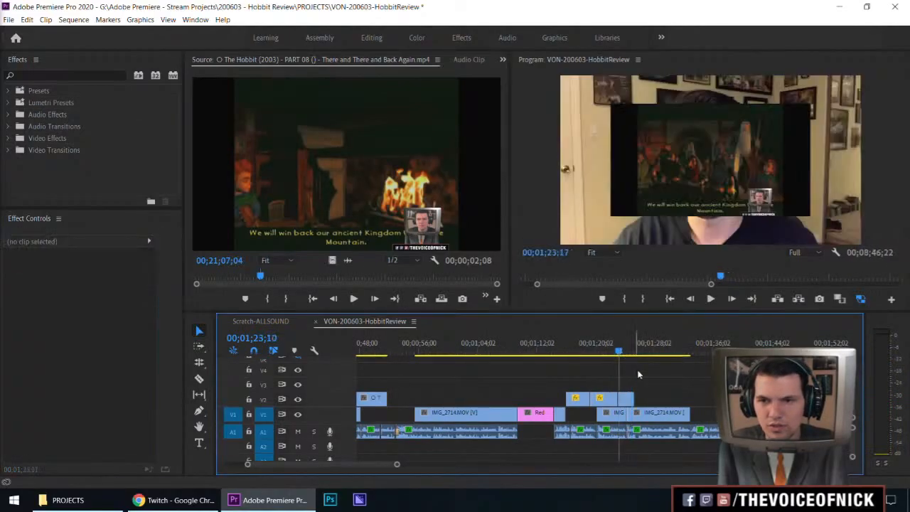
pyautogui.press('space')
pyautogui.press('=')
pyautogui.press('=')
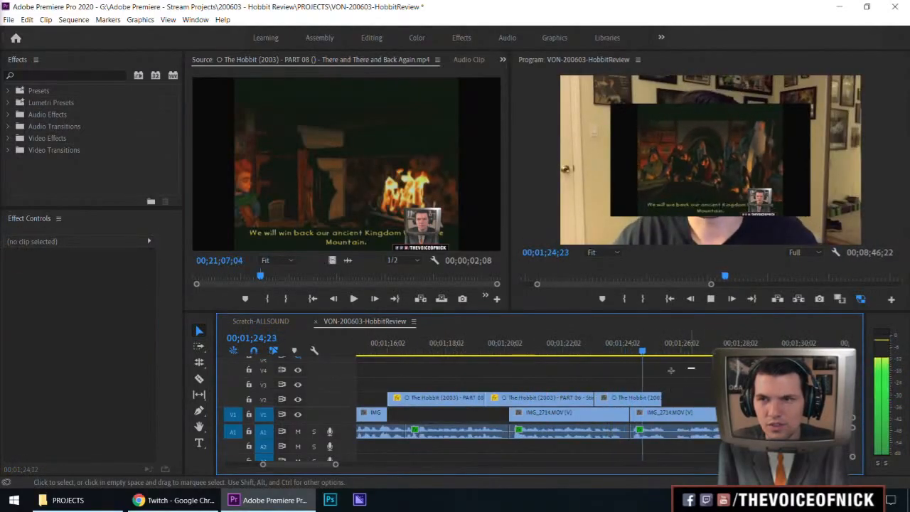
pyautogui.press('=')
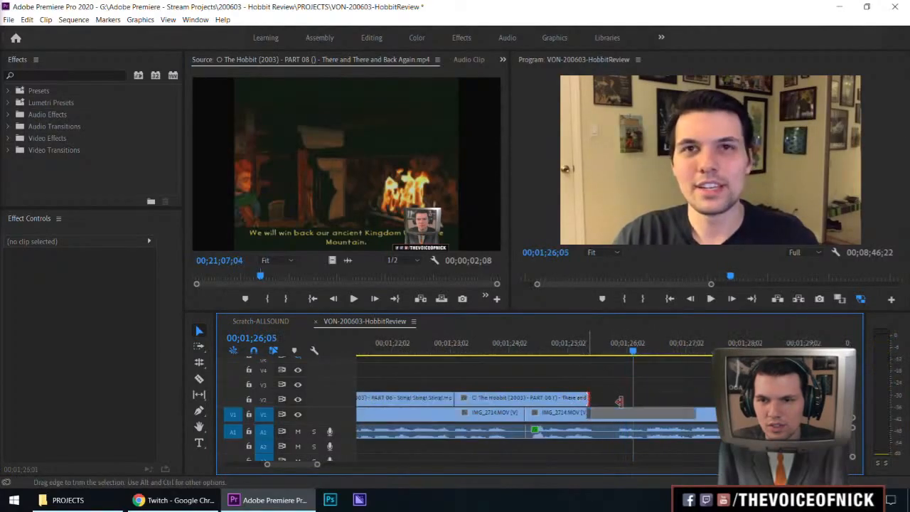
pyautogui.moveTo(619, 402); pyautogui.dragTo(624, 402)
pyautogui.moveTo(544, 400); pyautogui.dragTo(573, 400)
pyautogui.moveTo(484, 398); pyautogui.dragTo(451, 399)
# Step: Play from about 00;01;22;19 through the adjusted PART 08 clip and into the talking head to check the overlay's timing
pyautogui.click(425, 349)
pyautogui.press('space')
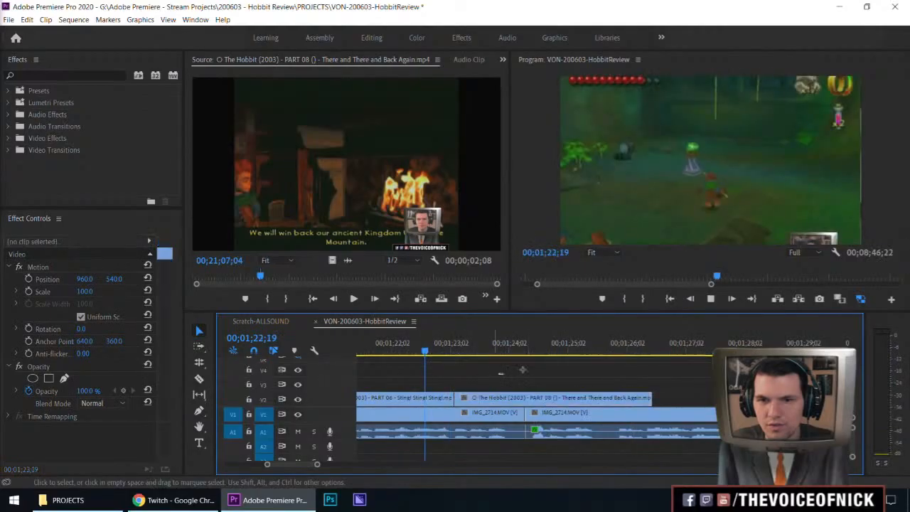
pyautogui.press('-')
pyautogui.click(575, 370)
pyautogui.press('=')
pyautogui.press('-')
pyautogui.press('-')
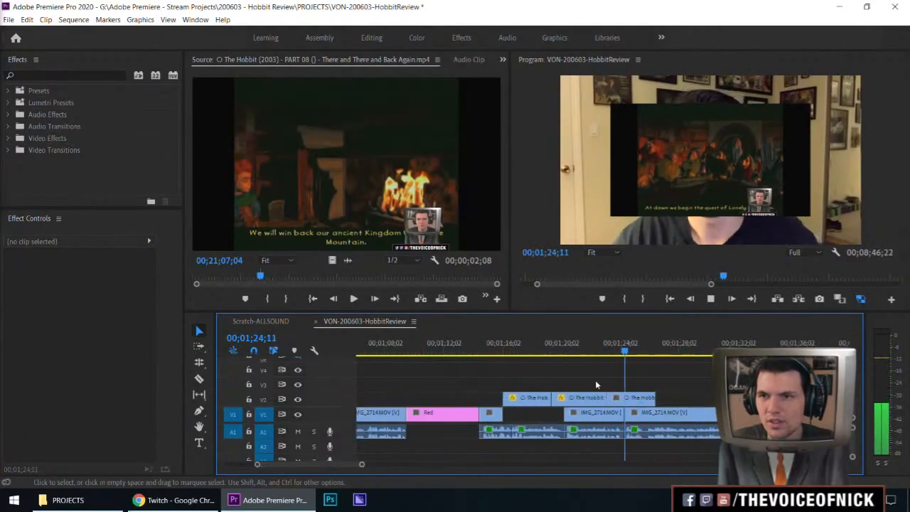
pyautogui.press('-')
pyautogui.press('=')
pyautogui.press('=')
pyautogui.press('-')
pyautogui.press('-')
pyautogui.press('-')
pyautogui.press('=')
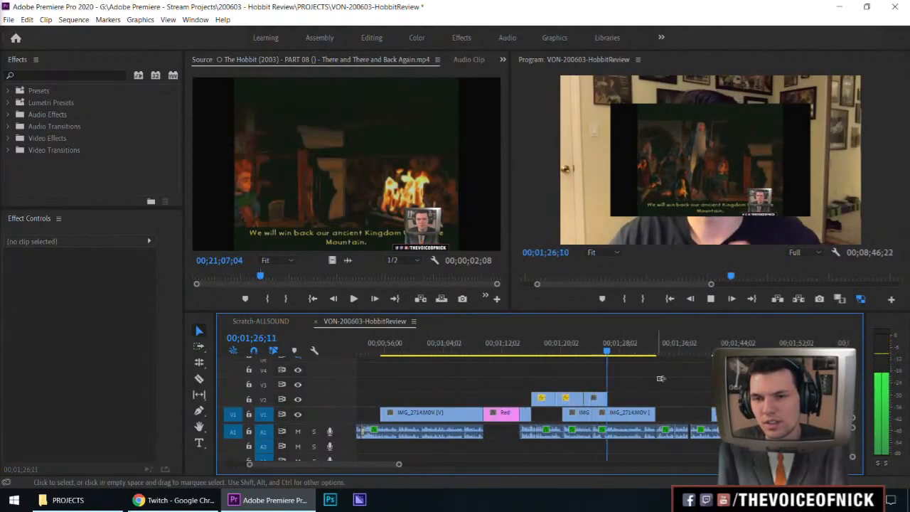
pyautogui.press('-')
pyautogui.press('-')
pyautogui.press('-')
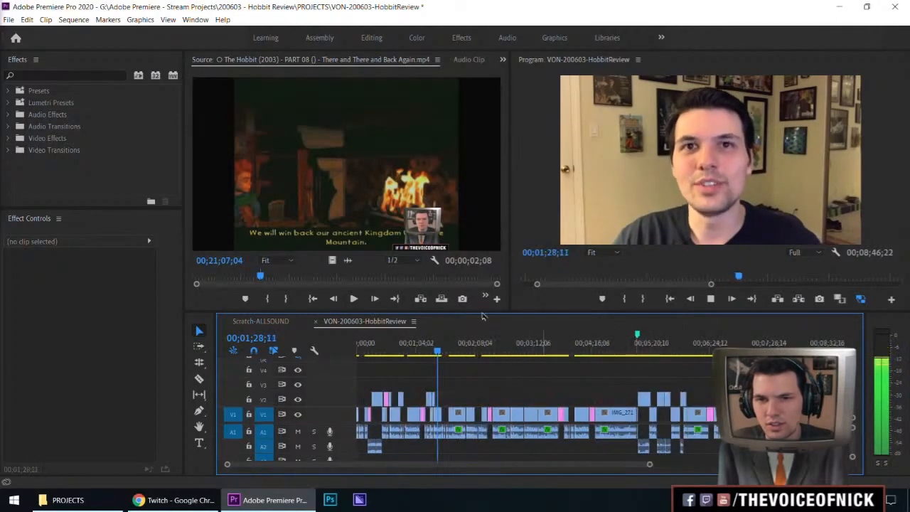
# Step: Play the PART 08 source footage onward through the Smaug scene, and rewind it to about 00;21;09;28
pyautogui.click(306, 207)
pyautogui.press('space')
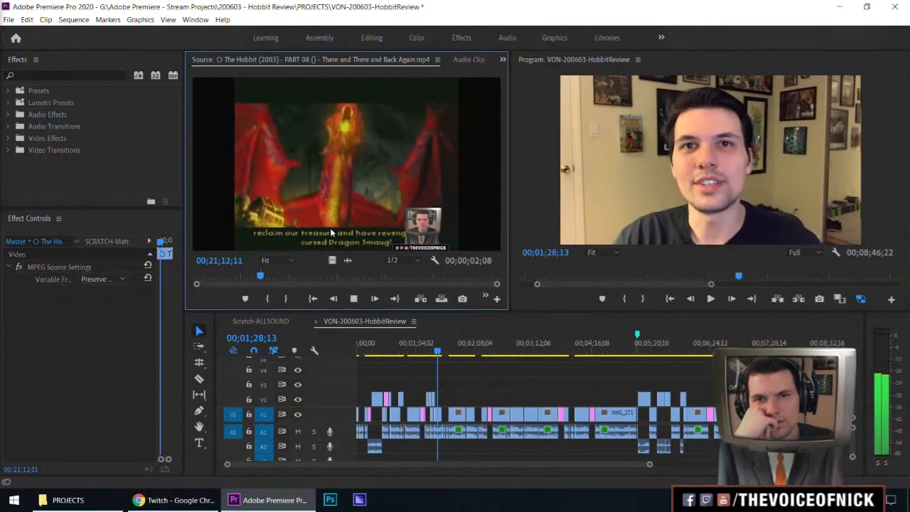
pyautogui.press('space')
pyautogui.press('space')
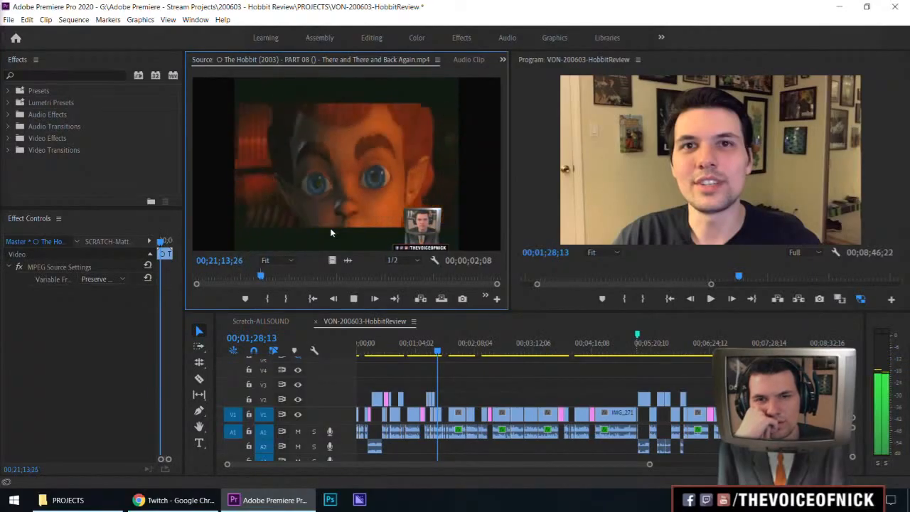
pyautogui.press('space')
pyautogui.press('j')
pyautogui.press('j')
pyautogui.press('j')
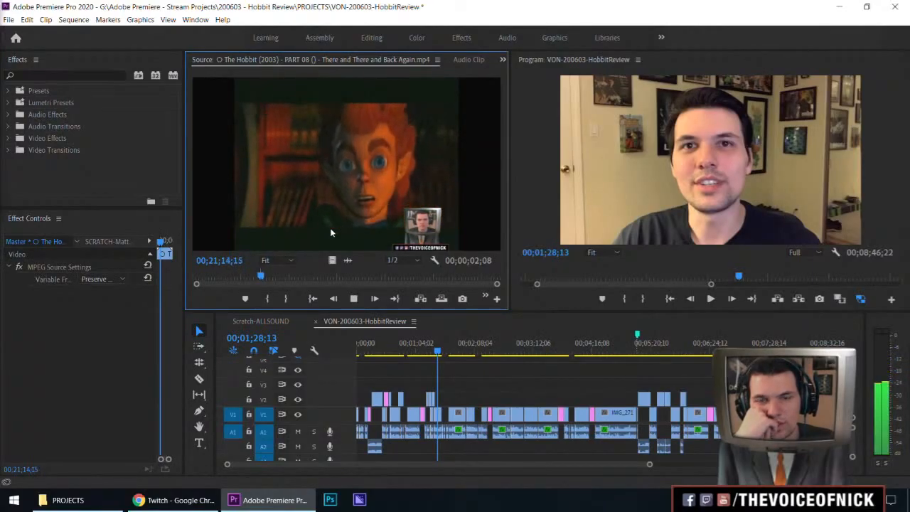
pyautogui.press('space')
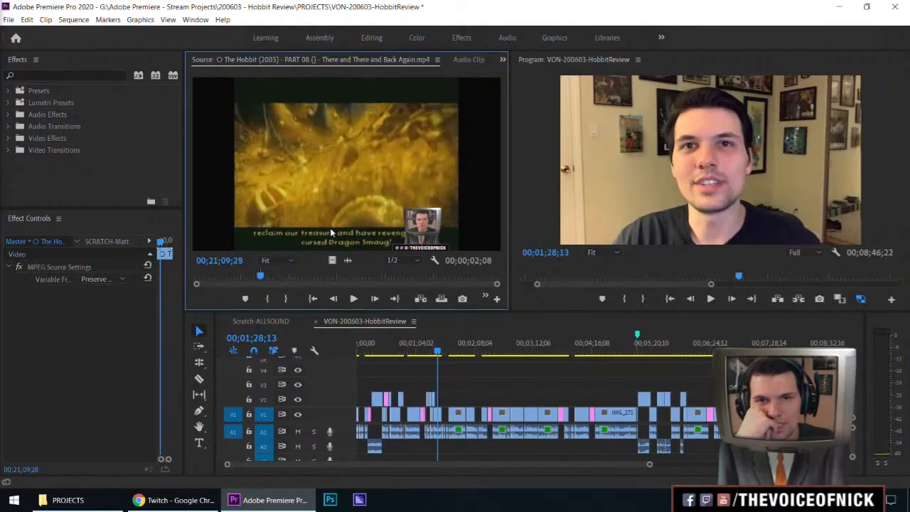
# Step: Mark a 00;00;05;08 section of the PART 08 source covering the Smaug scene, ending at about 00;21;15
pyautogui.press('space')
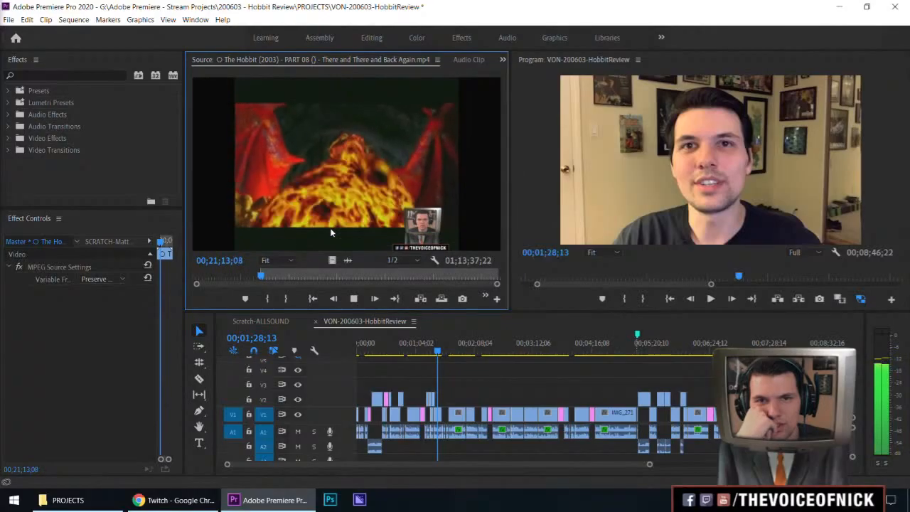
pyautogui.press('space')
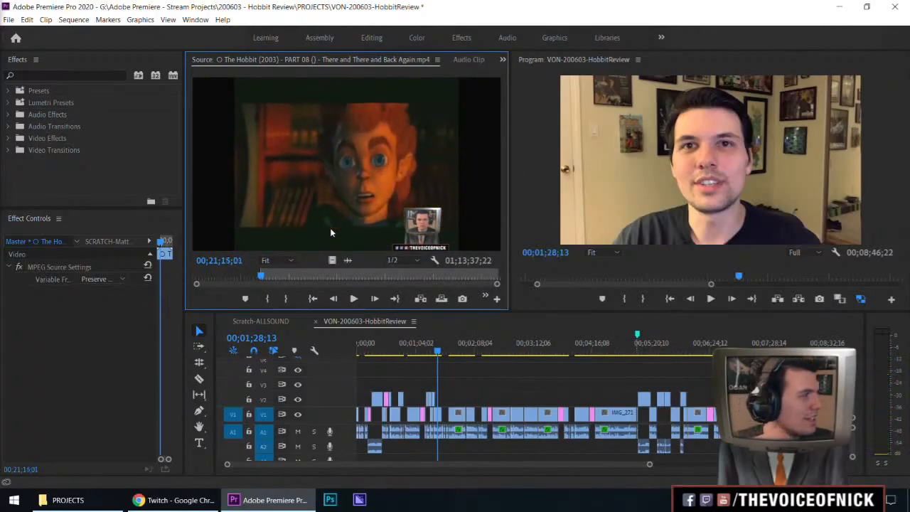
pyautogui.press('o')
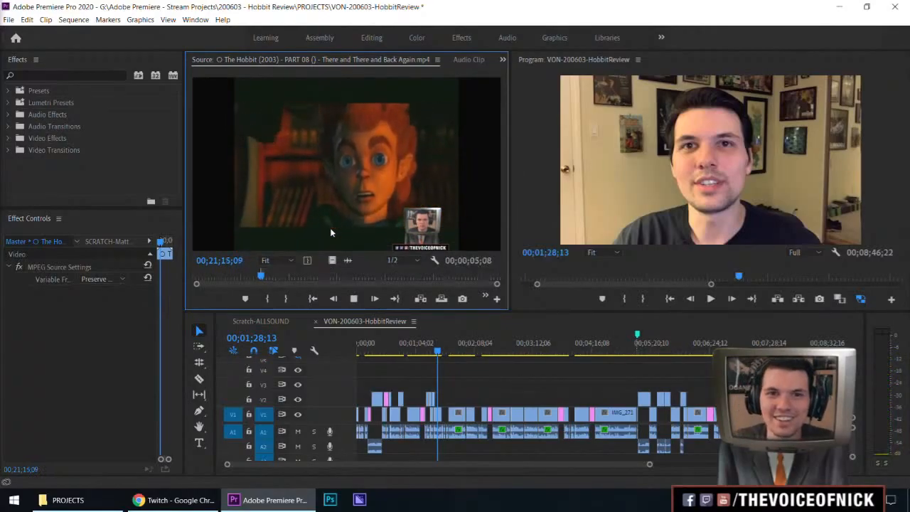
pyautogui.press('space')
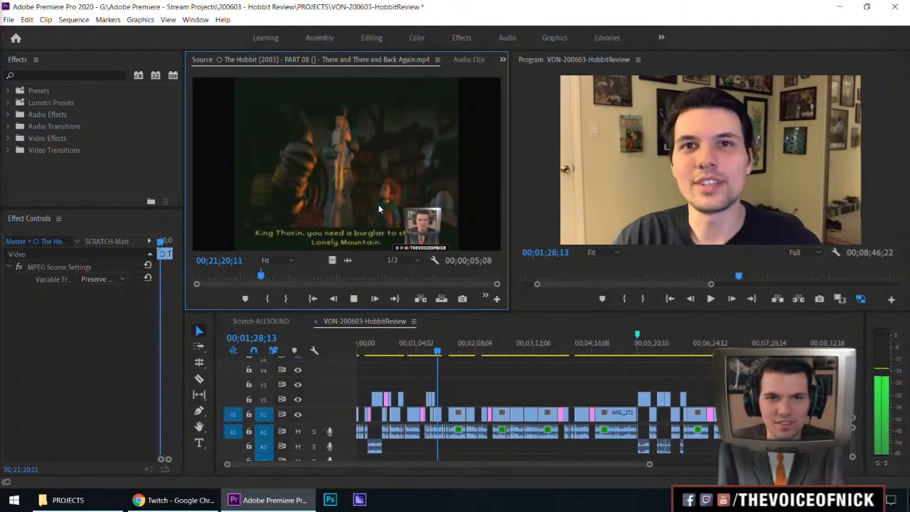
# Step: Play the opening of the sequence around 00;00;02;21 to 00;00;04;21, checking the V1 gap after the first talking-head clip
pyautogui.click(468, 381)
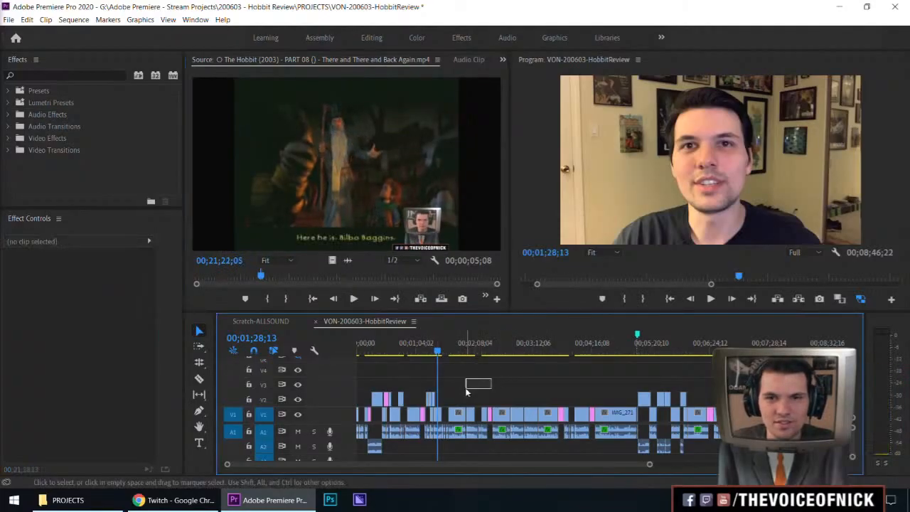
pyautogui.click(436, 347)
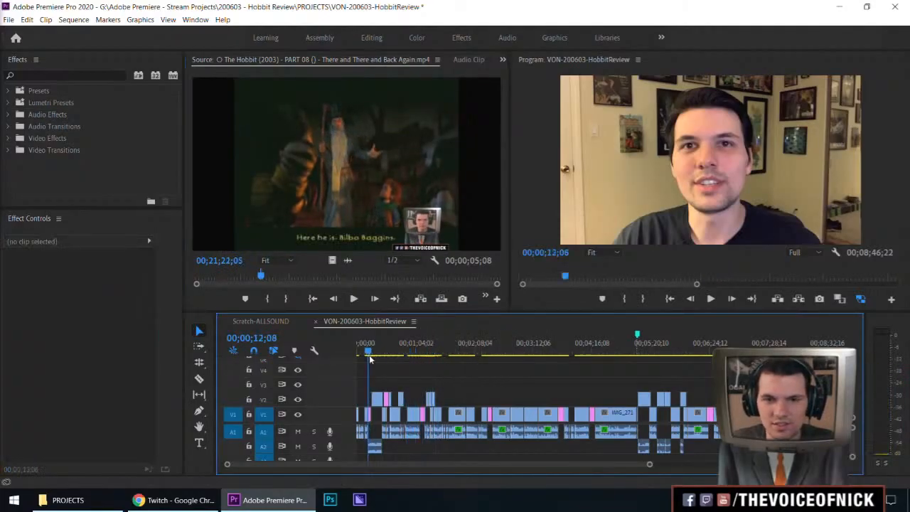
pyautogui.press('=')
pyautogui.press('=')
pyautogui.press('=')
pyautogui.press('=')
pyautogui.moveTo(469, 354); pyautogui.dragTo(455, 355)
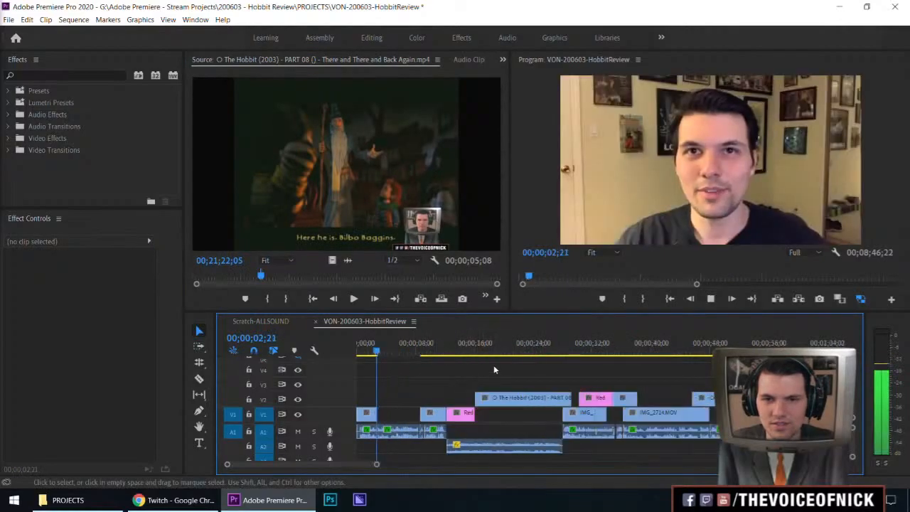
pyautogui.press('=')
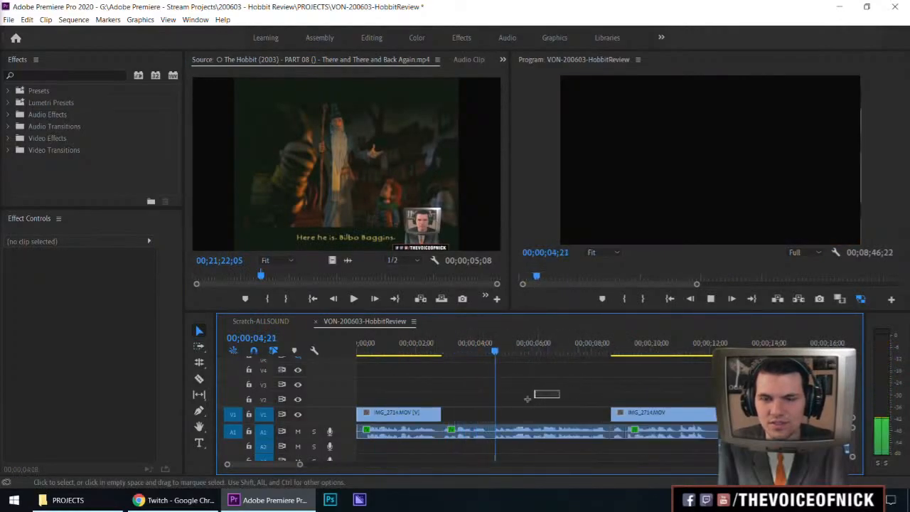
pyautogui.press('-')
pyautogui.press('-')
pyautogui.press('space')
# Step: Play through the sequence from about 00;00;26;23 to 00;02;32;15, examining the overlays, Red placeholders and V1 gaps
pyautogui.click(552, 353)
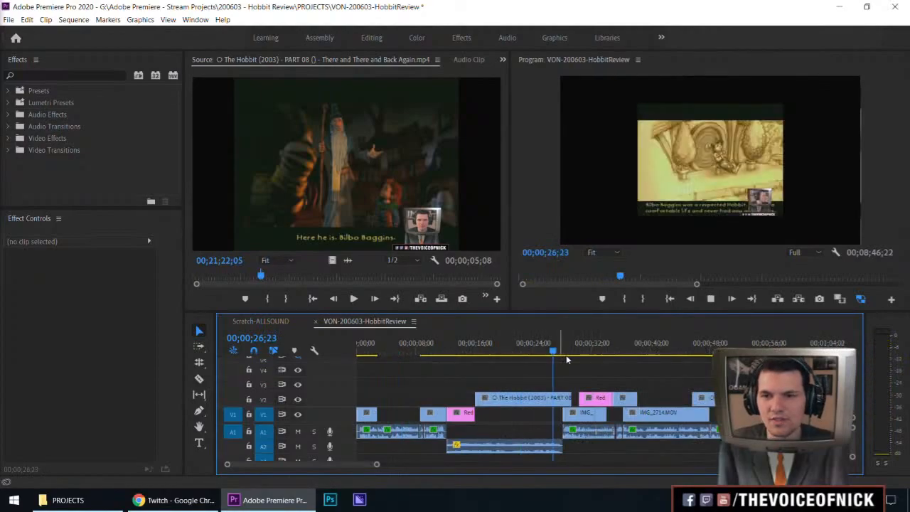
pyautogui.press('space')
pyautogui.press('-')
pyautogui.moveTo(602, 354); pyautogui.dragTo(589, 360)
pyautogui.press('space')
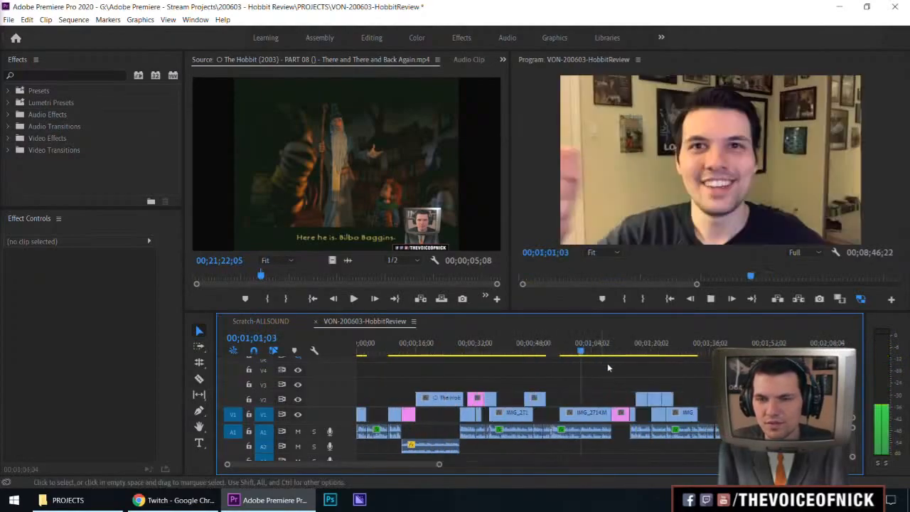
pyautogui.press('-')
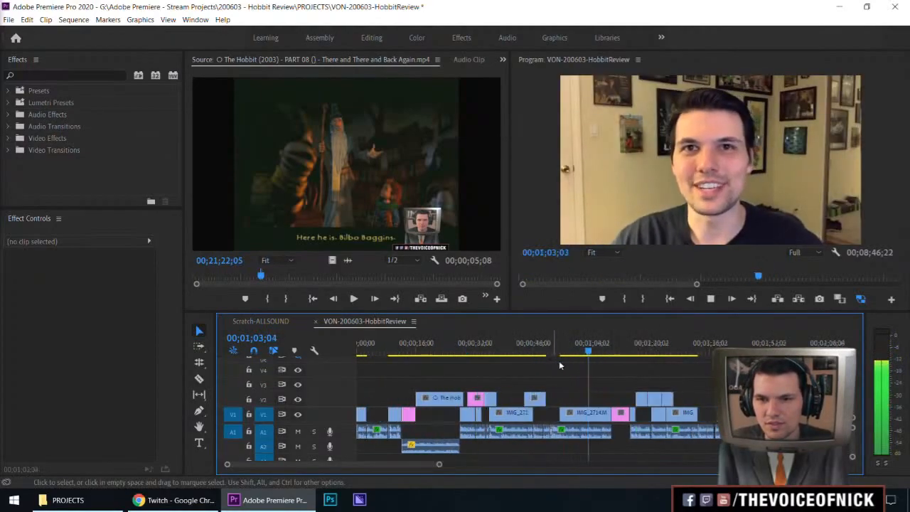
pyautogui.press('=')
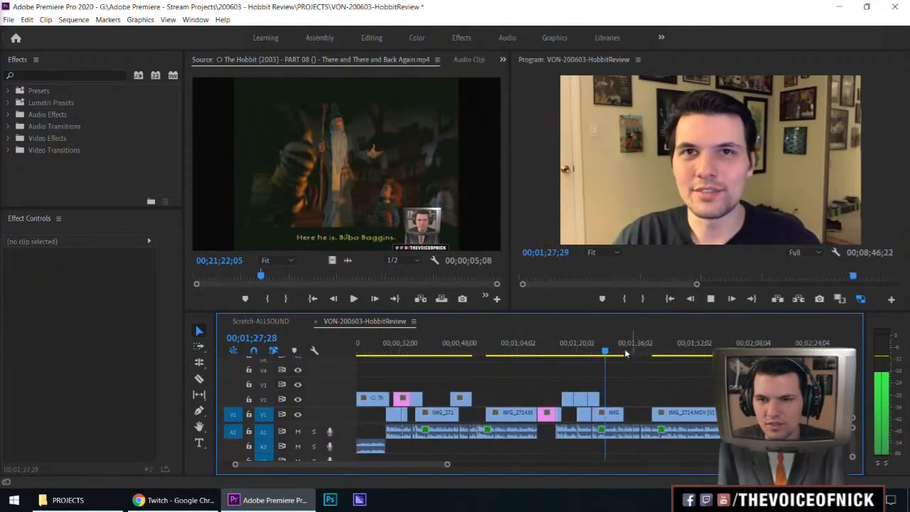
pyautogui.press('=')
pyautogui.press('=')
pyautogui.press('-')
pyautogui.press('-')
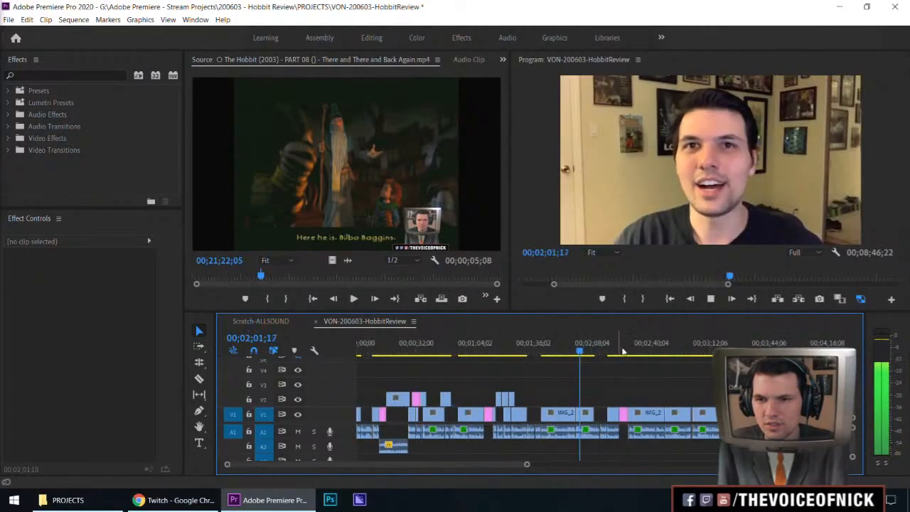
pyautogui.press('-')
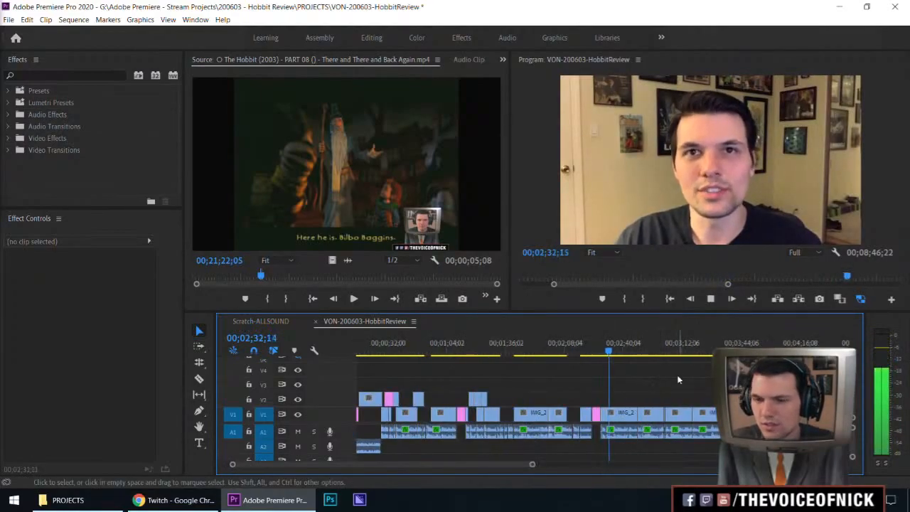
# Step: Check the Red placeholder around 00;03;44;07, and review the sequence around 00;02;30;02 and the talking-head clips before it
pyautogui.press('-')
pyautogui.click(564, 349)
pyautogui.press('space')
pyautogui.press('=')
pyautogui.press('=')
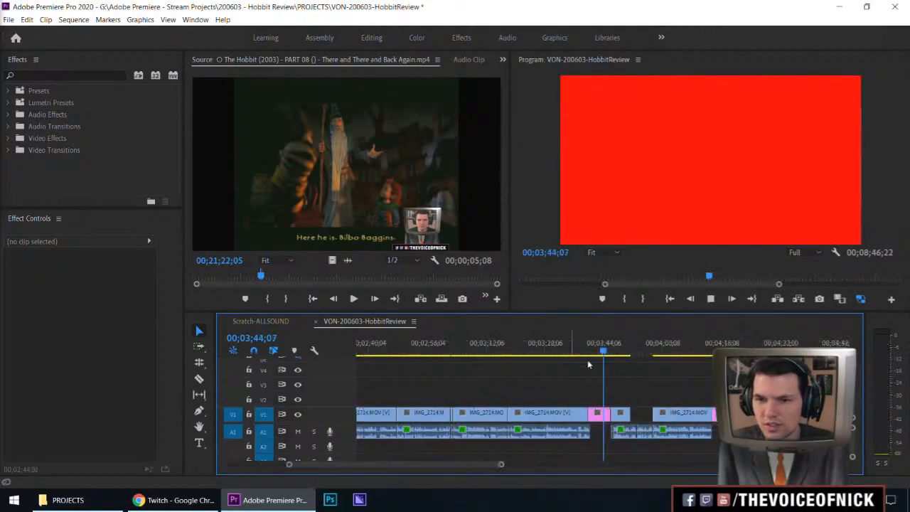
pyautogui.press('-')
pyautogui.moveTo(442, 350); pyautogui.dragTo(467, 349)
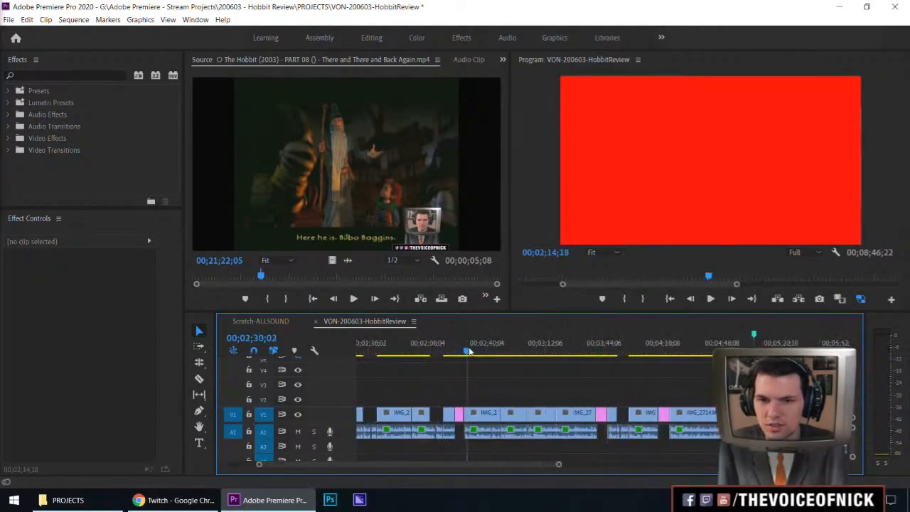
pyautogui.press('space')
pyautogui.press('=')
pyautogui.click(440, 348)
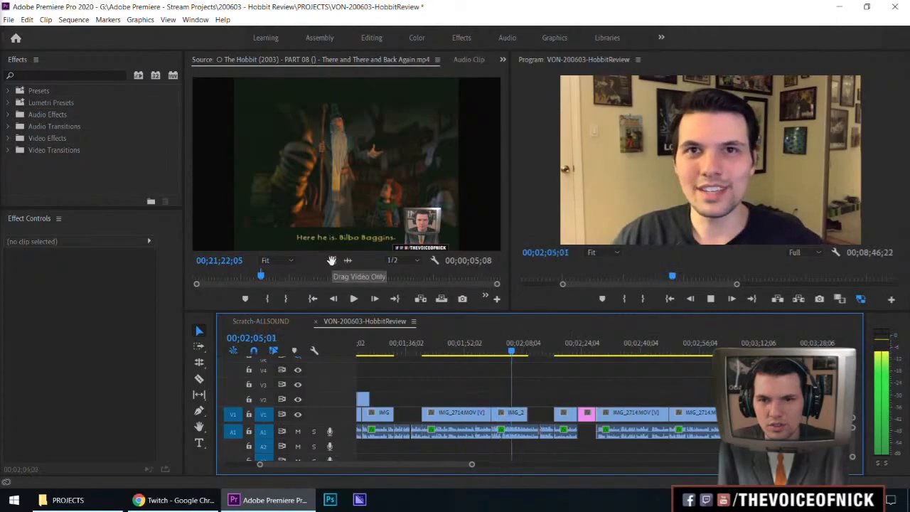
# Step: Play the talking-head section from about 00;04;11;25 through the Red placeholder to about 00;04;24;02
pyautogui.press('space')
pyautogui.press('-')
pyautogui.press('-')
pyautogui.click(589, 348)
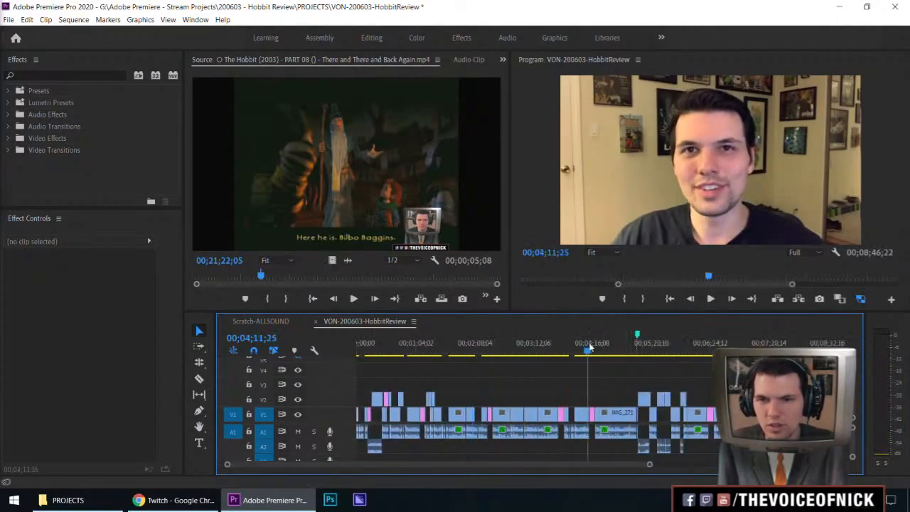
pyautogui.press('=')
pyautogui.press('=')
pyautogui.press('space')
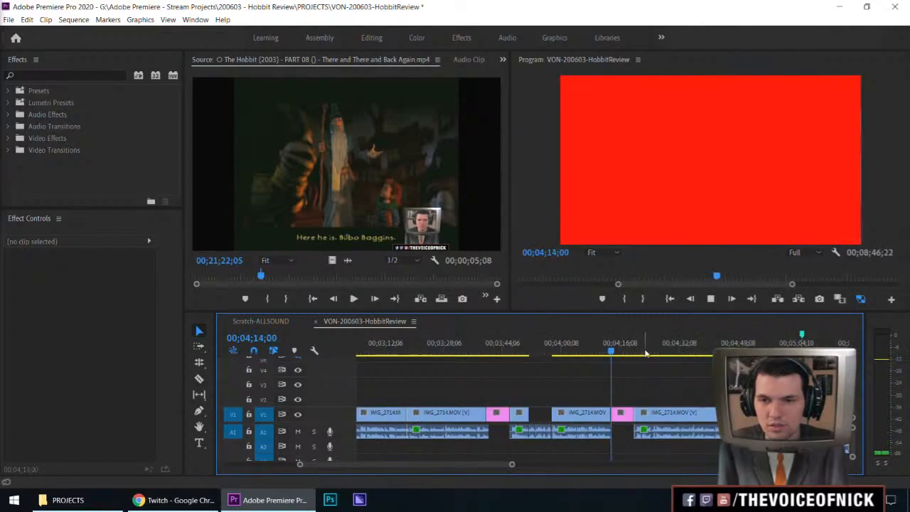
pyautogui.press('-')
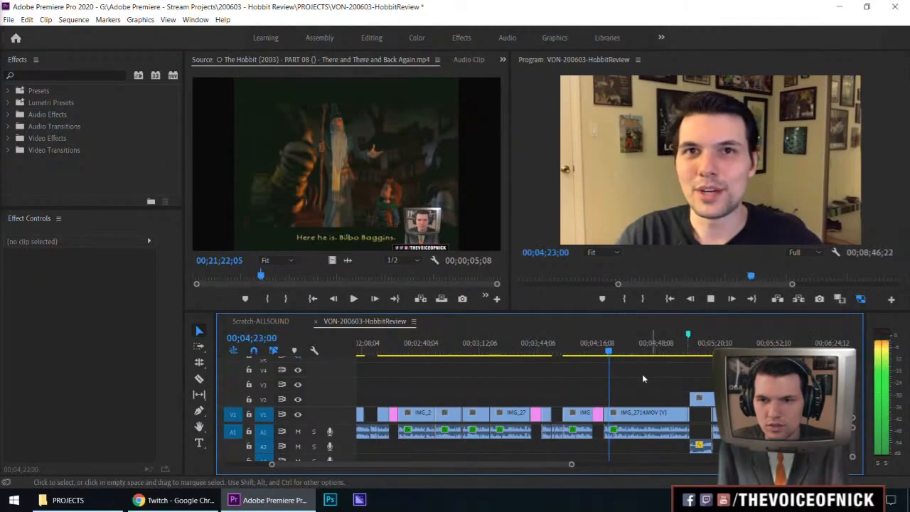
pyautogui.press('=')
pyautogui.press('=')
pyautogui.press('space')
pyautogui.press('a')
pyautogui.moveTo(598, 414); pyautogui.dragTo(829, 416)
pyautogui.hotkey('ctrl', 'z')
pyautogui.press('v')
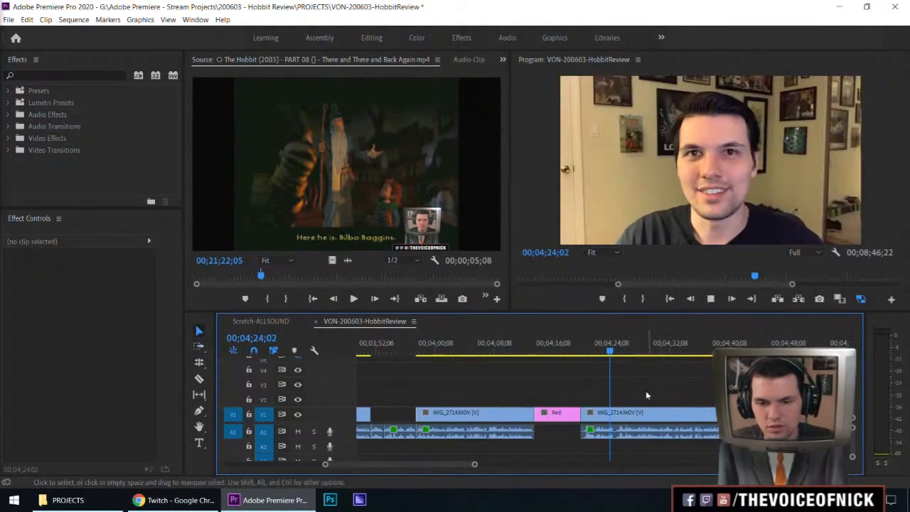
# Step: Skip ahead in the sequence and play from about 00;06;49;01 into the V1 gap near 00;06;53;01
pyautogui.press('-')
pyautogui.press('-')
pyautogui.press('-')
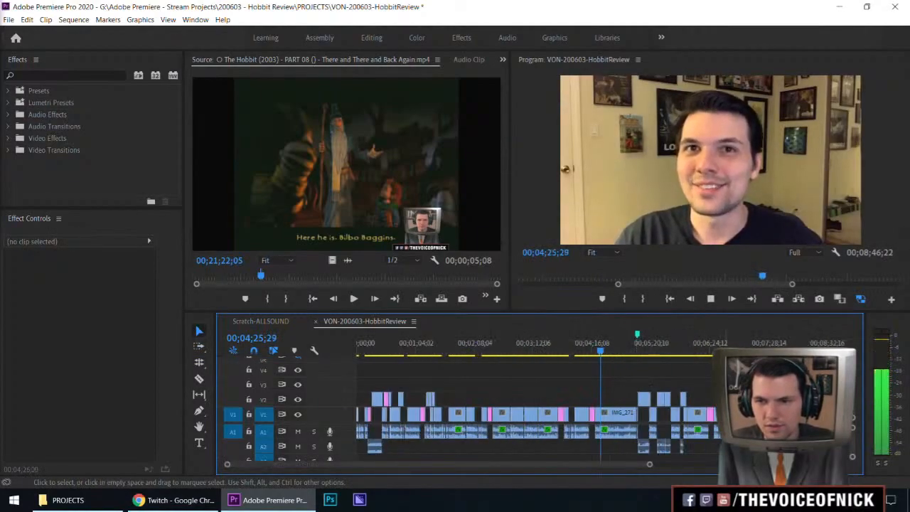
pyautogui.click(733, 349)
pyautogui.press('-')
pyautogui.press('=')
pyautogui.press('space')
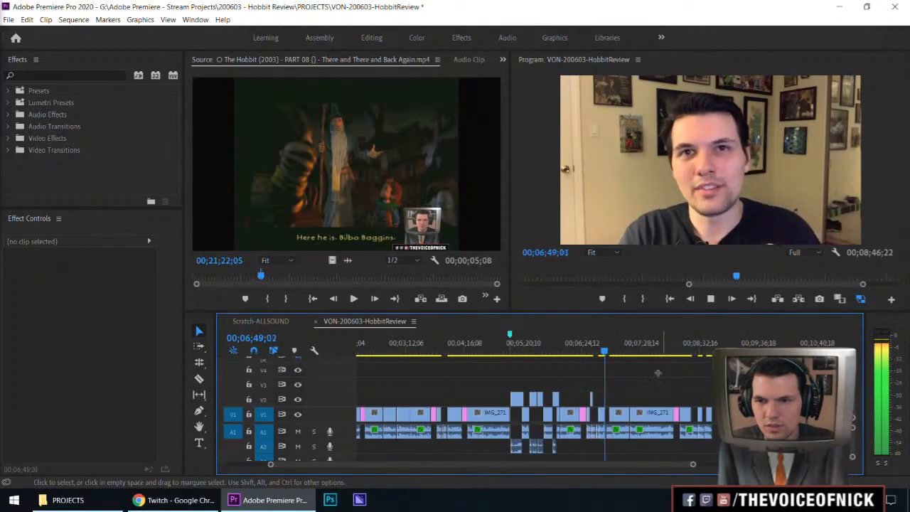
pyautogui.press('=')
pyautogui.press('=')
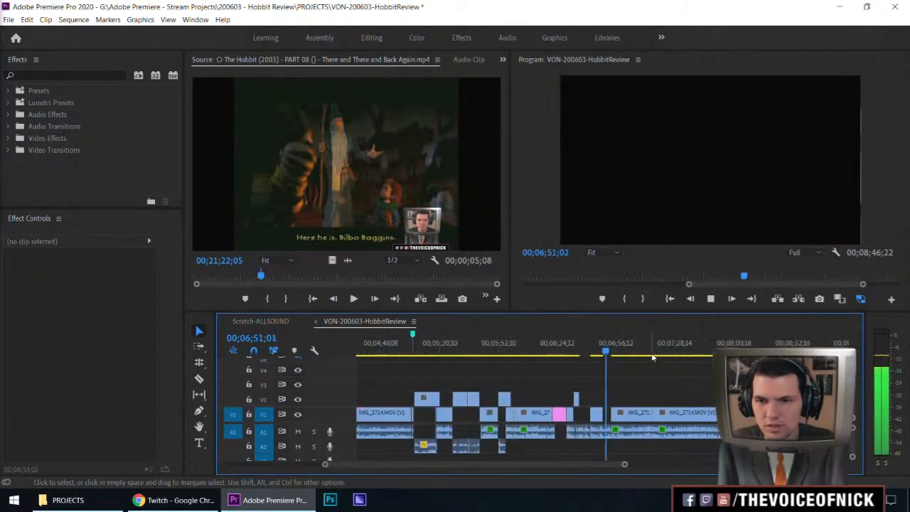
pyautogui.press('-')
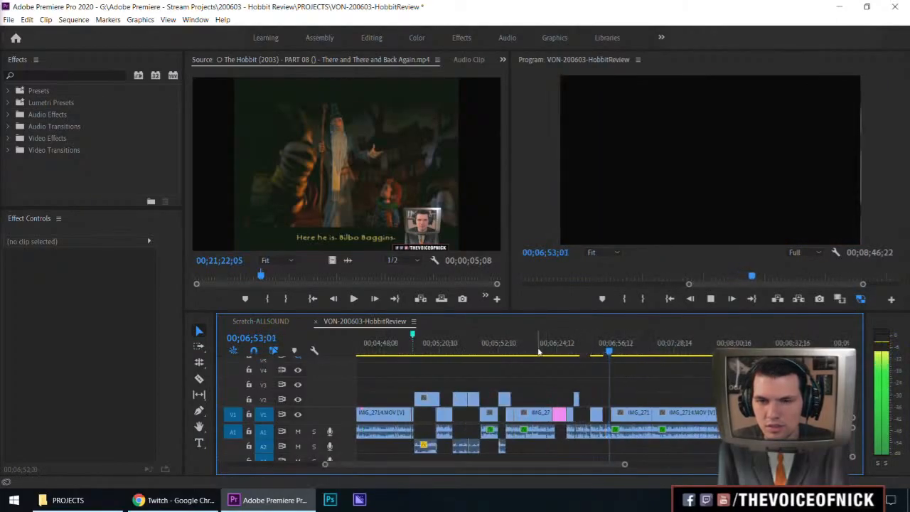
# Step: Review the short V2 overlay around 00;06;36;21, and play the talking head onward to about 00;07;06;24
pyautogui.press('-')
pyautogui.press('=')
pyautogui.press('=')
pyautogui.press('=')
pyautogui.moveTo(535, 351); pyautogui.dragTo(472, 361)
pyautogui.press('space')
pyautogui.press('=')
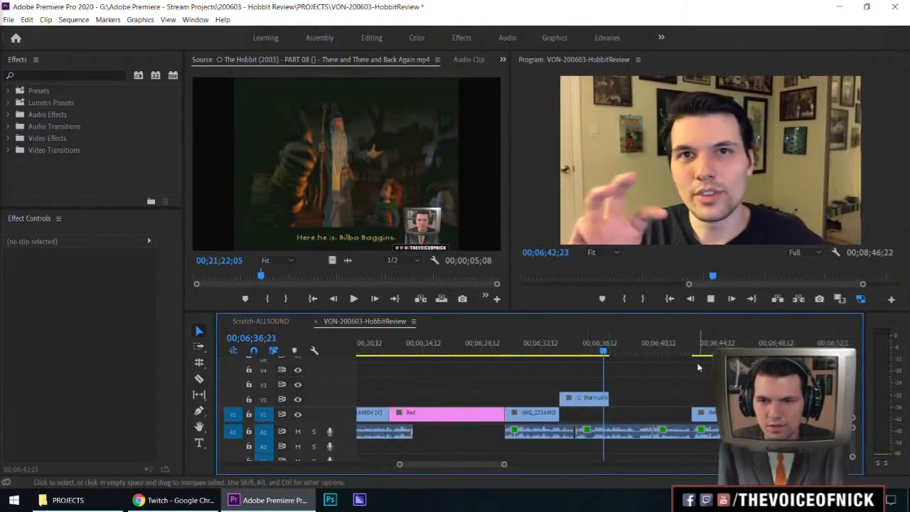
pyautogui.press('-')
pyautogui.press('-')
pyautogui.moveTo(703, 351); pyautogui.dragTo(711, 352)
pyautogui.press('space')
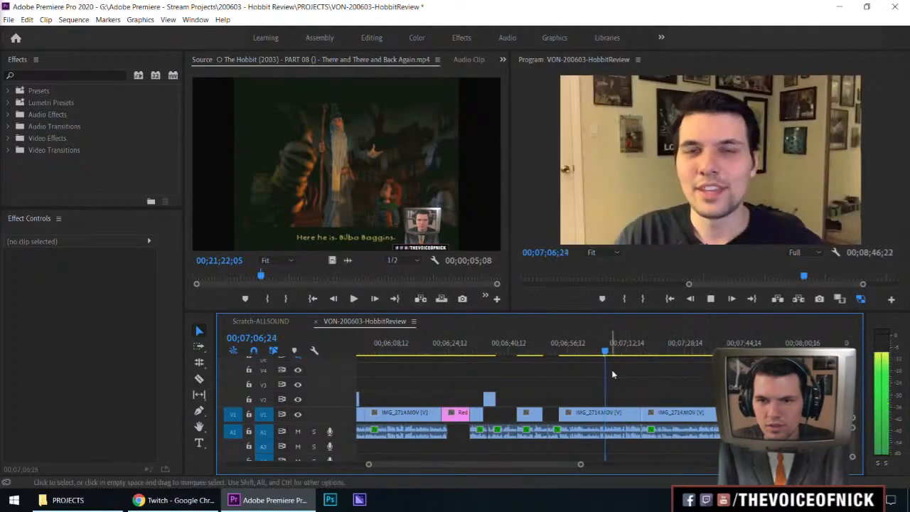
# Step: Overlay the video of the marked PART 08 section on V2 above the talking head at 00;07;08;04 and play it
pyautogui.press('space')
pyautogui.press('space')
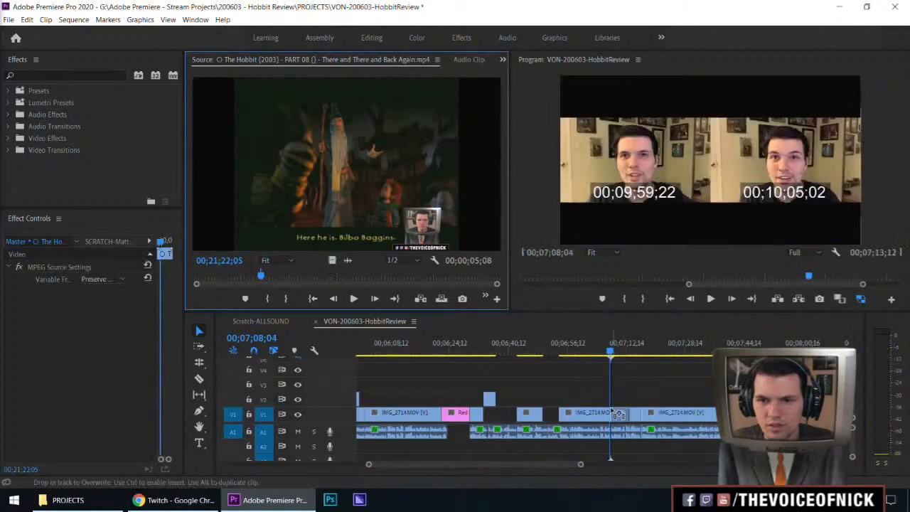
pyautogui.press('=')
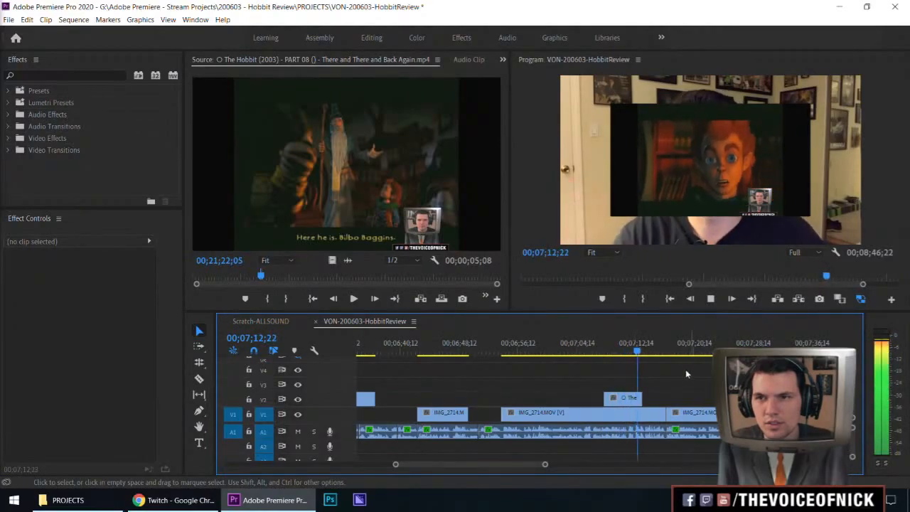
# Step: Extend the end of the new PART 08 overlay to slightly past the V1 cut near 00;07;16;18
pyautogui.press('space')
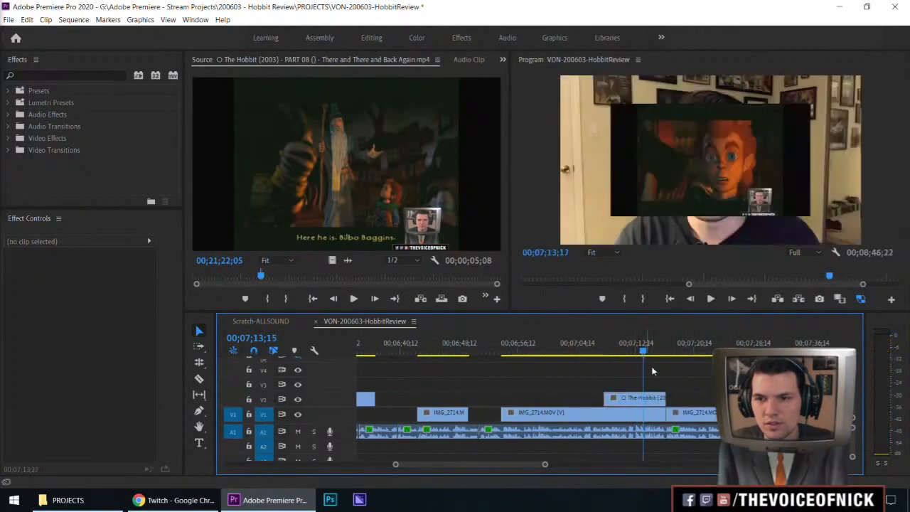
pyautogui.press('=')
pyautogui.press('=')
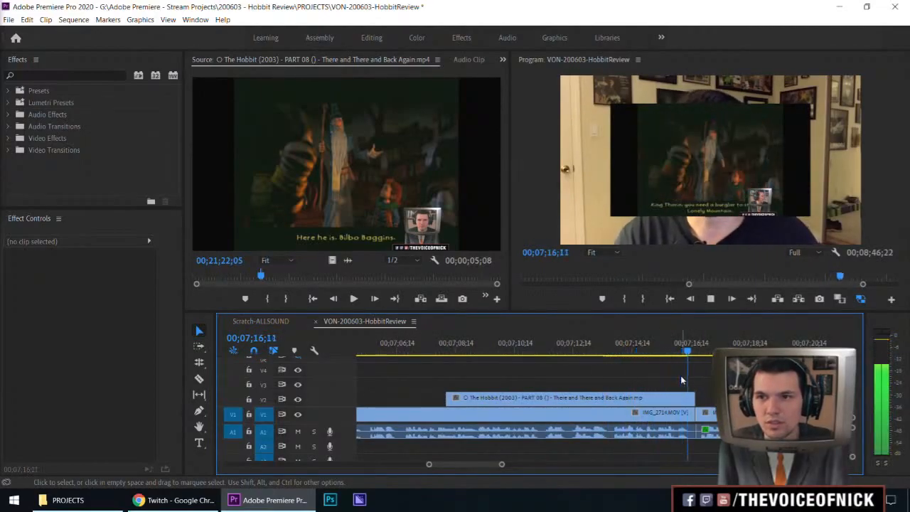
pyautogui.press('space')
pyautogui.moveTo(700, 398); pyautogui.dragTo(705, 399)
pyautogui.click(687, 352)
pyautogui.press('space')
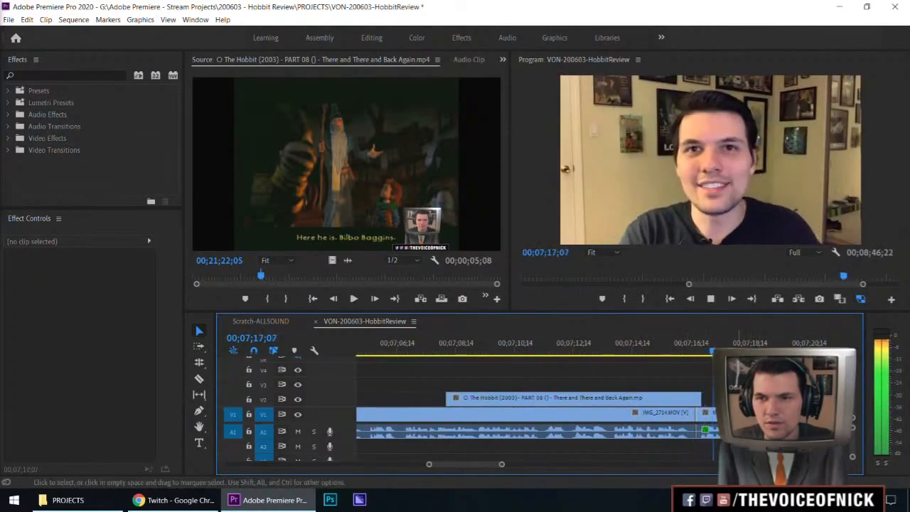
# Step: Replay the end of the PART 08 overlay from about 00;07;15;00 and lengthen it a few more frames
pyautogui.press('space')
pyautogui.click(647, 349)
pyautogui.press('space')
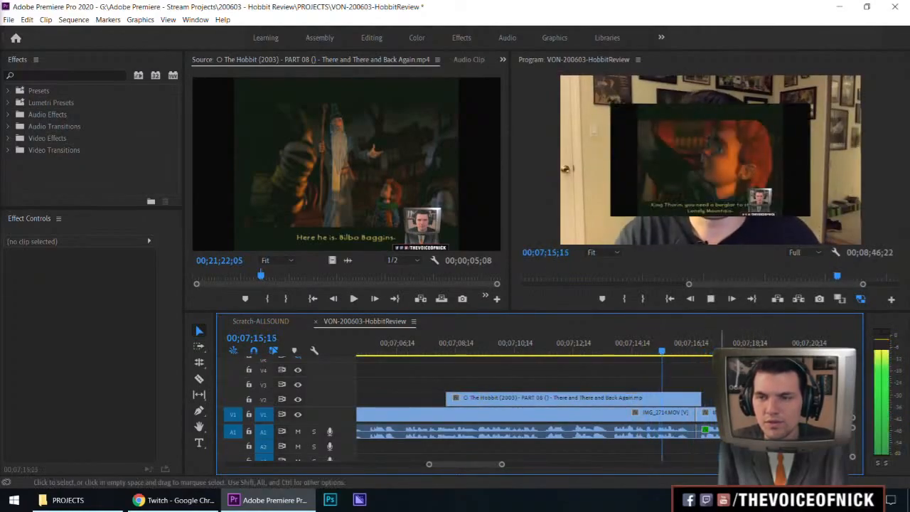
pyautogui.press('space')
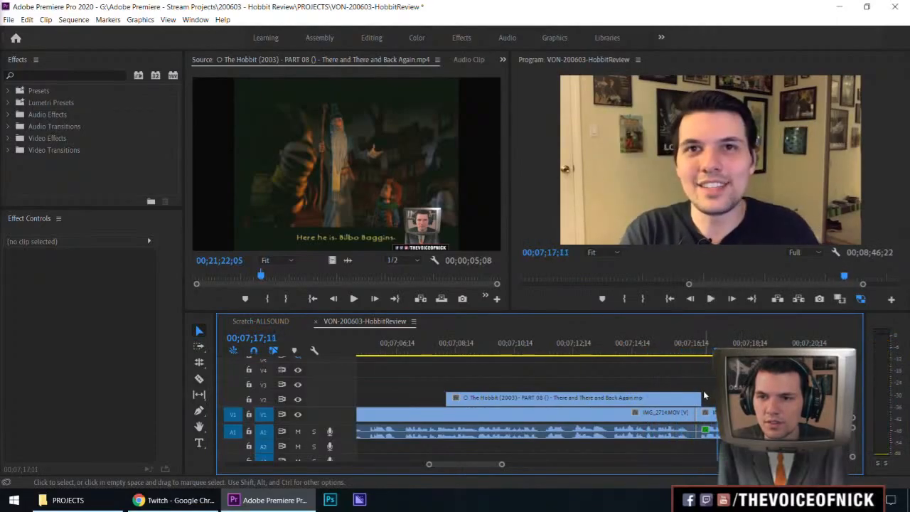
pyautogui.moveTo(702, 398); pyautogui.dragTo(708, 398)
pyautogui.click(704, 343)
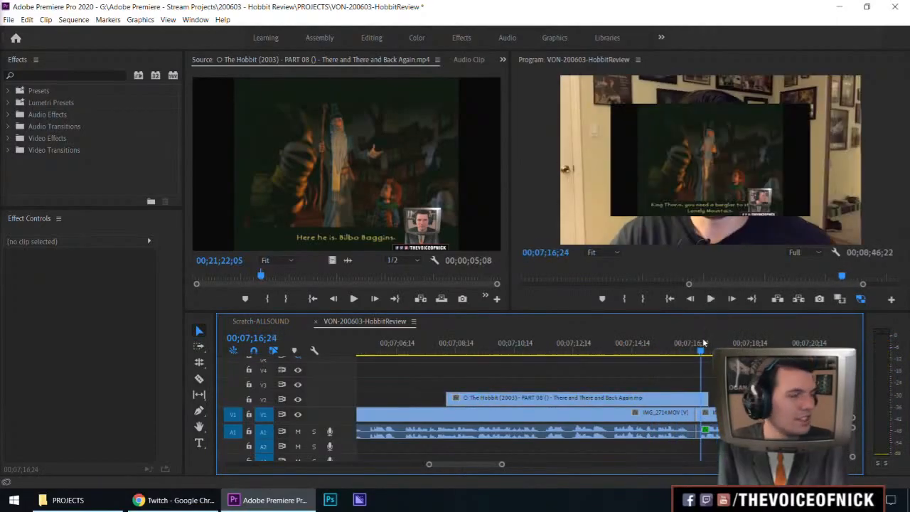
pyautogui.click(711, 131)
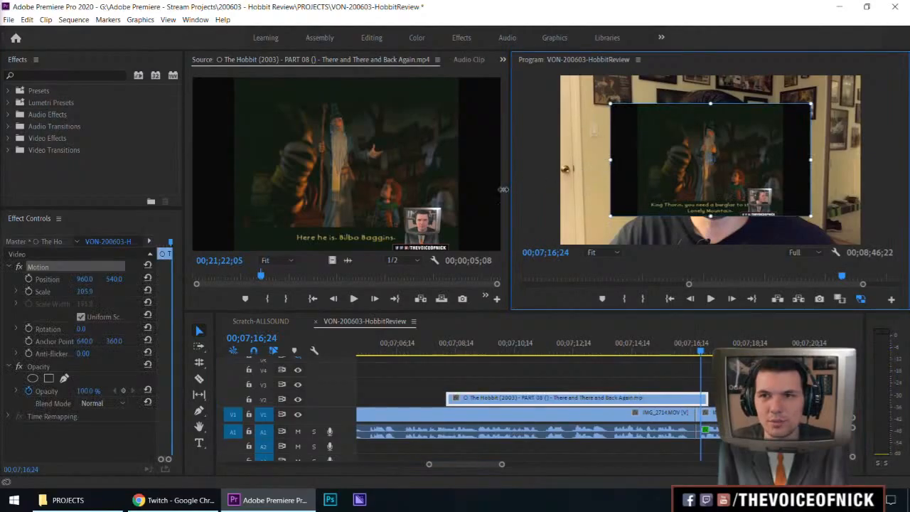
pyautogui.moveTo(504, 189); pyautogui.dragTo(499, 193)
pyautogui.hotkey('ctrl', 'z')
pyautogui.click(660, 365)
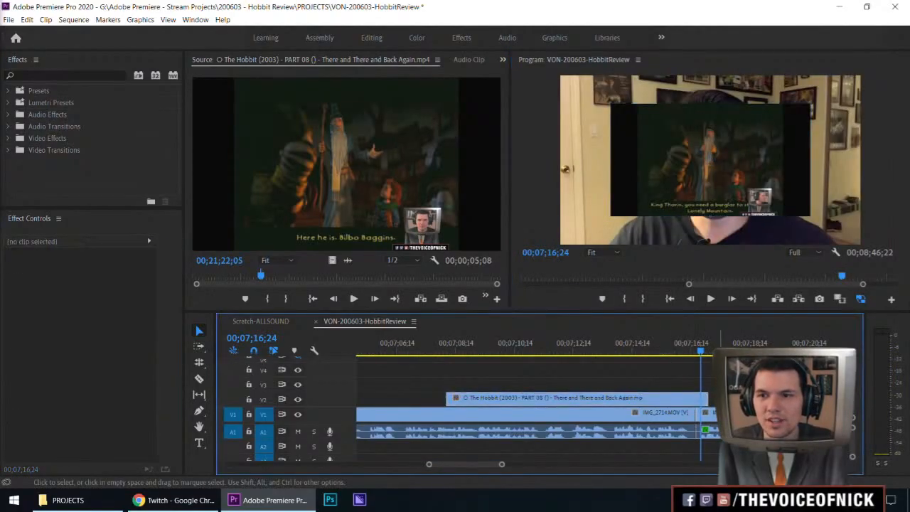
# Step: Play from 00;07;15;10 across the overlay's new end to about 00;07;19;27 to check its timing
pyautogui.click(658, 345)
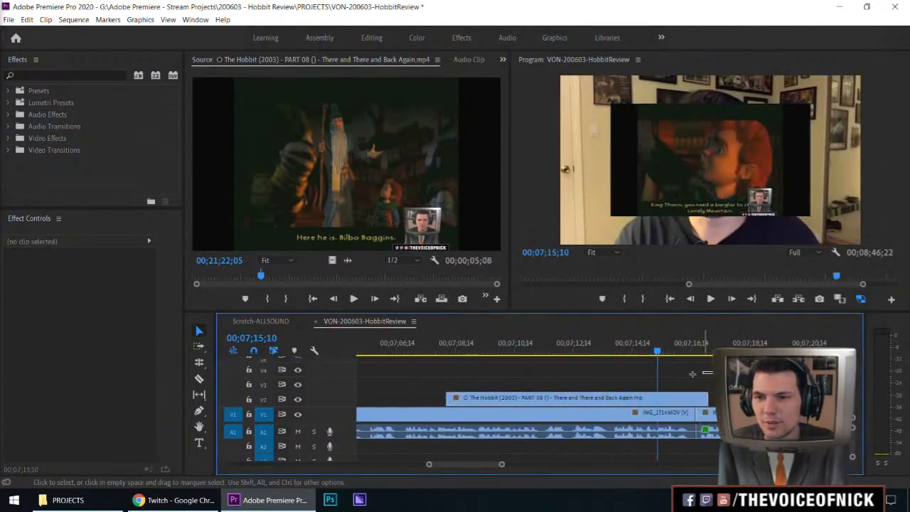
pyautogui.press('-')
pyautogui.press('-')
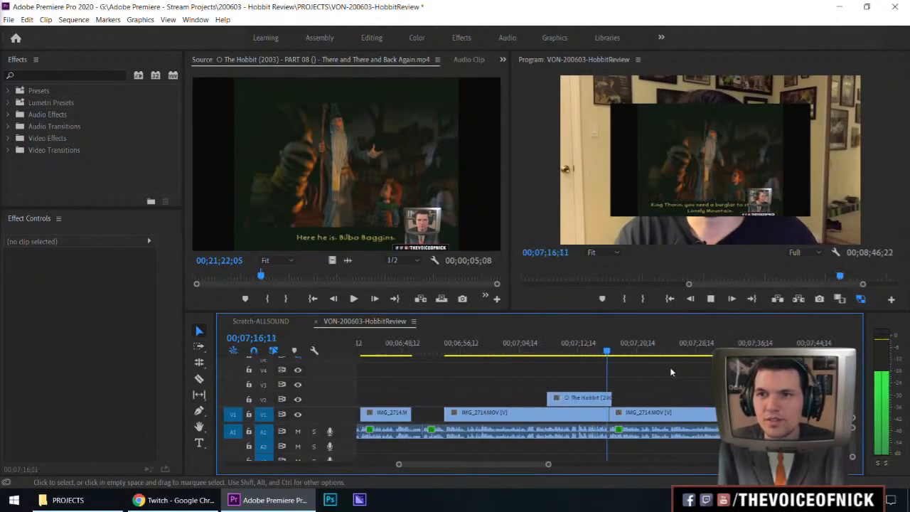
pyautogui.press('-')
pyautogui.press('-')
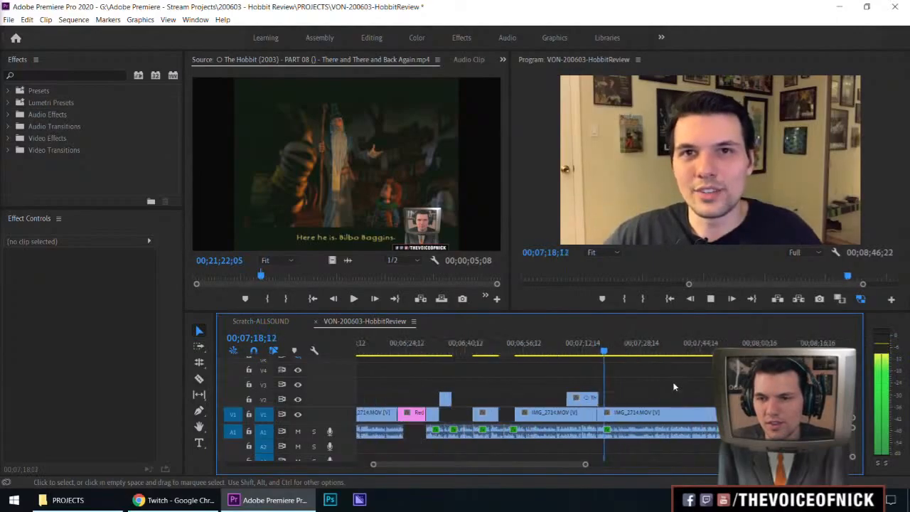
# Step: Play the PART 08 source onward from 00;21;22;05 and skim ahead through the cutscene to about 00;22;30
pyautogui.click(351, 184)
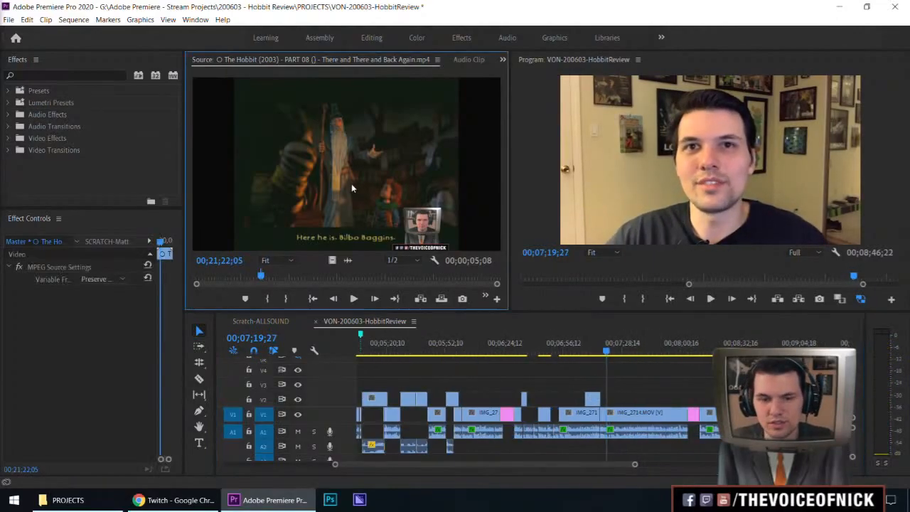
pyautogui.press('space')
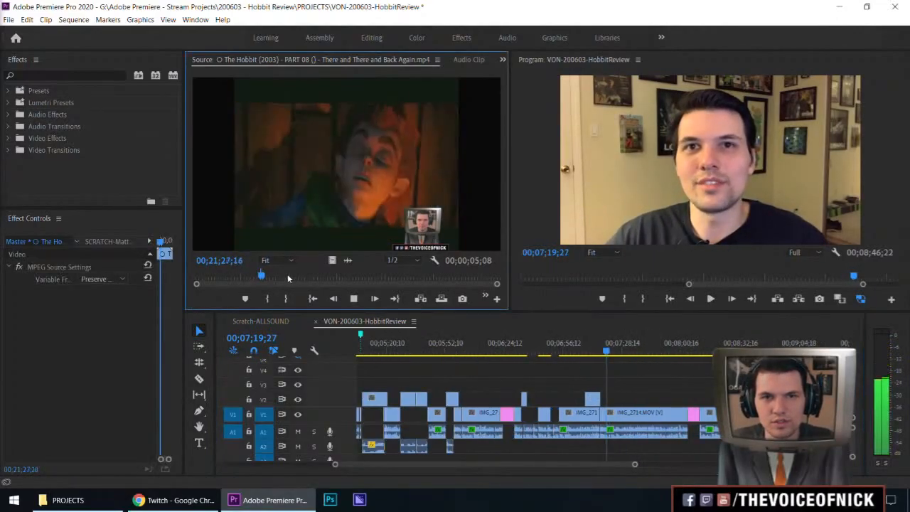
pyautogui.press('space')
pyautogui.press('space')
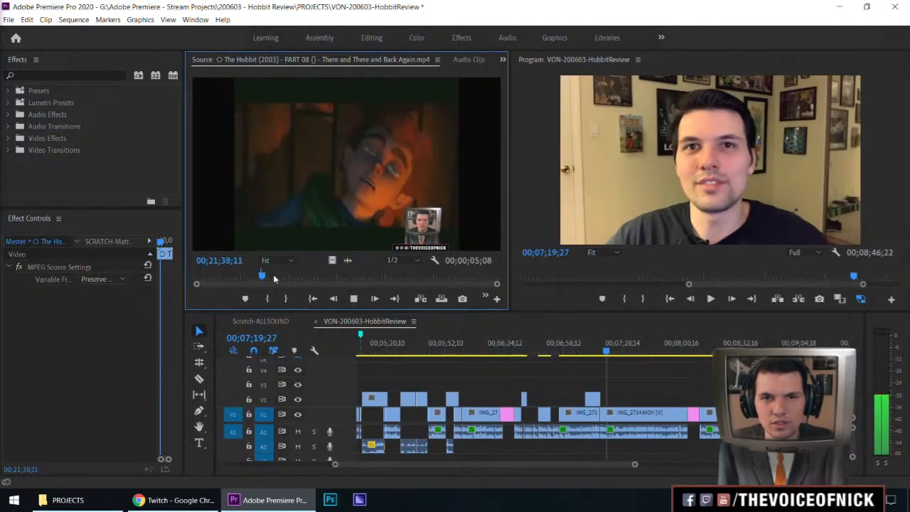
pyautogui.moveTo(268, 276); pyautogui.dragTo(264, 276)
pyautogui.press('space')
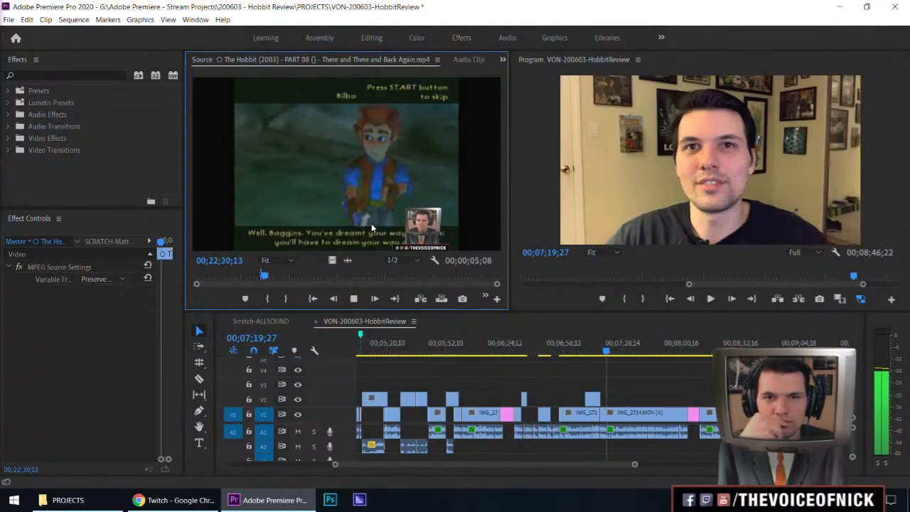
# Step: Mark the PART 08 cutscene from about 00;22;16 to 00;22;33;22 as the source In-to-Out range
pyautogui.click(264, 278)
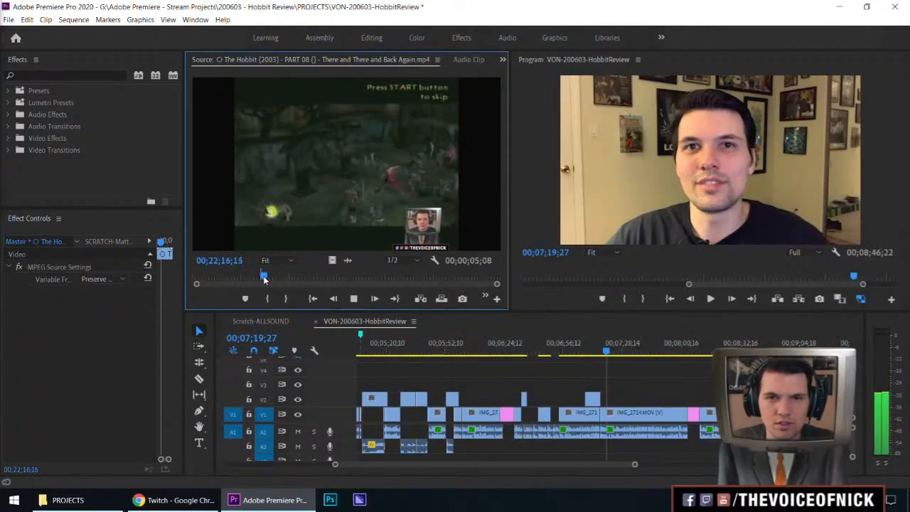
pyautogui.press('i')
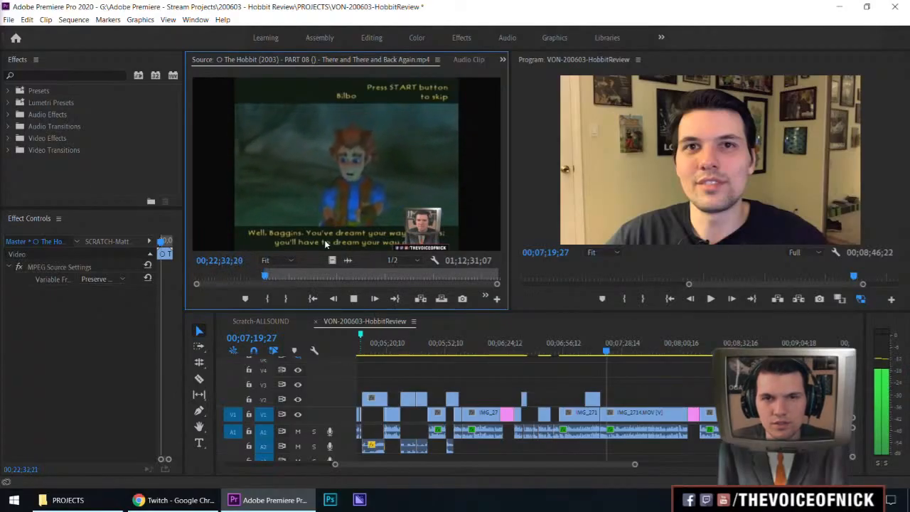
pyautogui.press('space')
pyautogui.press('o')
pyautogui.press('space')
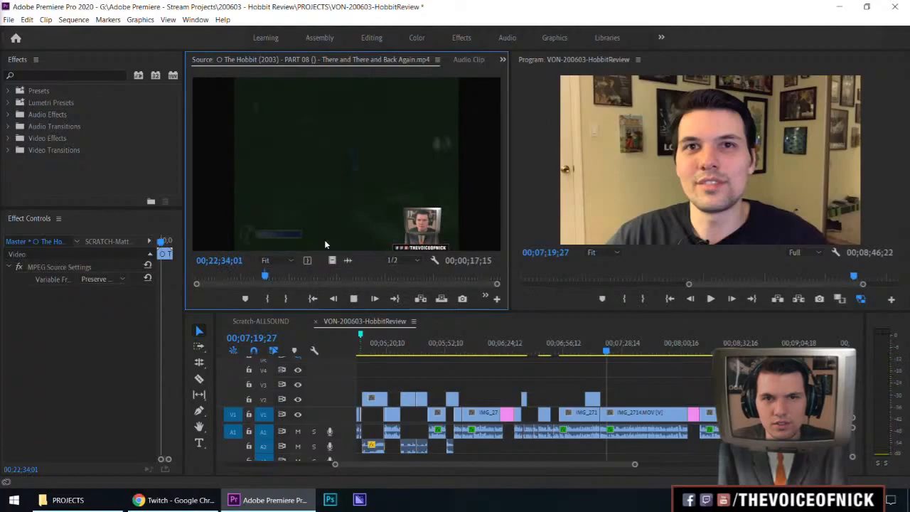
pyautogui.press('space')
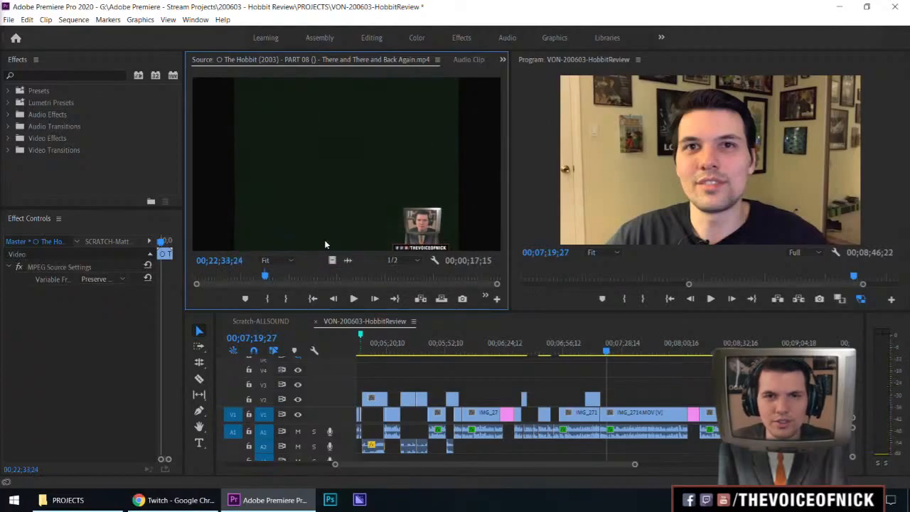
pyautogui.press('o')
# Step: Name the sequence marker at 00;05;05;25 "See if you can add part where we start the game again" and colour it red
pyautogui.click(549, 370)
pyautogui.press('-')
pyautogui.press('-')
pyautogui.press('-')
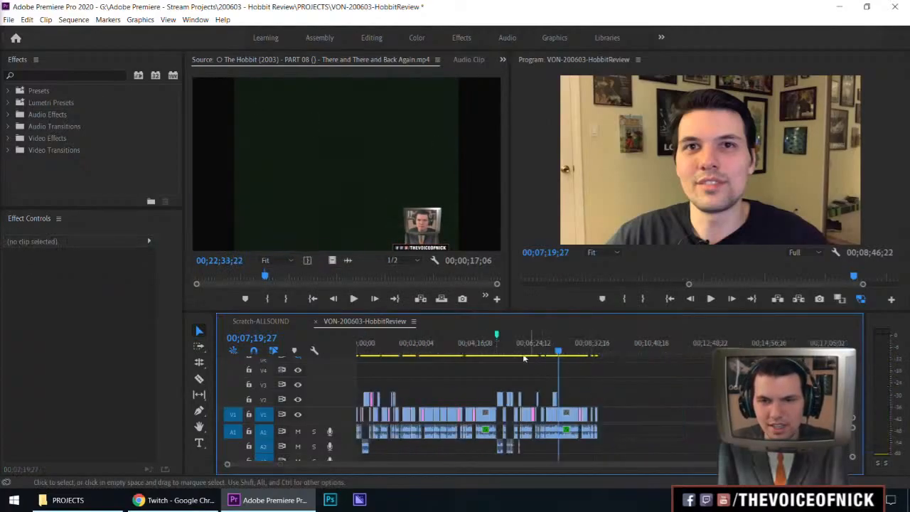
pyautogui.doubleClick(491, 334)
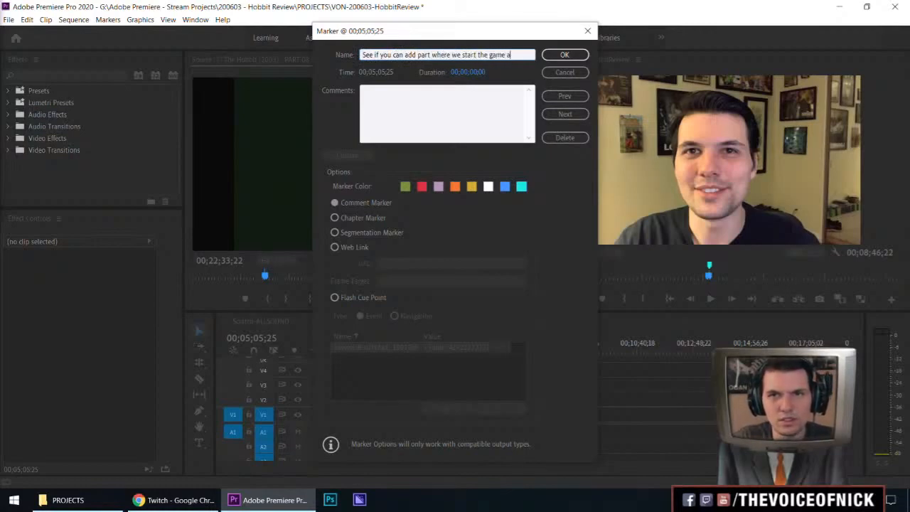
pyautogui.click(425, 185)
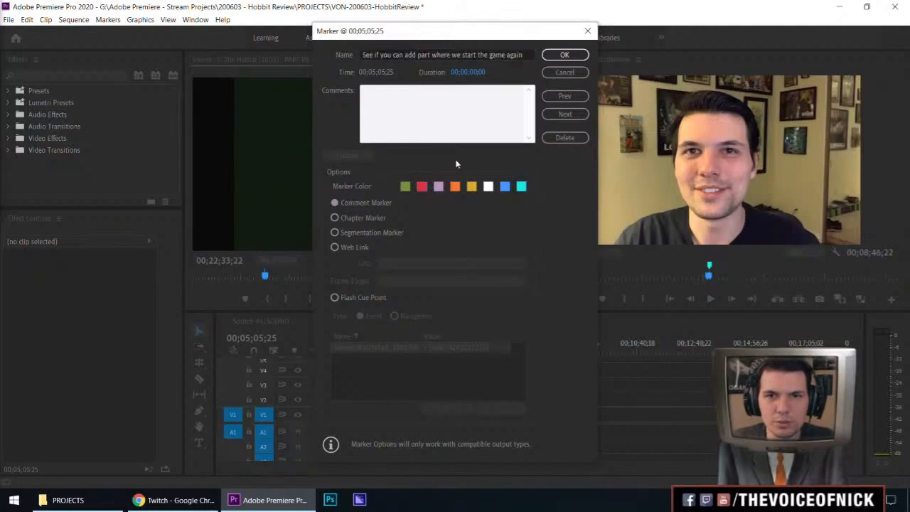
pyautogui.click(563, 56)
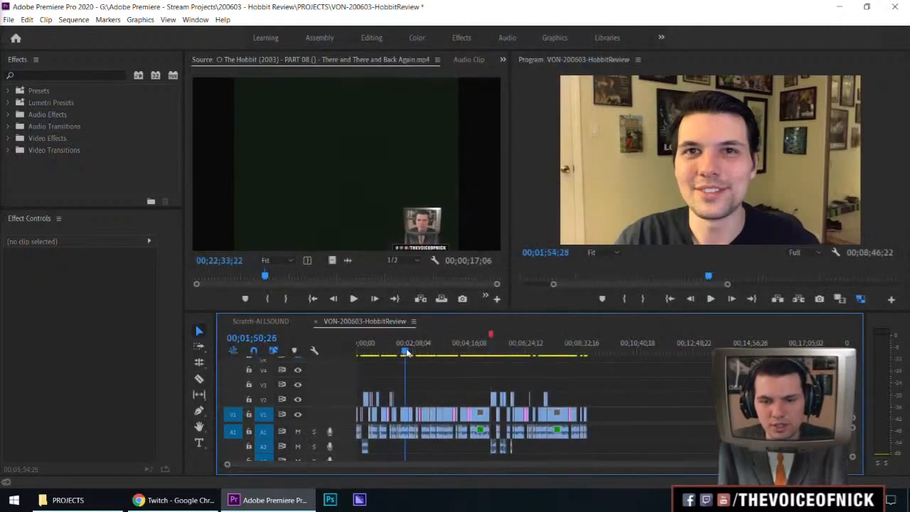
# Step: Review the sequence from about 00;01;34 to 00;01;50, checking the talking head and the empty V1 section before it
pyautogui.press('=')
pyautogui.press('space')
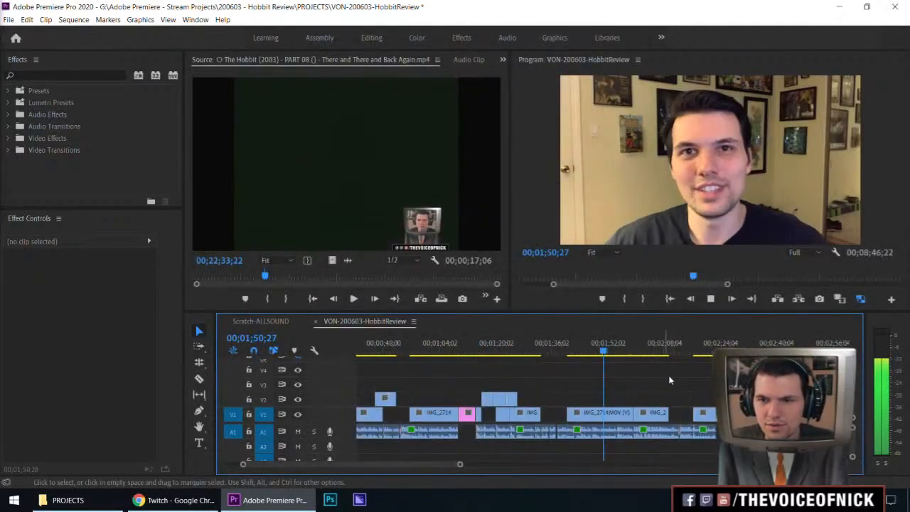
pyautogui.moveTo(647, 391); pyautogui.dragTo(642, 391)
pyautogui.moveTo(603, 352); pyautogui.dragTo(547, 358)
pyautogui.press('-')
pyautogui.press('space')
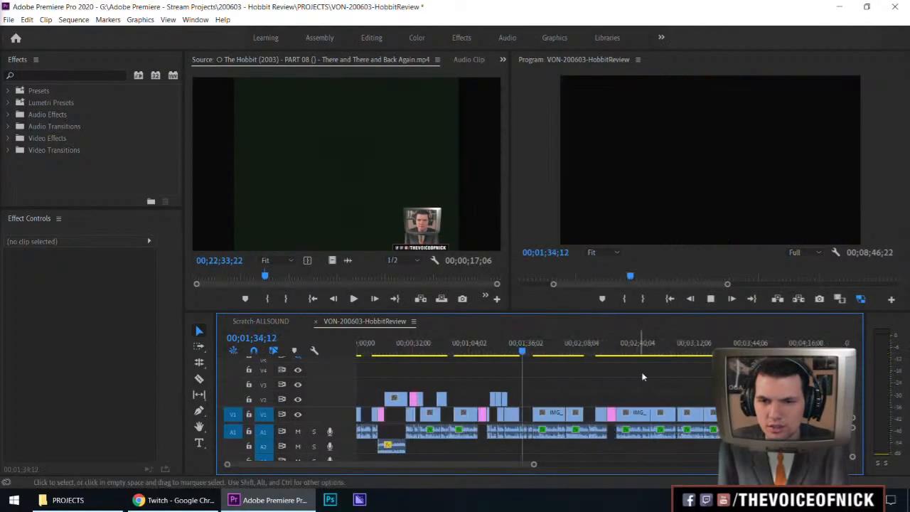
pyautogui.press('=')
pyautogui.press('=')
pyautogui.press('=')
pyautogui.press('=')
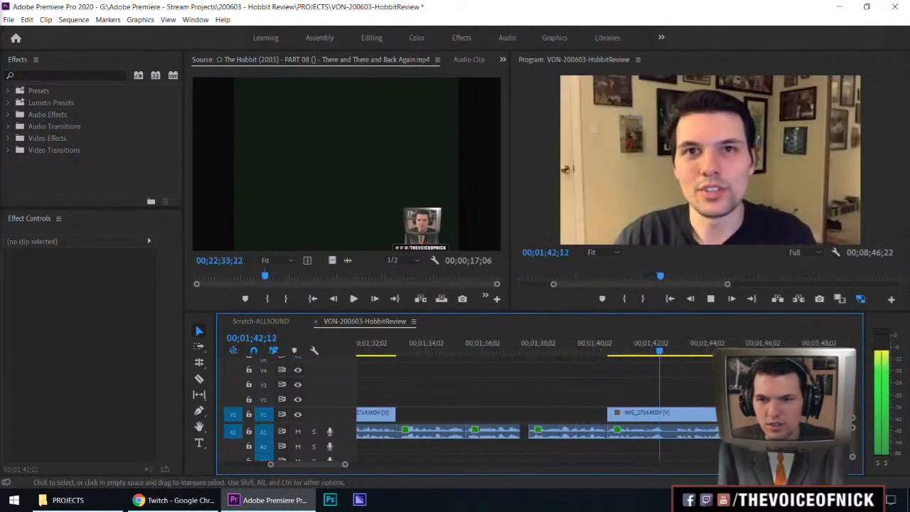
pyautogui.press('-')
pyautogui.press('-')
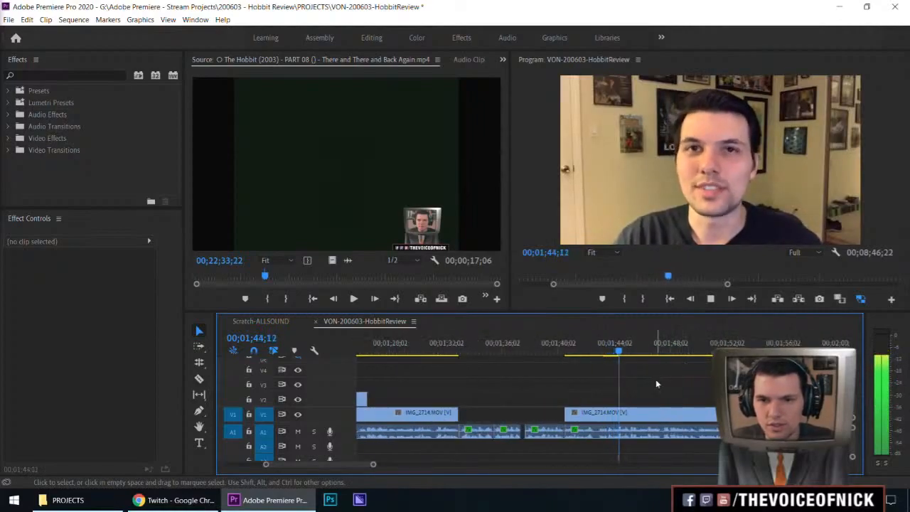
pyautogui.press('-')
pyautogui.press('=')
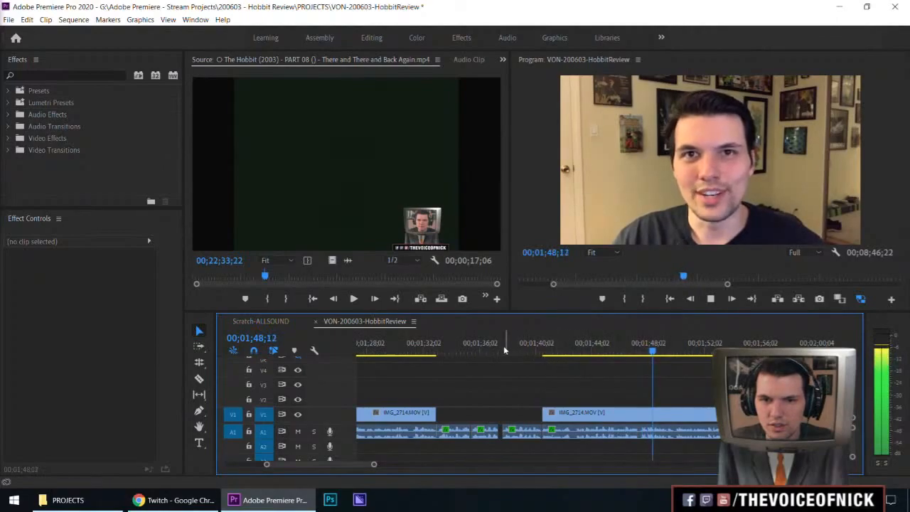
pyautogui.press('-')
pyautogui.press('-')
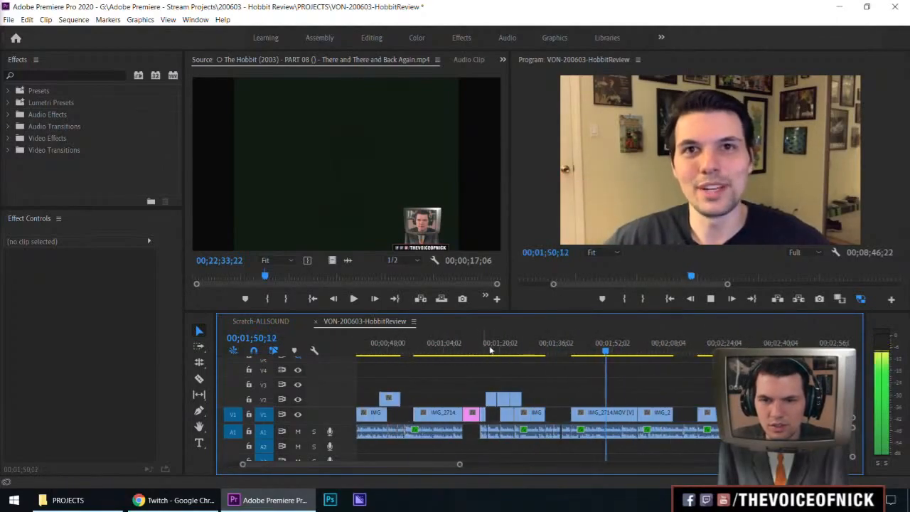
# Step: Replay the sequence from about 00;01;24 to 00;01;48;24 to find where the talking head can be interrupted by footage
pyautogui.click(516, 347)
pyautogui.press('=')
pyautogui.press('=')
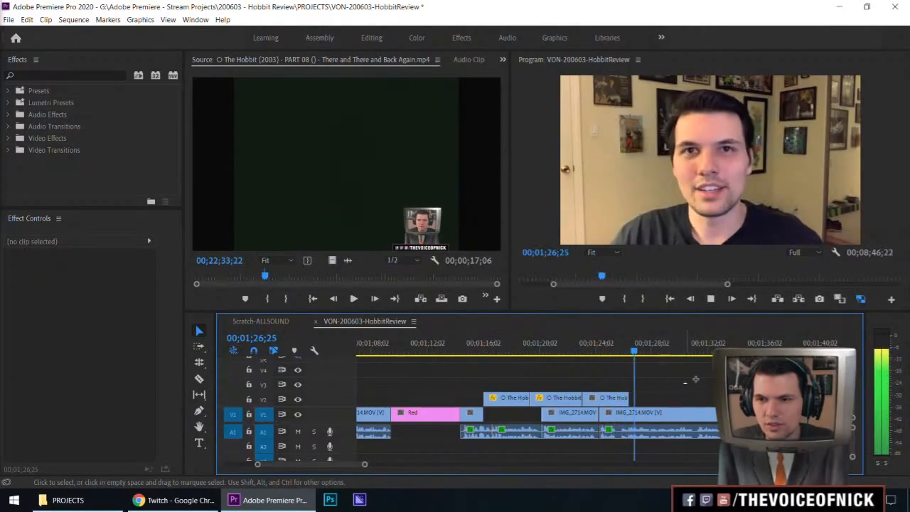
pyautogui.moveTo(704, 378); pyautogui.dragTo(701, 367)
pyautogui.press('-')
pyautogui.press('-')
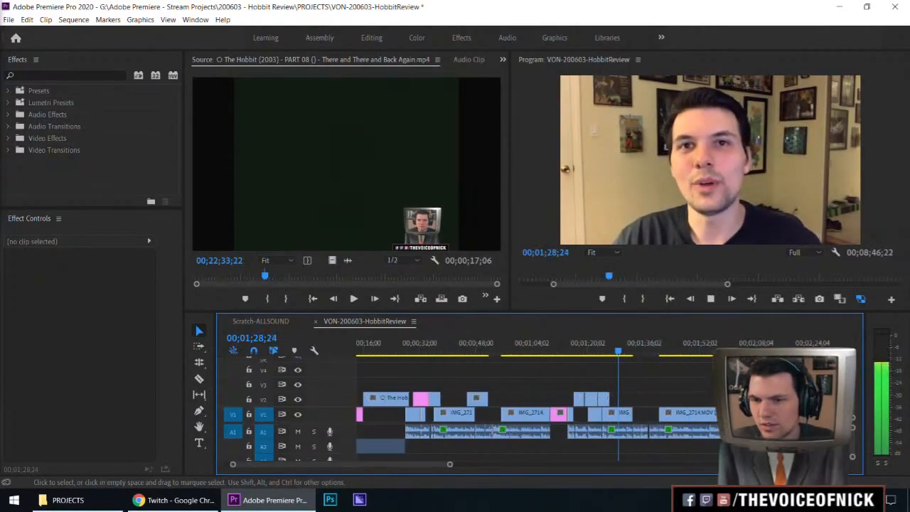
pyautogui.press('=')
pyautogui.press('=')
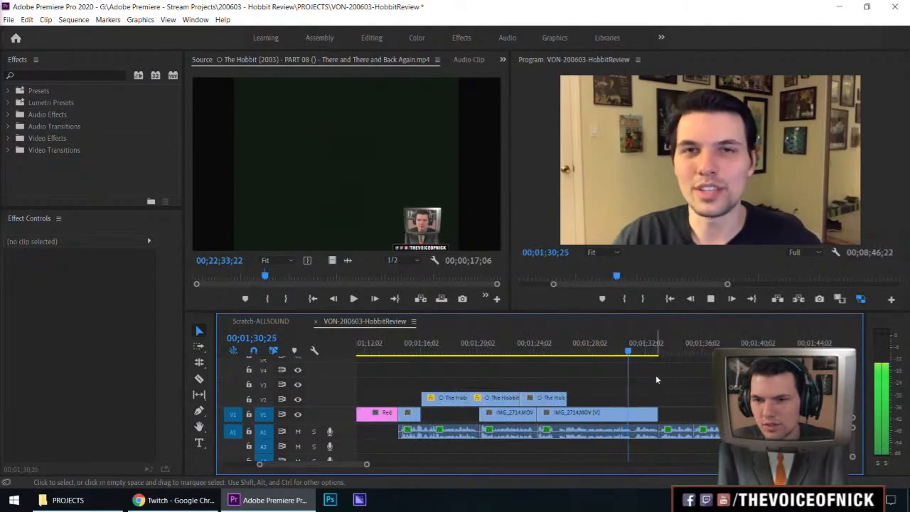
pyautogui.scroll(-2, 643, 377)
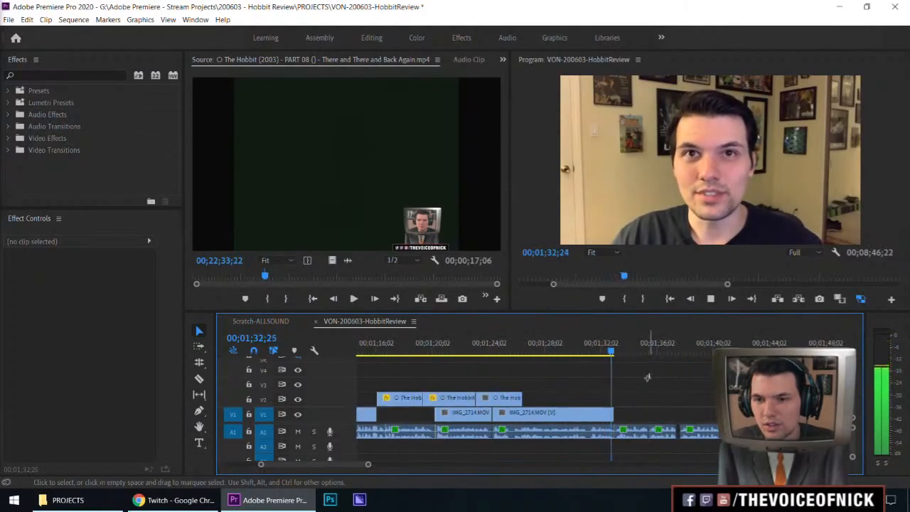
pyautogui.scroll(5, 644, 374)
pyautogui.press('=')
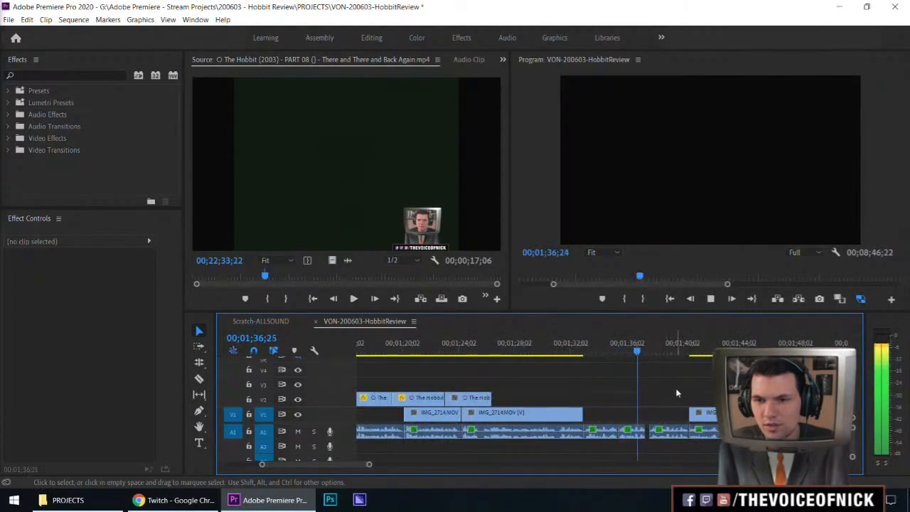
pyautogui.press('-')
pyautogui.press('=')
pyautogui.press('=')
pyautogui.press('-')
pyautogui.press('=')
pyautogui.press('-')
pyautogui.press('-')
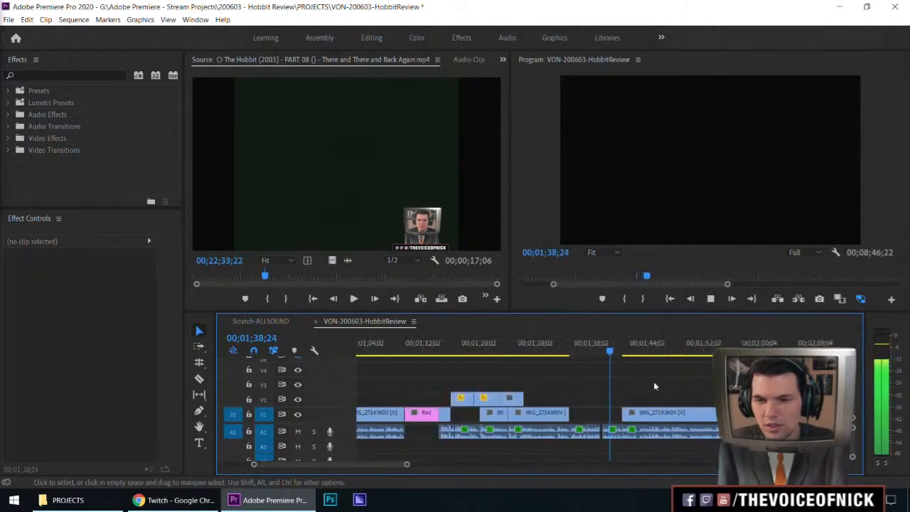
pyautogui.press('=')
pyautogui.press('=')
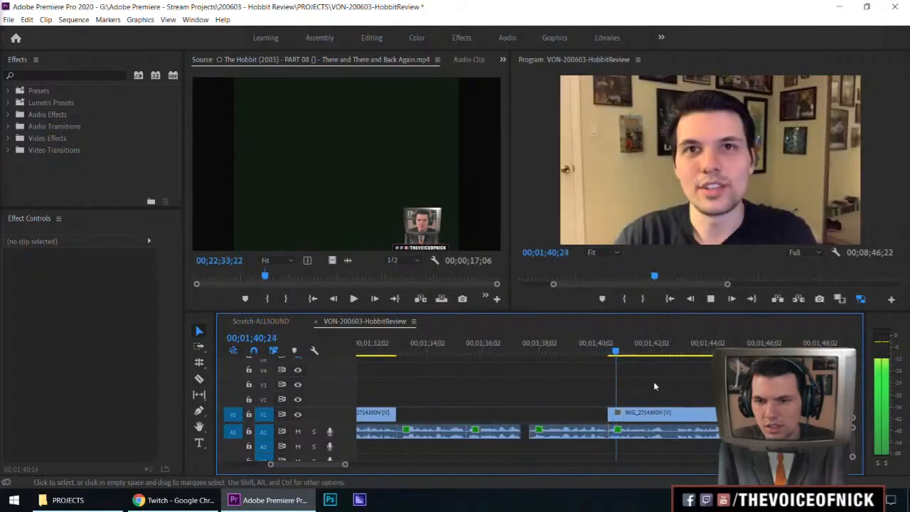
pyautogui.press('-')
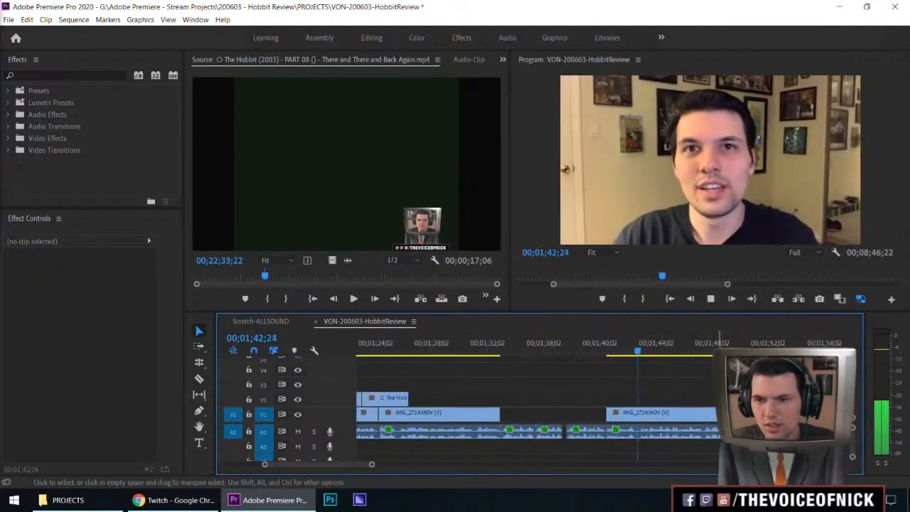
pyautogui.press('=')
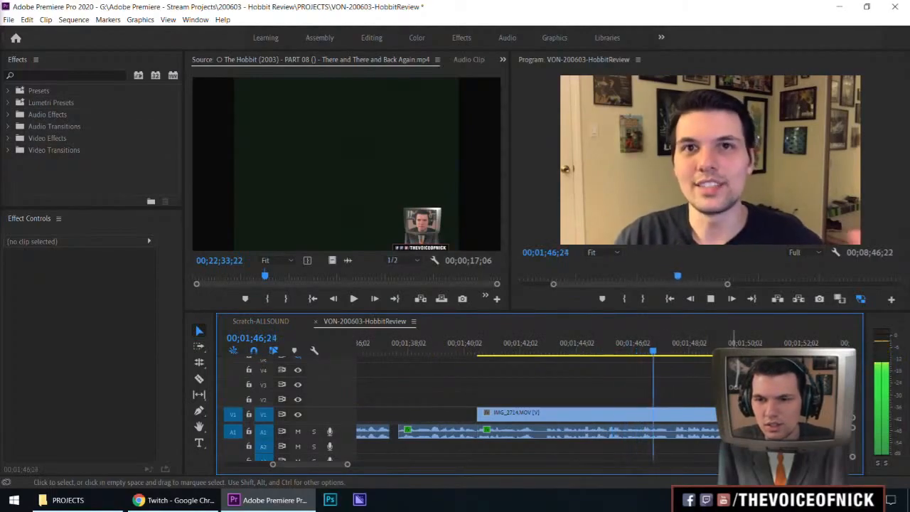
pyautogui.press('-')
pyautogui.press('-')
pyautogui.press('=')
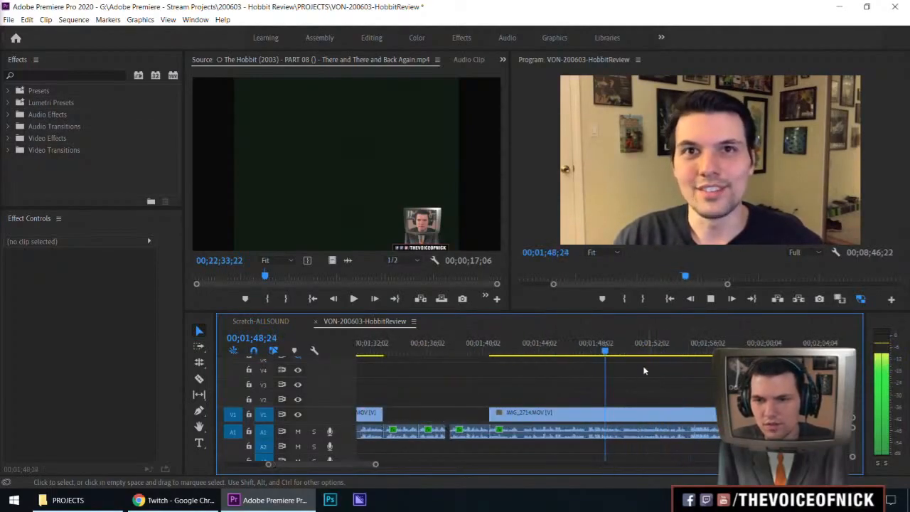
# Step: Replay the talking head from 00;01;43;16, find the pause frame by frame, and split the clip at 00;01;45;25
pyautogui.press('space')
pyautogui.moveTo(555, 345); pyautogui.dragTo(533, 348)
pyautogui.press('=')
pyautogui.press('=')
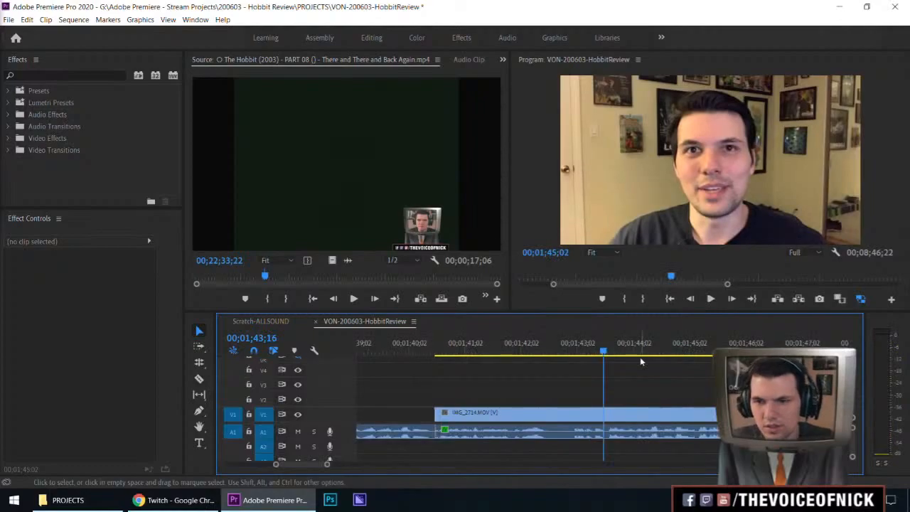
pyautogui.press('space')
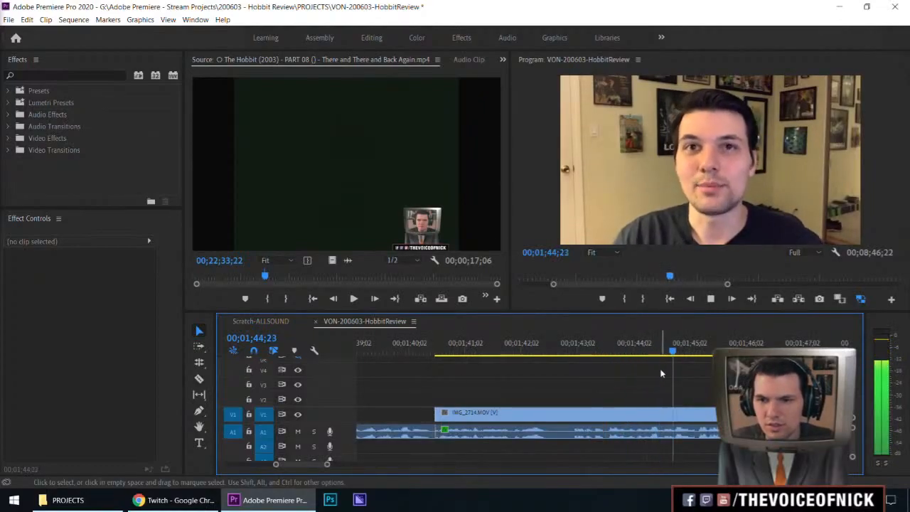
pyautogui.press('space')
pyautogui.press('Right')
pyautogui.press('Right')
pyautogui.press('Right')
pyautogui.press('Right')
pyautogui.press('Right')
pyautogui.press('Right')
pyautogui.press('Right')
pyautogui.press('Right')
pyautogui.press('Right')
pyautogui.press('Right')
pyautogui.press('Right')
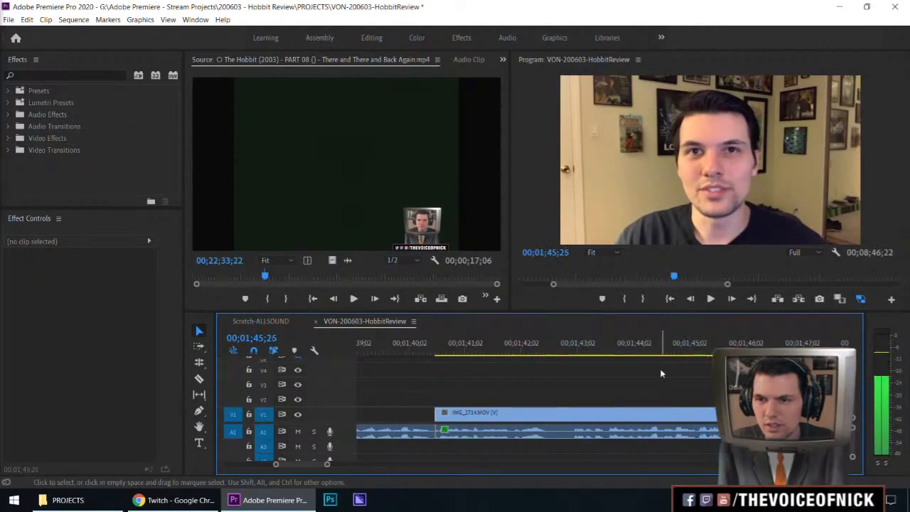
pyautogui.press('c')
pyautogui.click(733, 414)
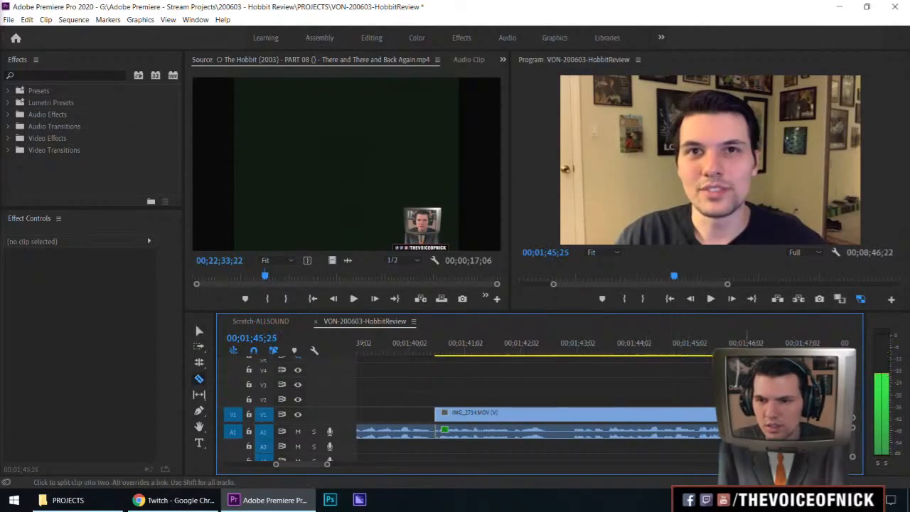
# Step: Move all clips after the 00;01;45;25 cut later, opening a gap of about nine seconds behind the talking head
pyautogui.press('a')
pyautogui.moveTo(740, 414); pyautogui.dragTo(820, 414)
pyautogui.press('v')
pyautogui.click(789, 384)
pyautogui.moveTo(732, 345); pyautogui.dragTo(709, 344)
pyautogui.press('space')
pyautogui.press('space')
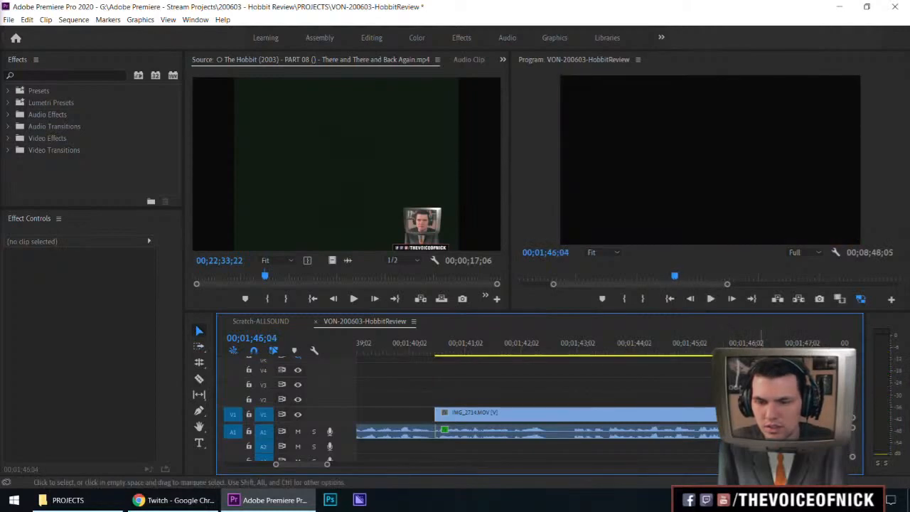
pyautogui.press('-')
pyautogui.press('a')
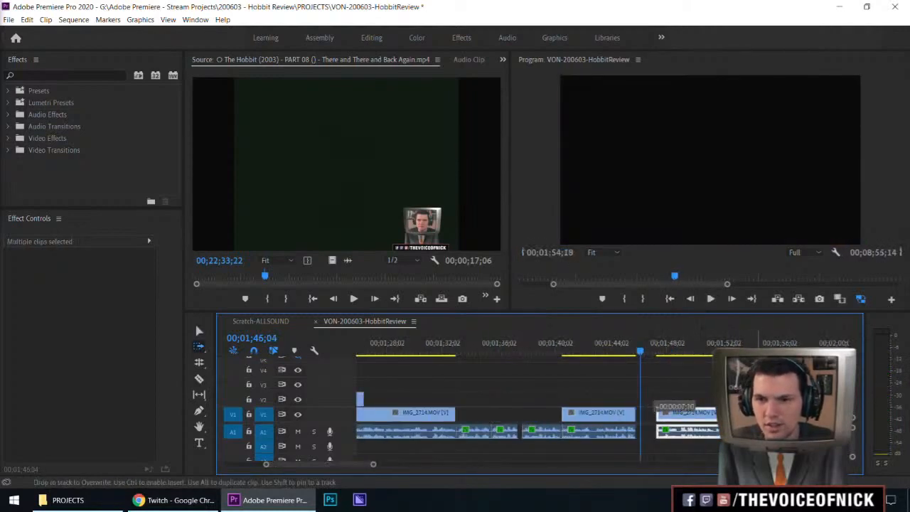
pyautogui.moveTo(468, 245); pyautogui.dragTo(385, 213)
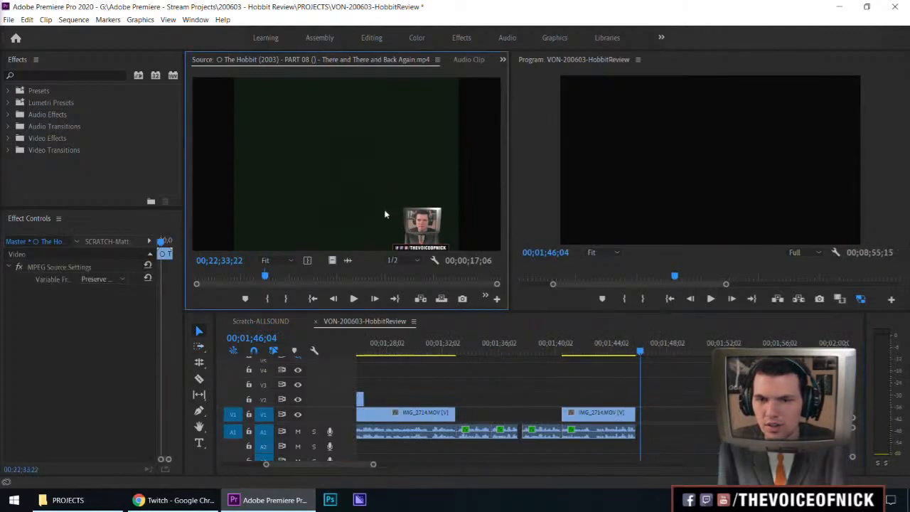
# Step: Move all clips after the 00;01;46;04 gap about 36 seconds later to widen the opening behind the talking head
pyautogui.click(664, 392)
pyautogui.press('-')
pyautogui.press('-')
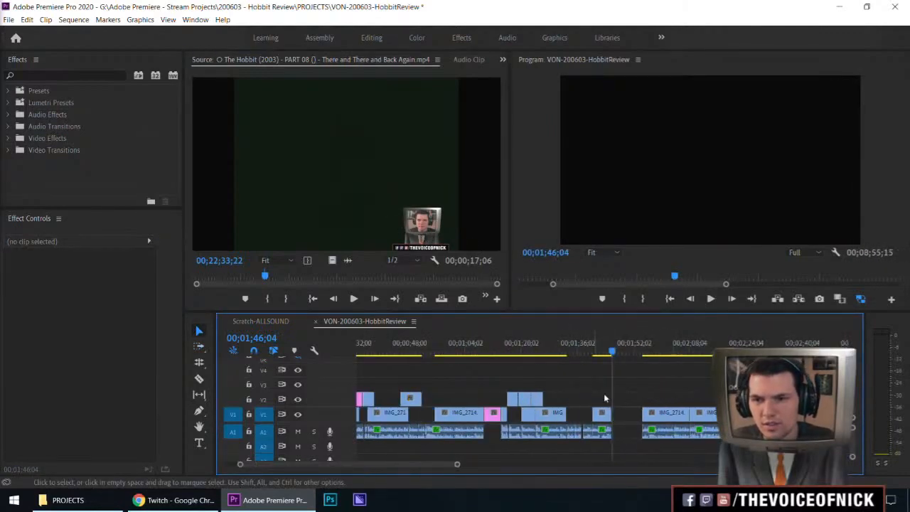
pyautogui.press('a')
pyautogui.moveTo(620, 398); pyautogui.dragTo(748, 395)
pyautogui.press('v')
# Step: Place the marked 17;06 cutscene excerpt with its audio in the gap, on V2 directly after the talking head
pyautogui.moveTo(469, 205); pyautogui.dragTo(617, 405)
pyautogui.press('=')
pyautogui.press('=')
pyautogui.press('=')
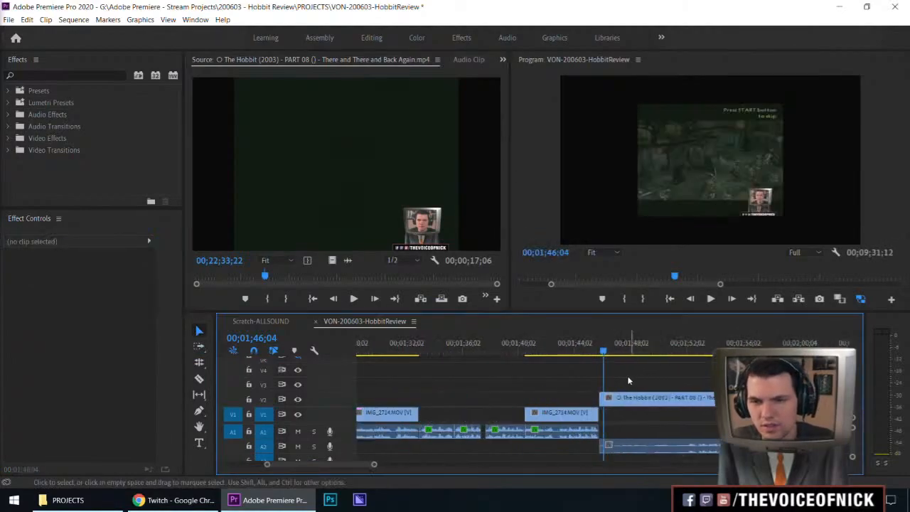
# Step: Play the placed cutscene from 00;01;46;04 to about 00;01;50, checking how it opens, and return to 00;01;46;08
pyautogui.press('space')
pyautogui.press('-')
pyautogui.press('-')
pyautogui.press('-')
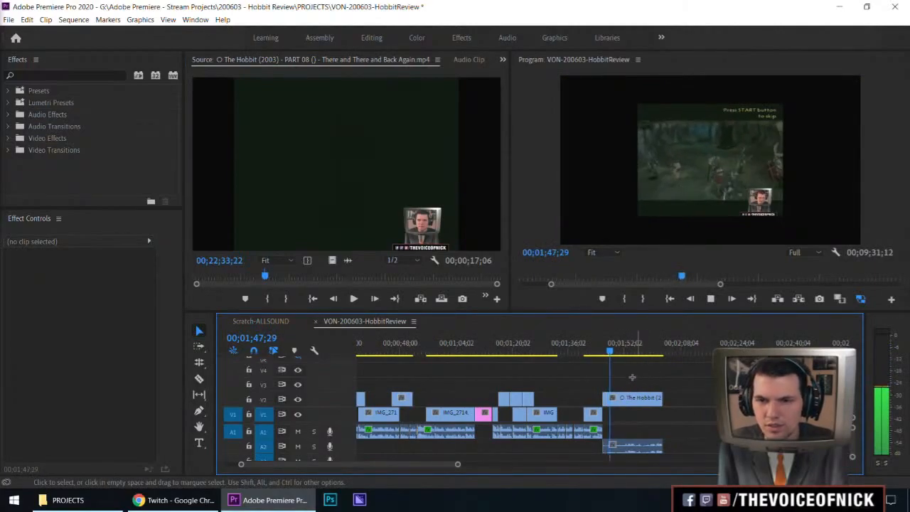
pyautogui.press('=')
pyautogui.press('=')
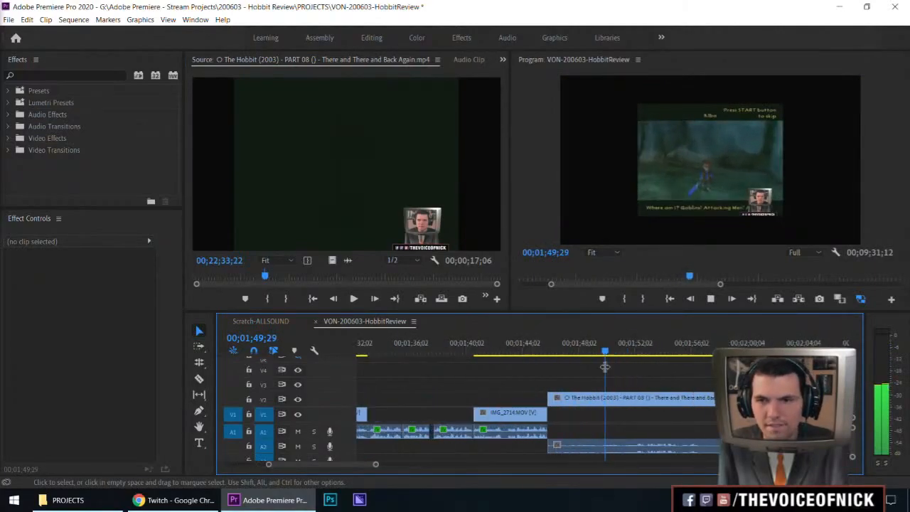
pyautogui.click(558, 351)
pyautogui.moveTo(558, 352); pyautogui.dragTo(554, 351)
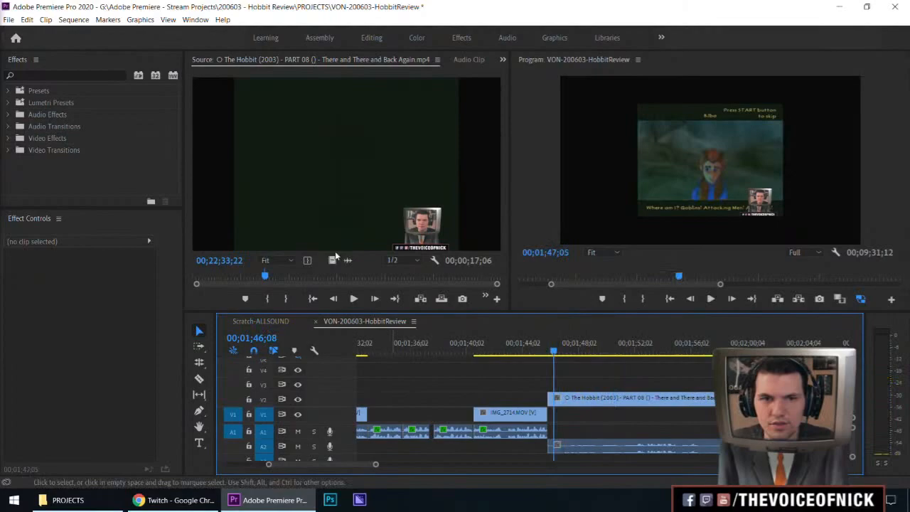
# Step: Mark a 12-second source excerpt from "Here he is, Bilbo Baggins" through the Gandalf shot and lay its video on V3 above the talking head
pyautogui.click(261, 278)
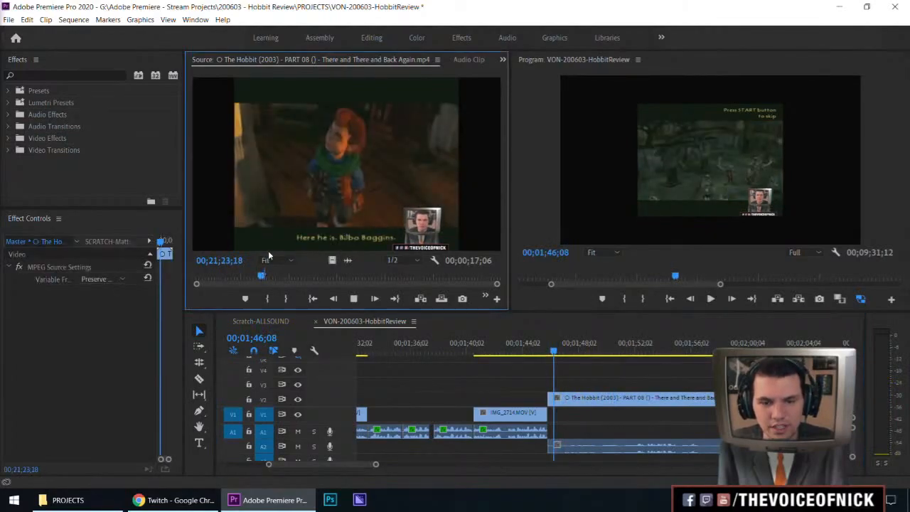
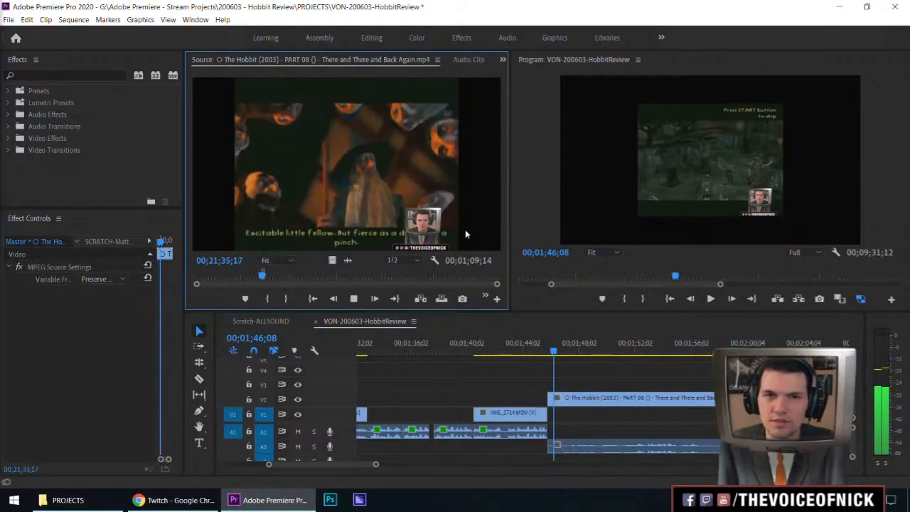
pyautogui.press('o')
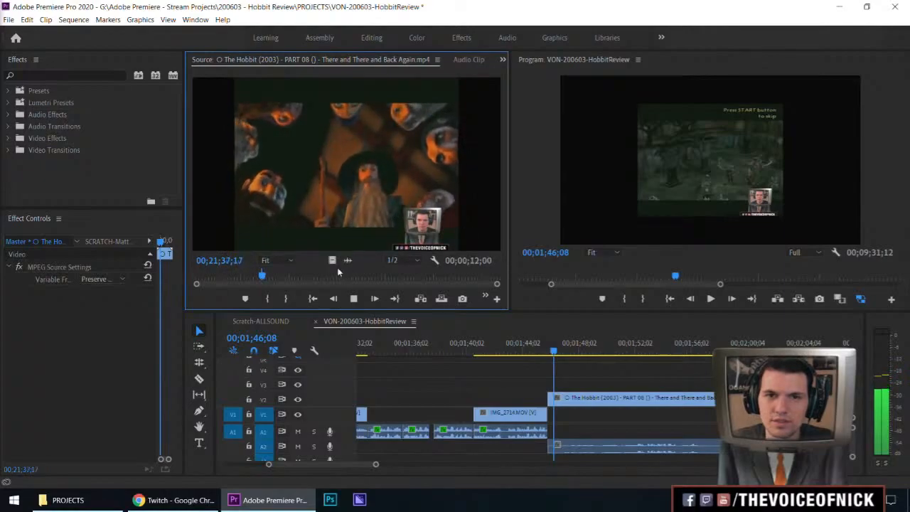
pyautogui.press('space')
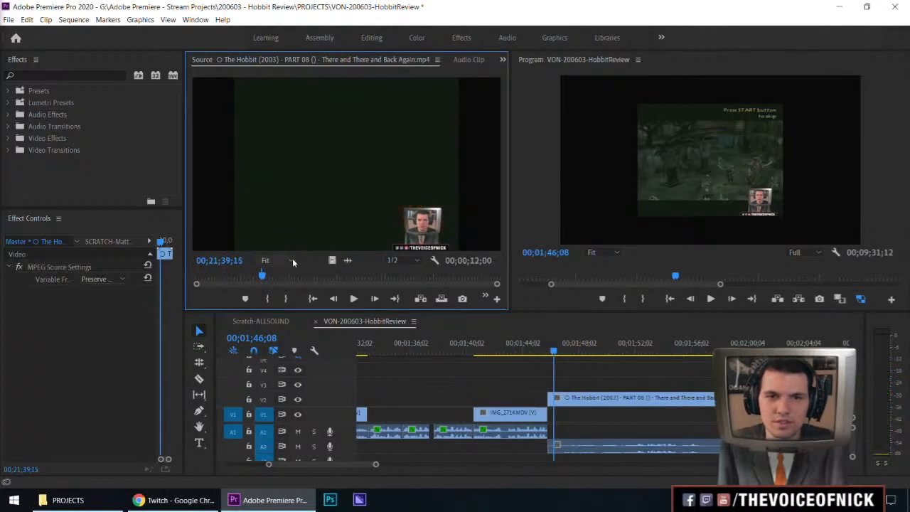
pyautogui.moveTo(325, 258); pyautogui.dragTo(519, 371)
# Step: Shorten the Bilbo excerpt to about 2.5 seconds, place it on V2 against the goblin cutscene, and play across the join
pyautogui.click(495, 360)
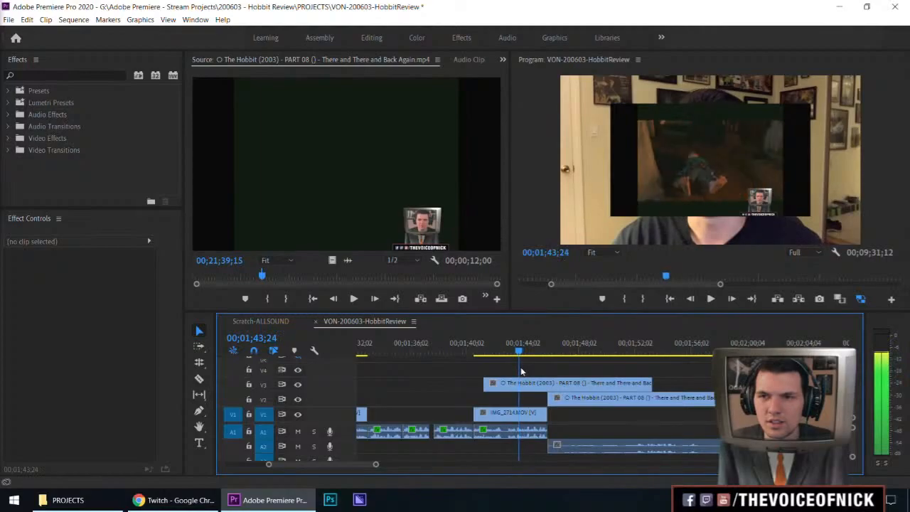
pyautogui.moveTo(653, 383); pyautogui.dragTo(533, 396)
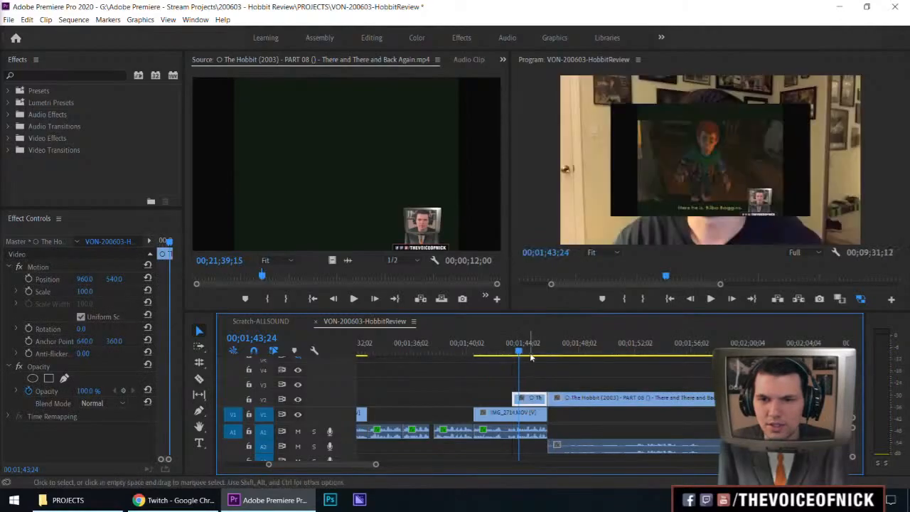
pyautogui.click(566, 370)
pyautogui.press('space')
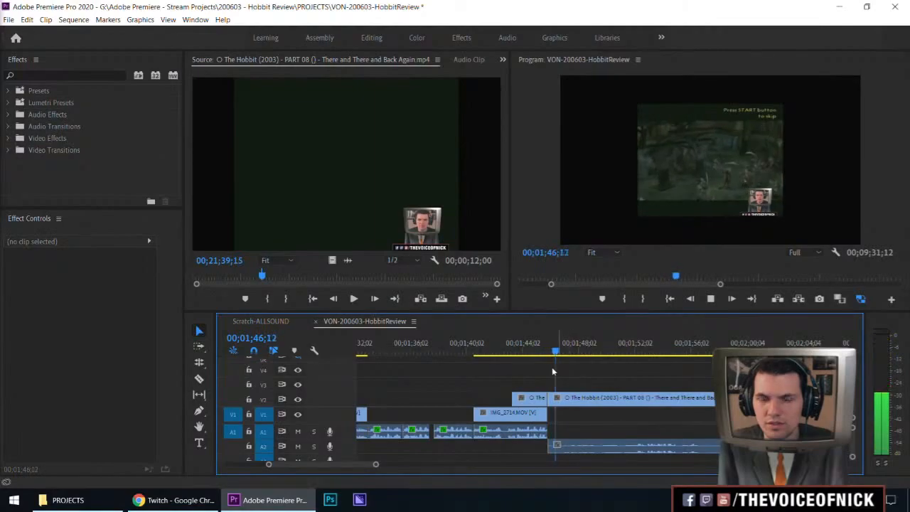
pyautogui.press('-')
pyautogui.press('-')
pyautogui.press('=')
pyautogui.press('=')
pyautogui.press('space')
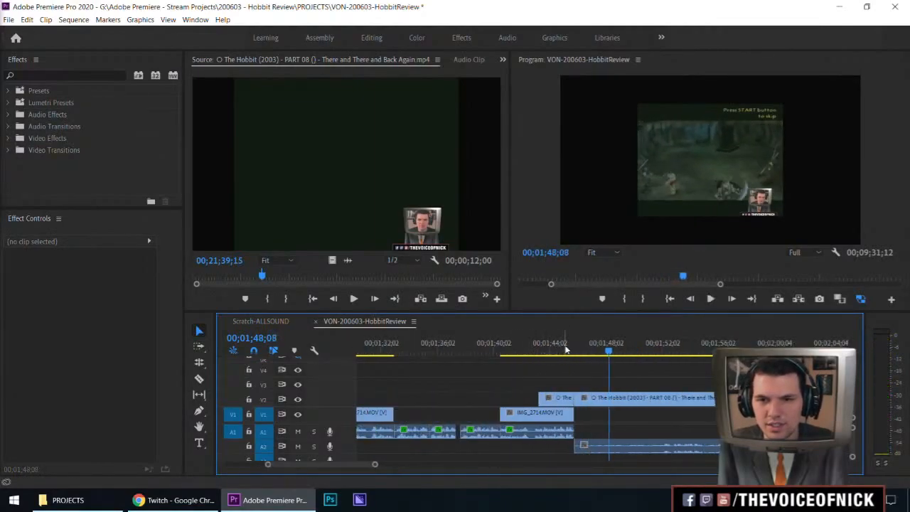
# Step: Move the short Bilbo excerpt earlier on V2 so it ends where the talking head starts, at about 00;01;40
pyautogui.click(554, 348)
pyautogui.moveTo(556, 402); pyautogui.dragTo(482, 399)
pyautogui.click(496, 349)
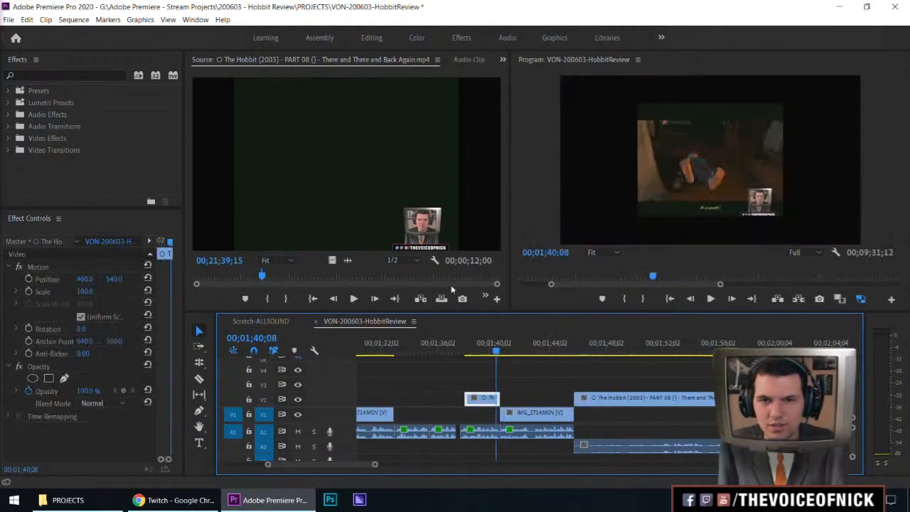
# Step: Mark a 2;25 source excerpt of Gandalf's "Excitable little fellow" line and place its video on V2 directly after the Bilbo clip
pyautogui.click(304, 232)
pyautogui.press('space')
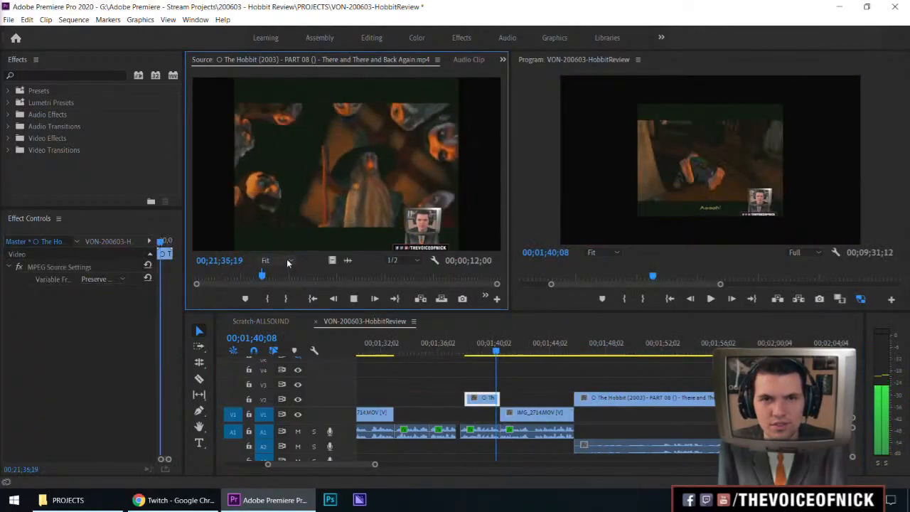
pyautogui.press('space')
pyautogui.click(262, 278)
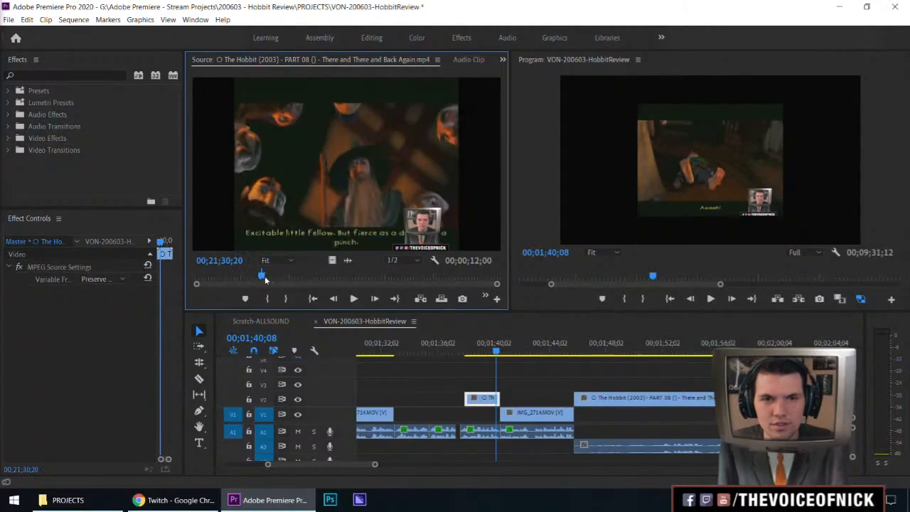
pyautogui.moveTo(261, 276); pyautogui.dragTo(261, 277)
pyautogui.press('space')
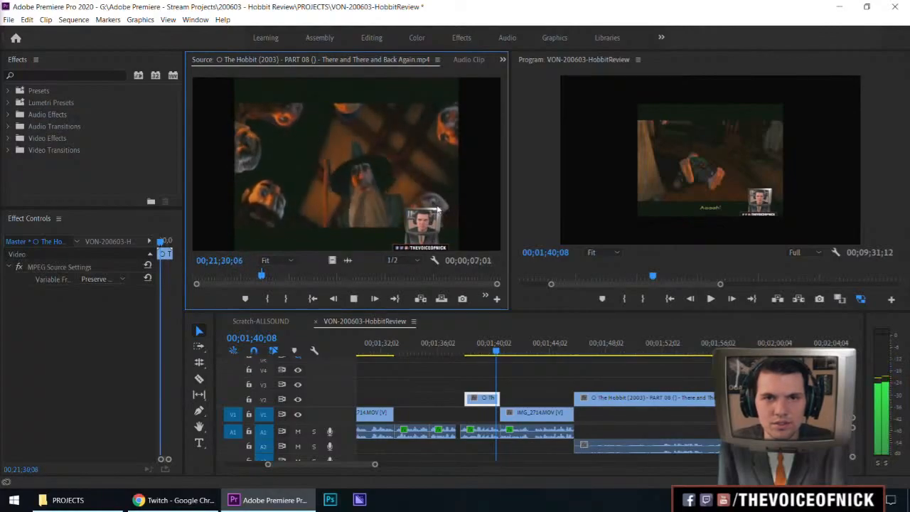
pyautogui.press('space')
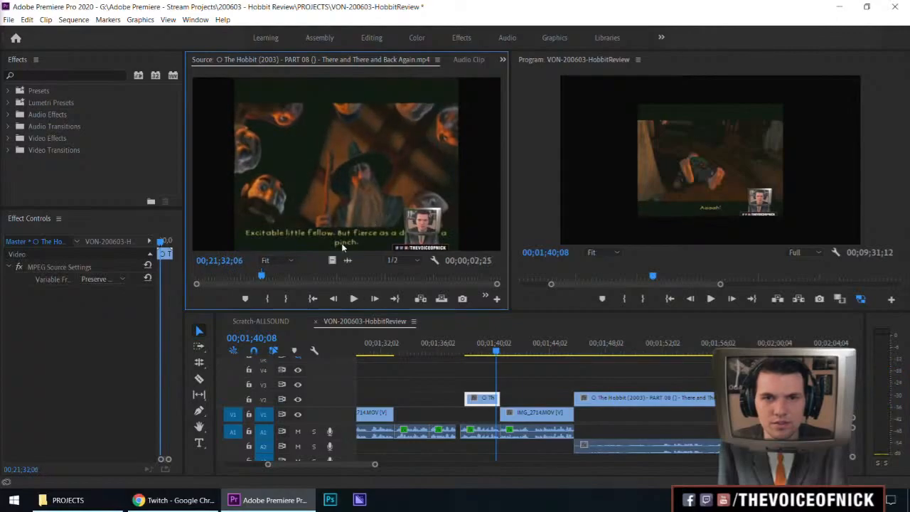
pyautogui.moveTo(501, 319); pyautogui.dragTo(521, 397)
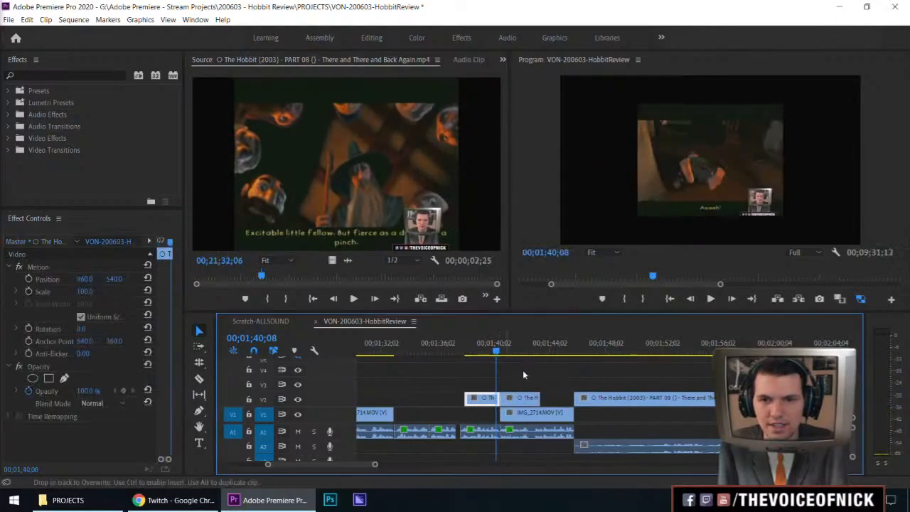
# Step: Mark a 1;13 source excerpt of Bilbo's face fading out and place its video on V2 directly after the Gandalf clip
pyautogui.click(340, 232)
pyautogui.press('space')
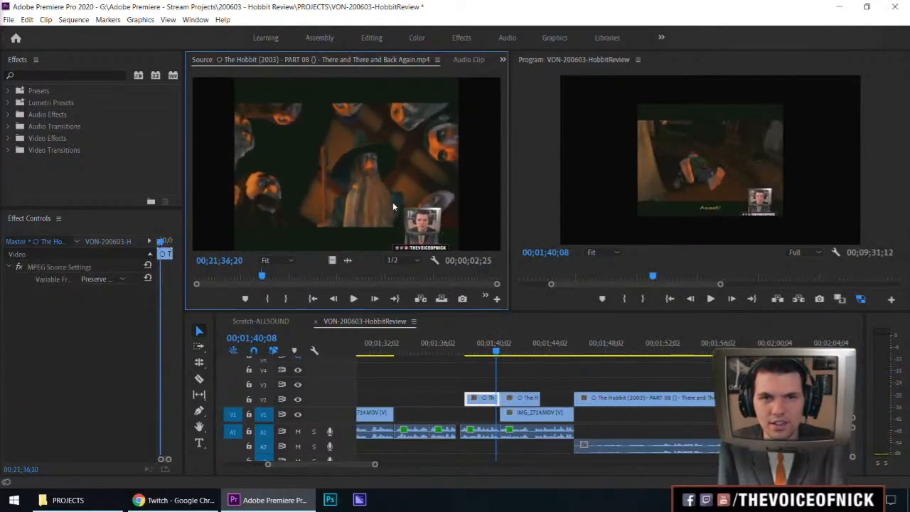
pyautogui.press('i')
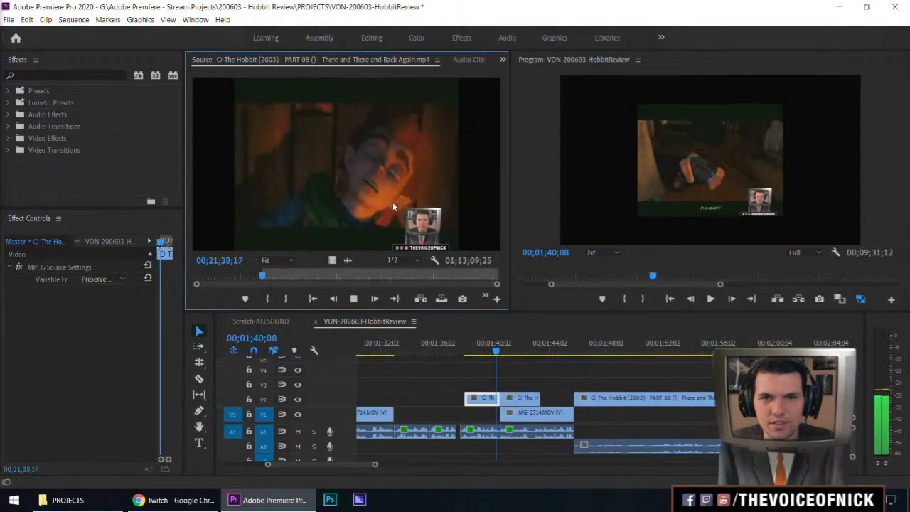
pyautogui.press('space')
pyautogui.press('o')
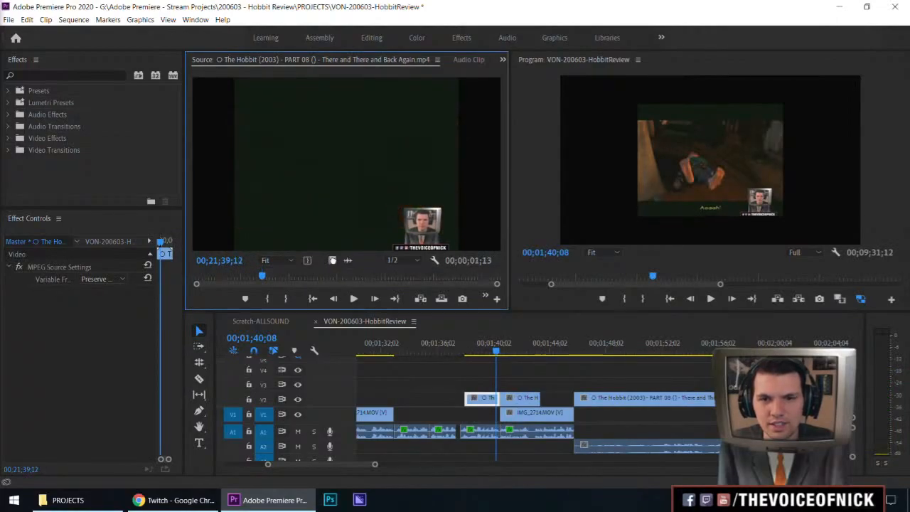
pyautogui.moveTo(392, 202); pyautogui.dragTo(543, 388)
# Step: Replay the three short V2 excerpts from about 00;01;38 and shift them together about one second later, against the goblin cutscene
pyautogui.press('space')
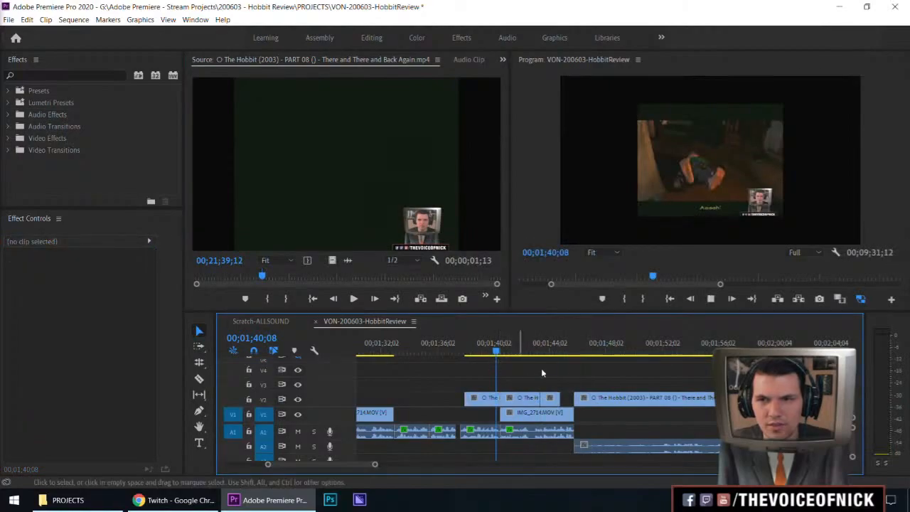
pyautogui.click(465, 353)
pyautogui.press('space')
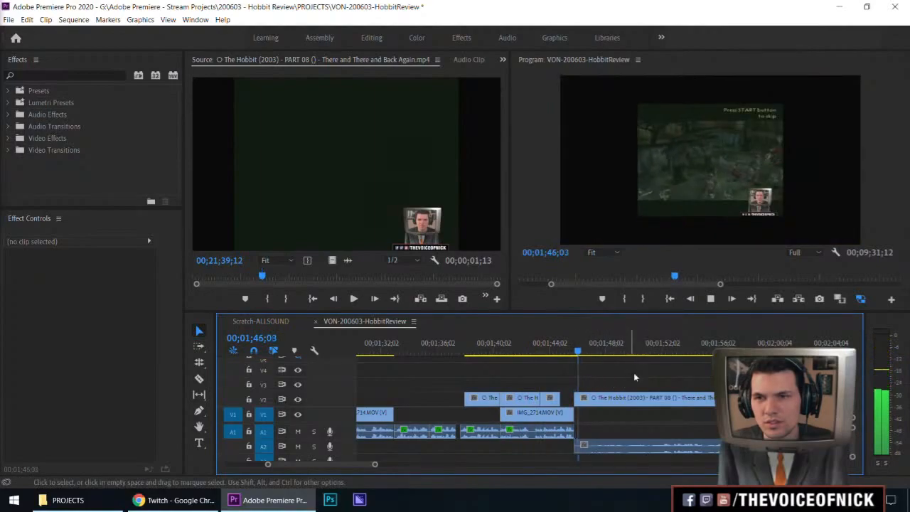
pyautogui.press('space')
pyautogui.moveTo(566, 380); pyautogui.dragTo(496, 403)
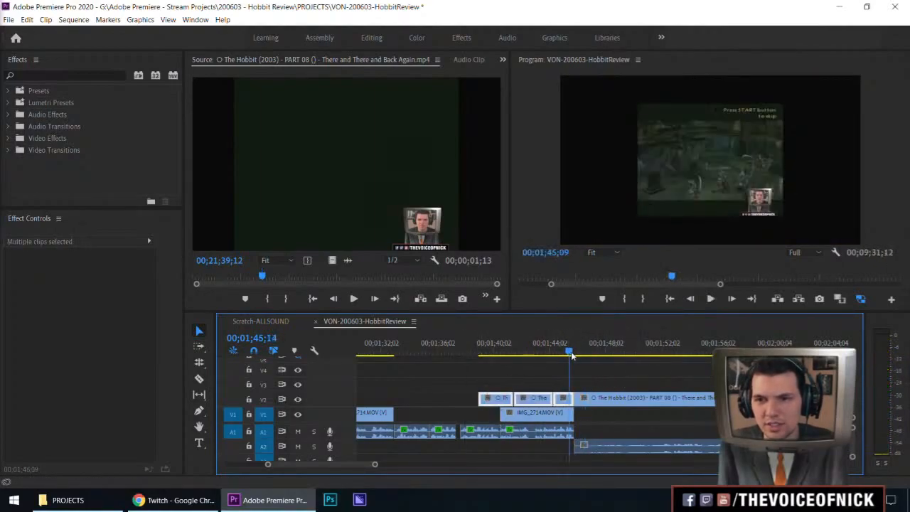
pyautogui.click(590, 380)
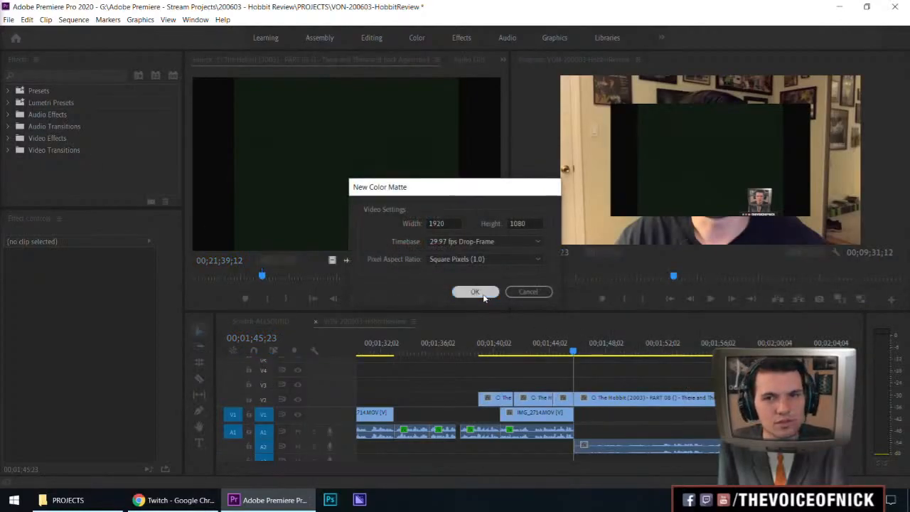
# Step: Create a 1920 x 1080 color matte named GAME BLACK, using the dark green 0D120C sampled from the game footage
pyautogui.click(475, 292)
pyautogui.click(573, 325)
pyautogui.click(722, 176)
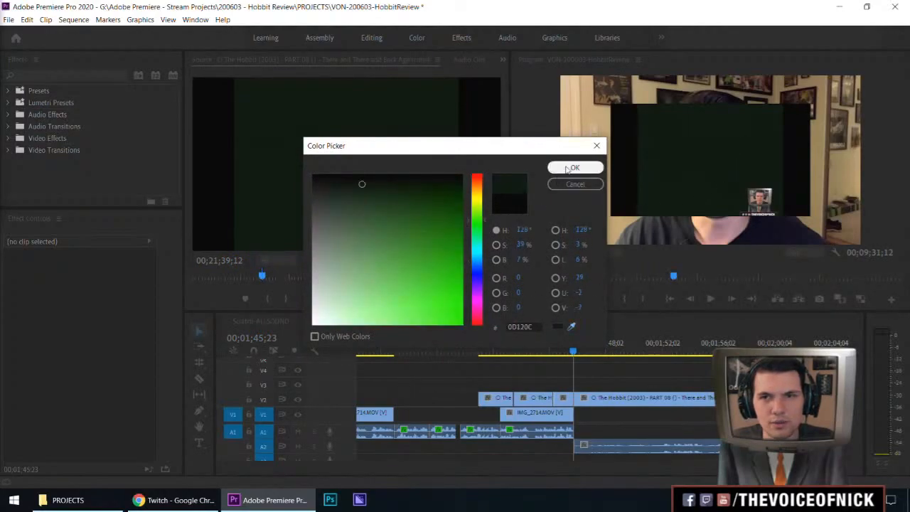
pyautogui.click(567, 168)
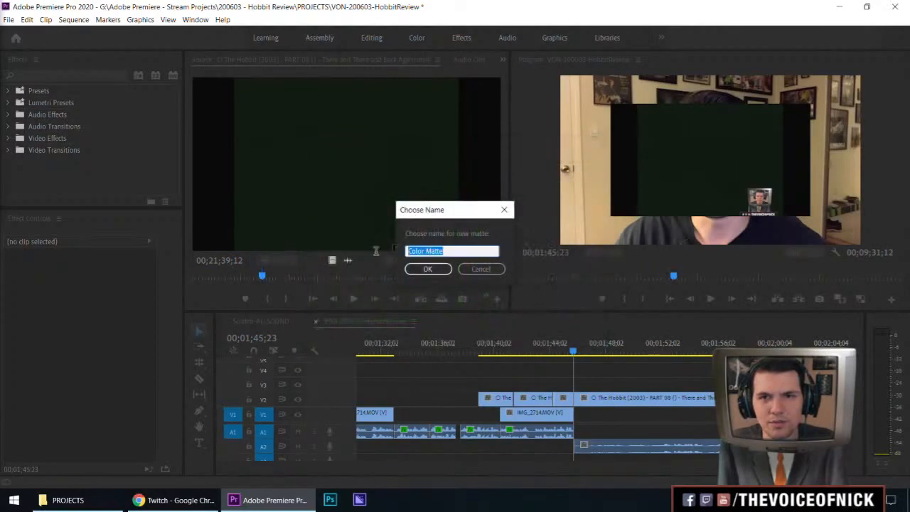
pyautogui.write('FADE')
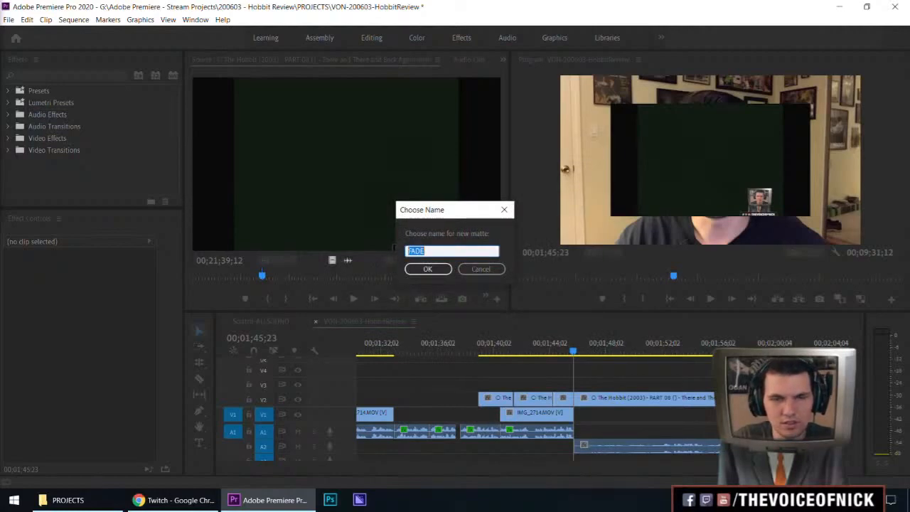
pyautogui.write(' BLACK')
pyautogui.press('Return')
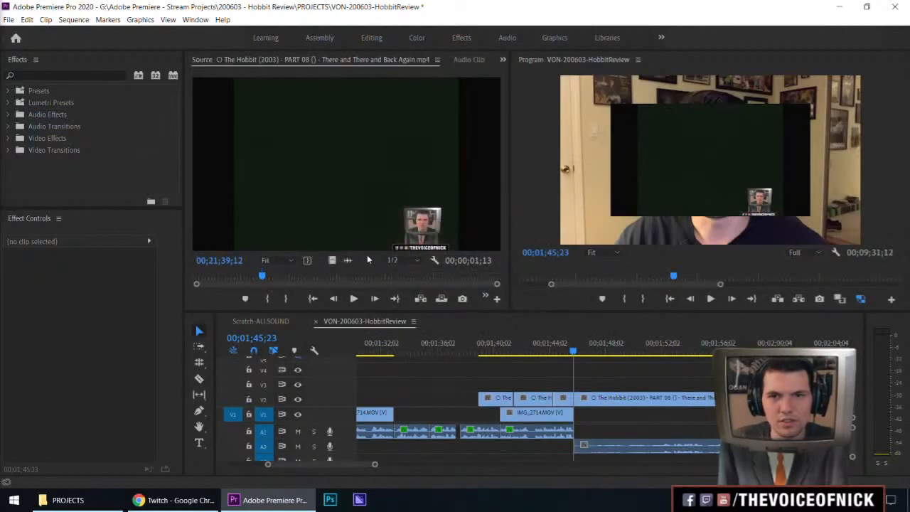
# Step: Place the GAME BLACK matte on V3 above the goblin cutscene, with its start aligned to the cutscene's first frame
pyautogui.moveTo(407, 292); pyautogui.dragTo(582, 387)
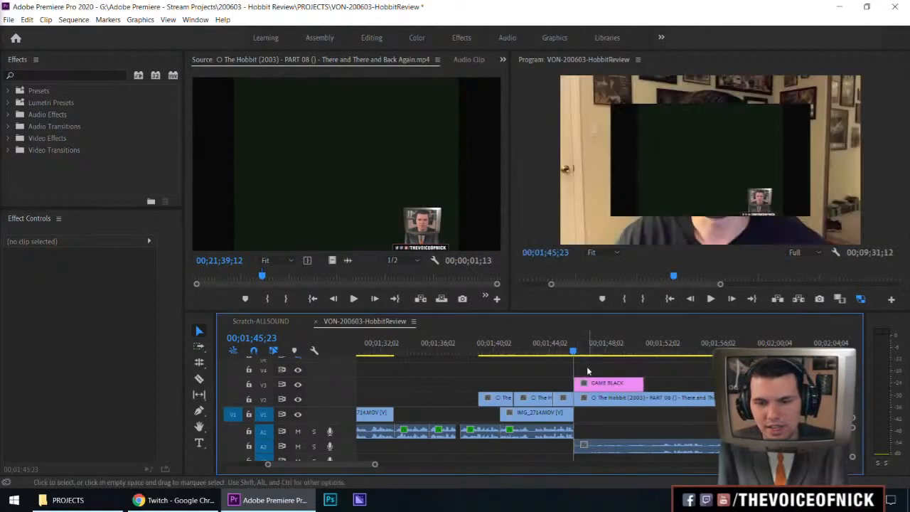
pyautogui.press('=')
pyautogui.press('=')
pyautogui.press('=')
pyautogui.moveTo(610, 350); pyautogui.dragTo(612, 351)
pyautogui.moveTo(611, 383); pyautogui.dragTo(512, 382)
pyautogui.moveTo(592, 385); pyautogui.dragTo(612, 384)
# Step: Mark the range 00;01;45;03 to 00;01;45;24 over the fading Bilbo shot and extend the matte's start back to 00;01;45;03
pyautogui.moveTo(610, 352); pyautogui.dragTo(524, 353)
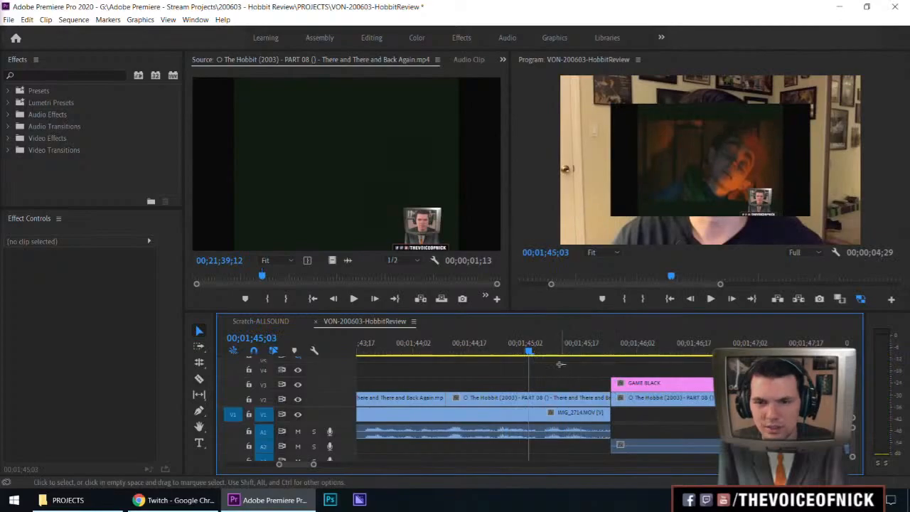
pyautogui.press('i')
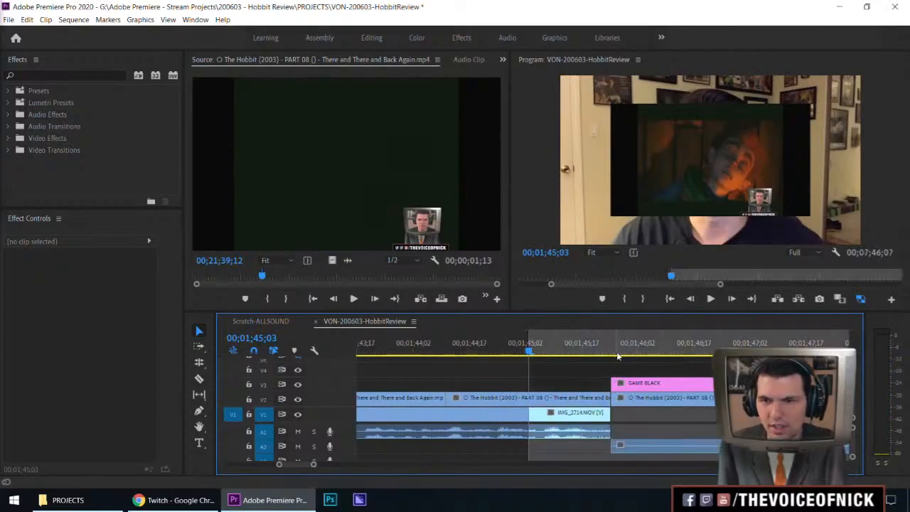
pyautogui.press('Down')
pyautogui.press('o')
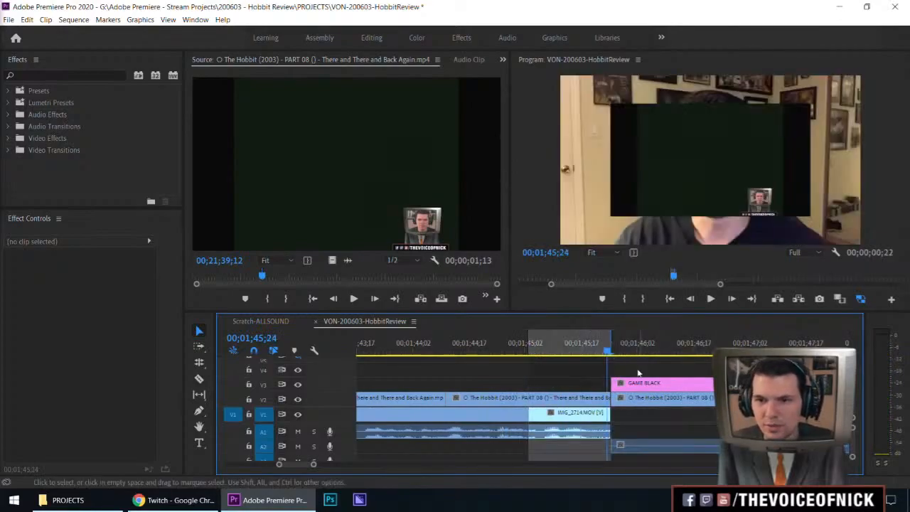
pyautogui.moveTo(611, 383); pyautogui.dragTo(528, 383)
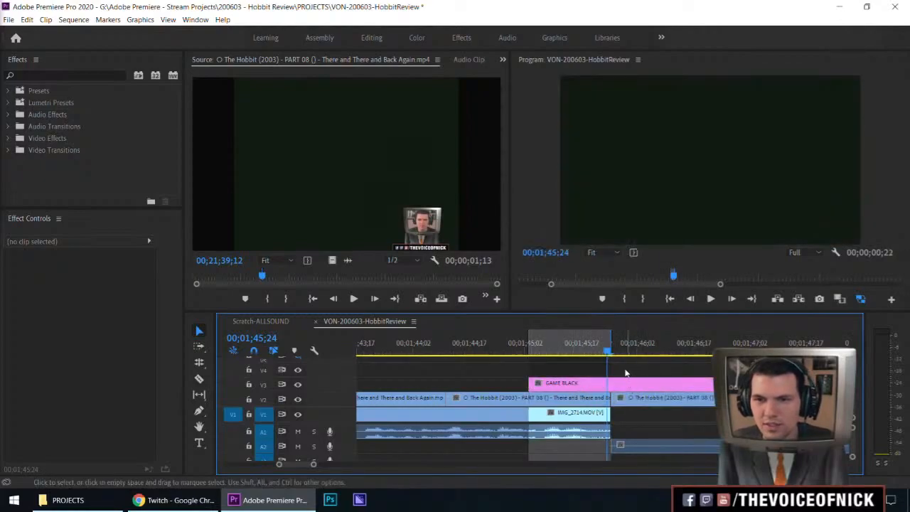
# Step: Mark the GAME BLACK matte at 00;01;45;25 and trim its end to 22 frames past that point, at 00;01;46;17
pyautogui.press('Right')
pyautogui.click(644, 386)
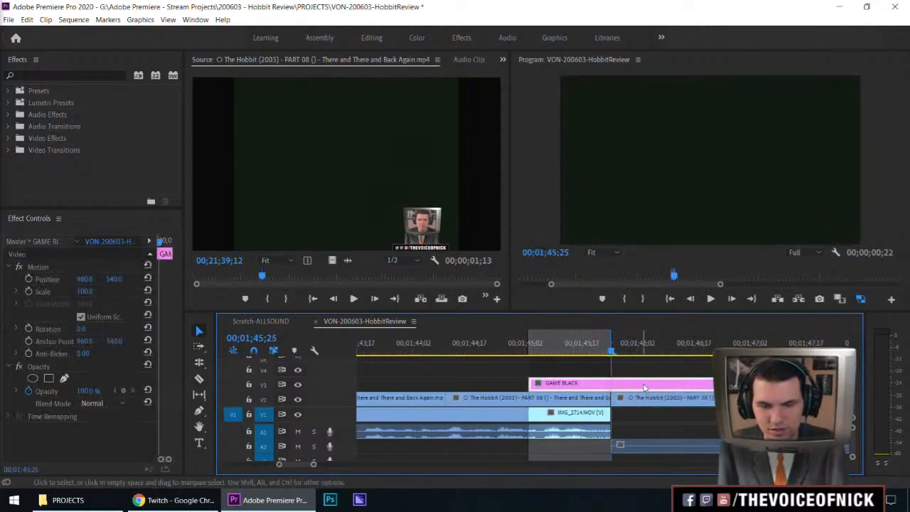
pyautogui.press('m')
pyautogui.click(649, 369)
pyautogui.write('+22')
pyautogui.press('Return')
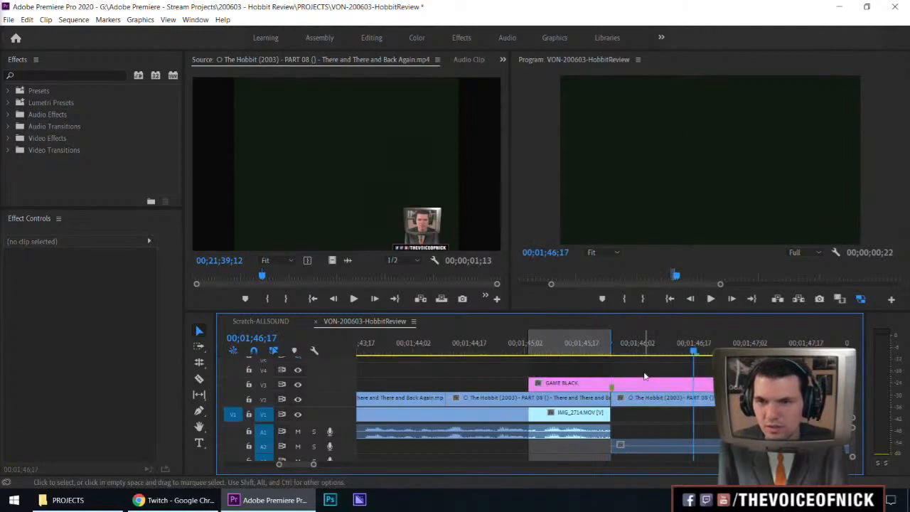
pyautogui.press('w')
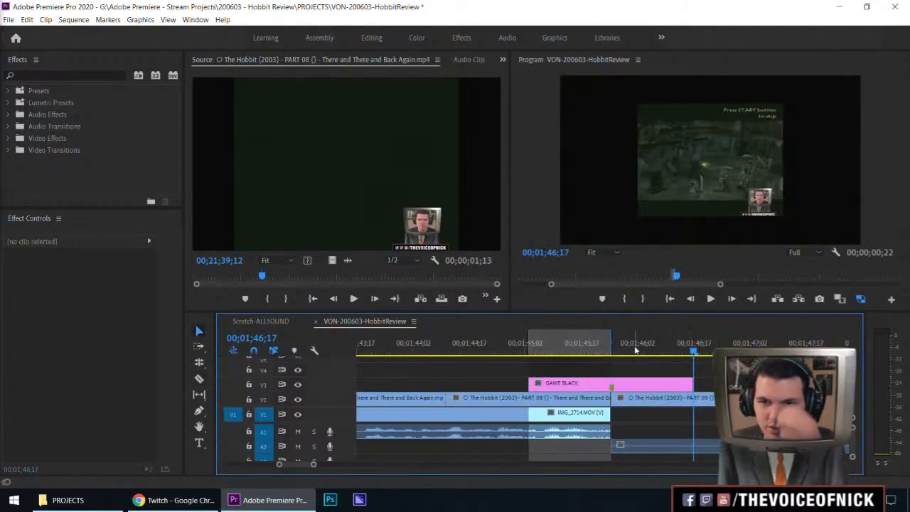
# Step: Clear all sequence markers and remove the In and Out points around the matte
pyautogui.click(612, 348)
pyautogui.rightClick(590, 345)
pyautogui.click(634, 270)
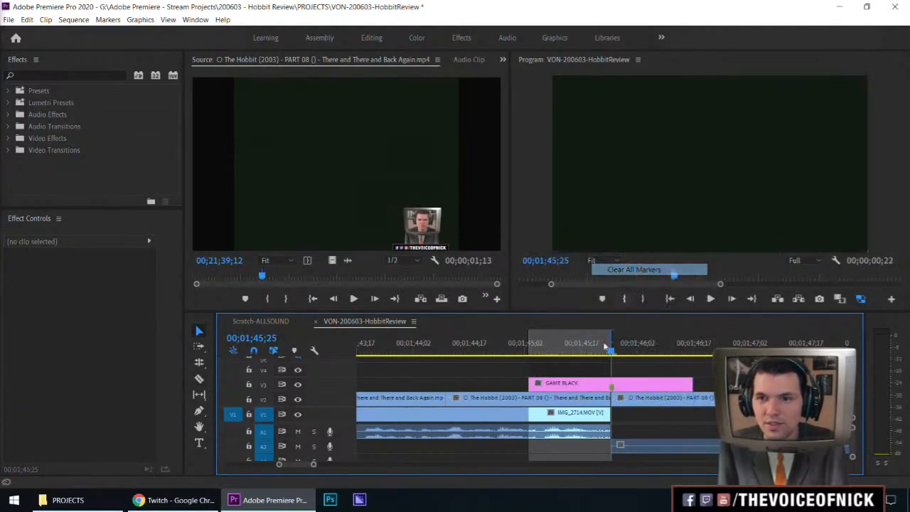
pyautogui.rightClick(618, 358)
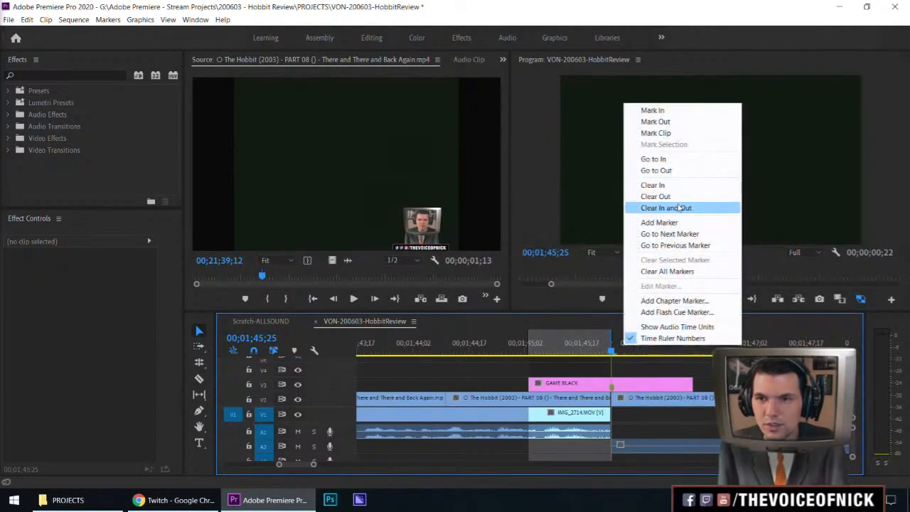
pyautogui.click(654, 206)
# Step: Keyframe the GAME BLACK matte's opacity to fade in from 0% at 00;01;45;04 to 100% at 00;01;45;25 and out by 00;01;46;16
pyautogui.click(565, 350)
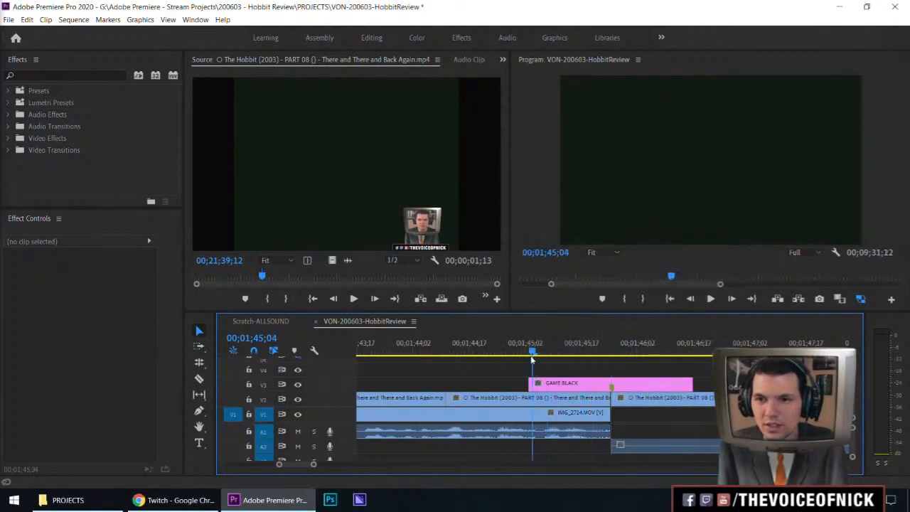
pyautogui.click(530, 357)
pyautogui.click(572, 384)
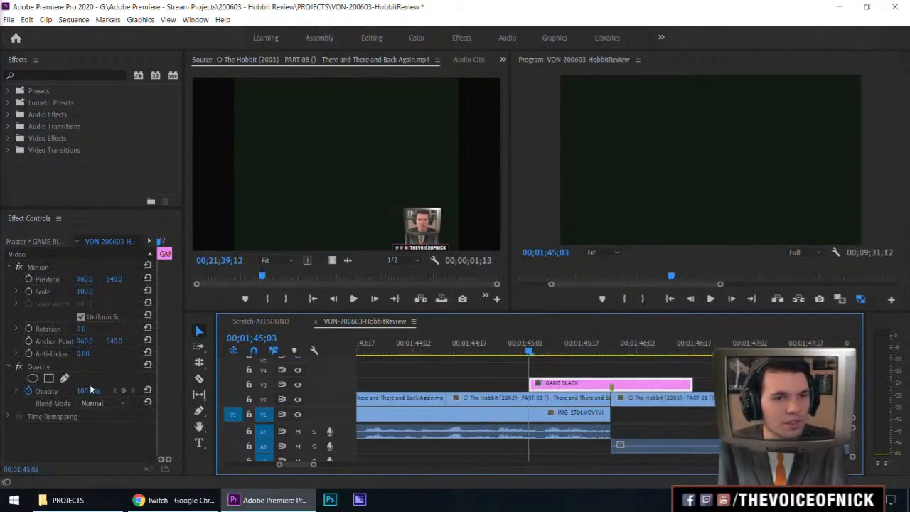
pyautogui.click(33, 394)
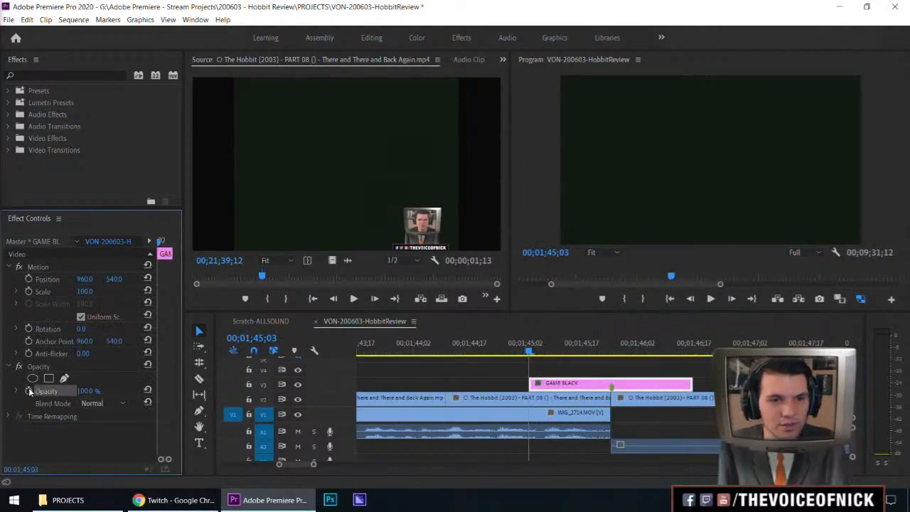
pyautogui.click(611, 350)
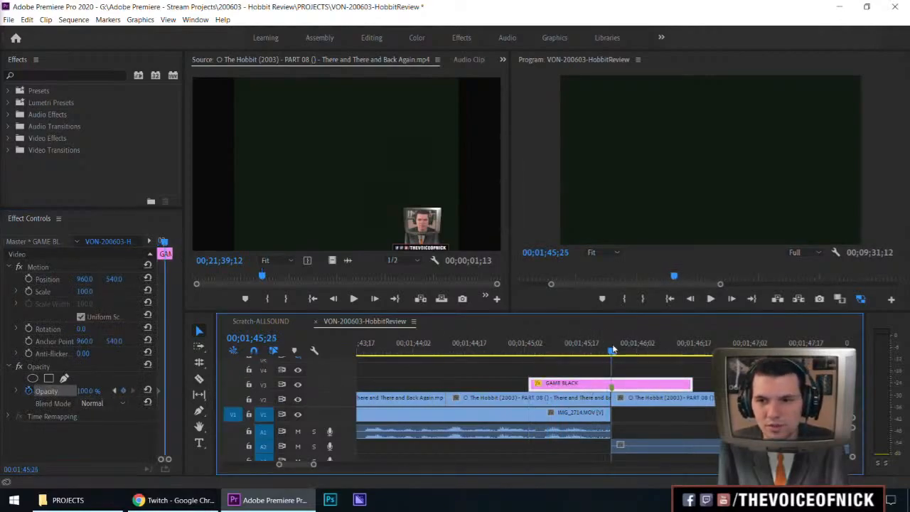
pyautogui.click(123, 391)
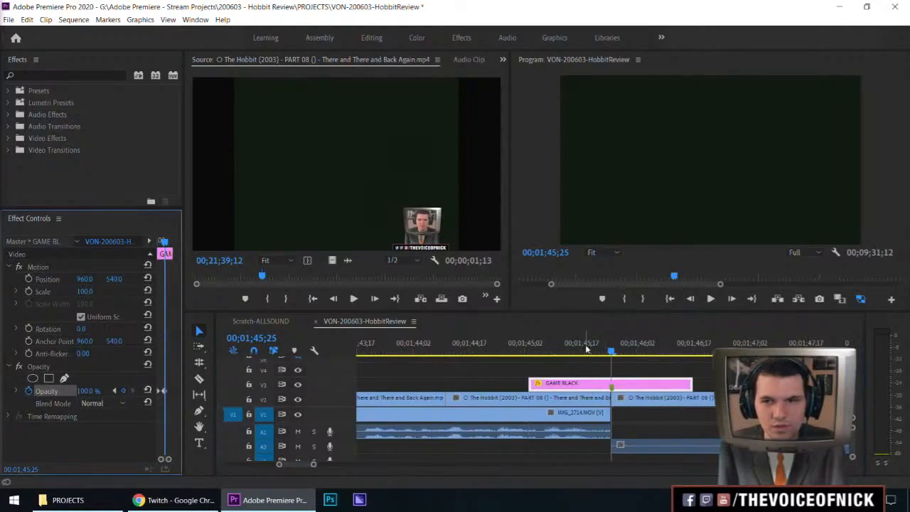
pyautogui.click(683, 350)
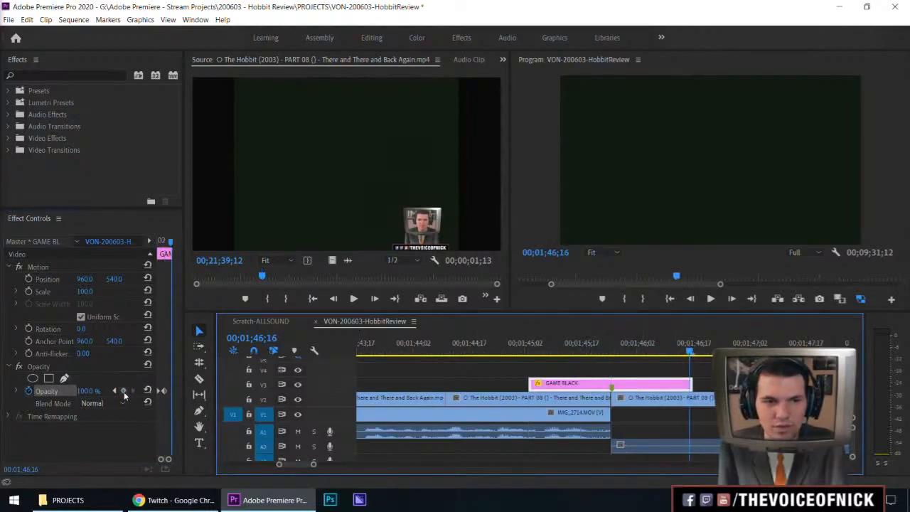
pyautogui.click(537, 351)
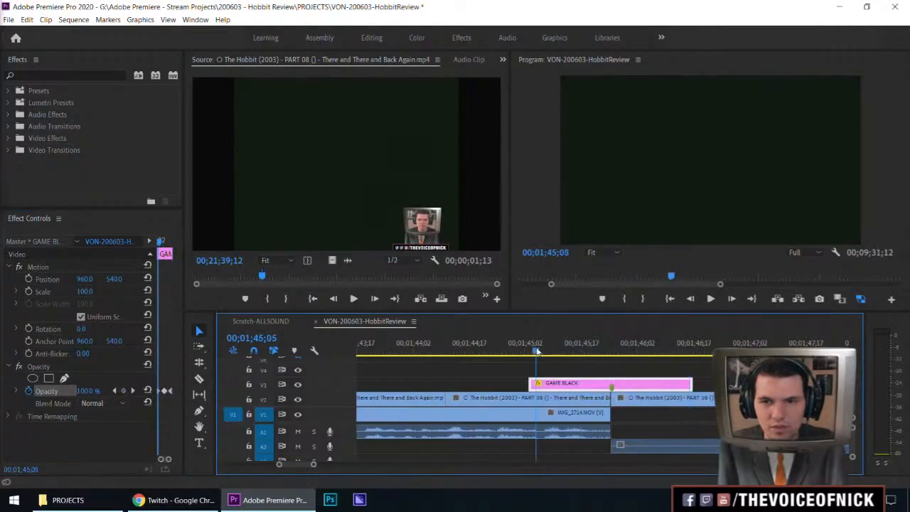
pyautogui.click(124, 390)
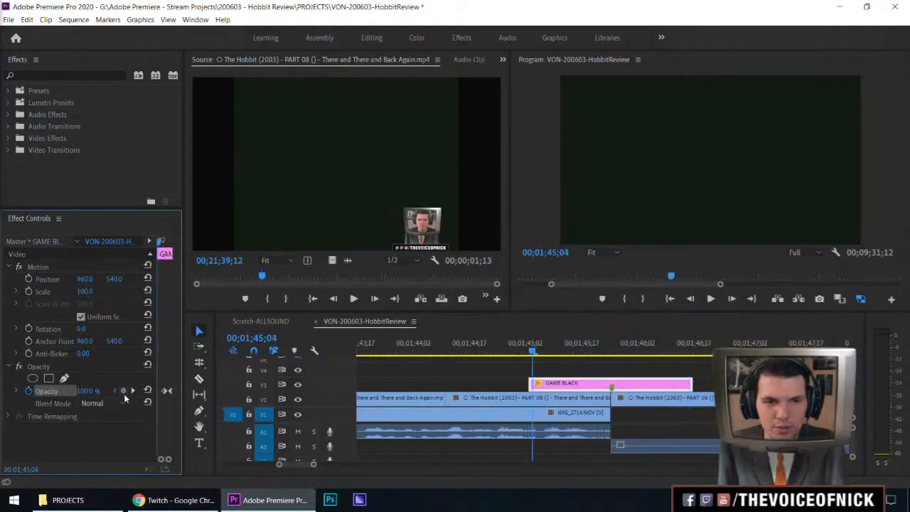
pyautogui.moveTo(83, 391); pyautogui.dragTo(14, 392)
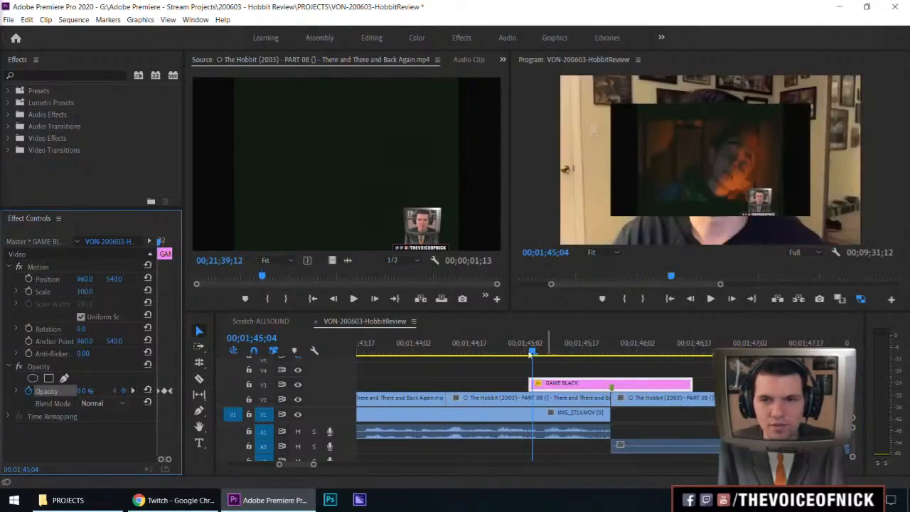
# Step: Play back the matte's fade between the Bilbo shot and the goblin cutscene
pyautogui.click(534, 370)
pyautogui.press('space')
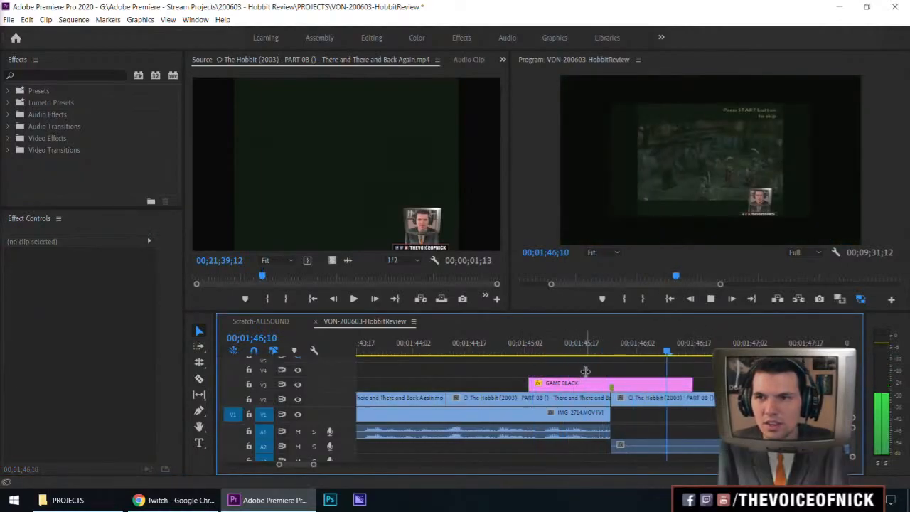
pyautogui.click(618, 348)
pyautogui.moveTo(611, 350); pyautogui.dragTo(632, 365)
pyautogui.press('space')
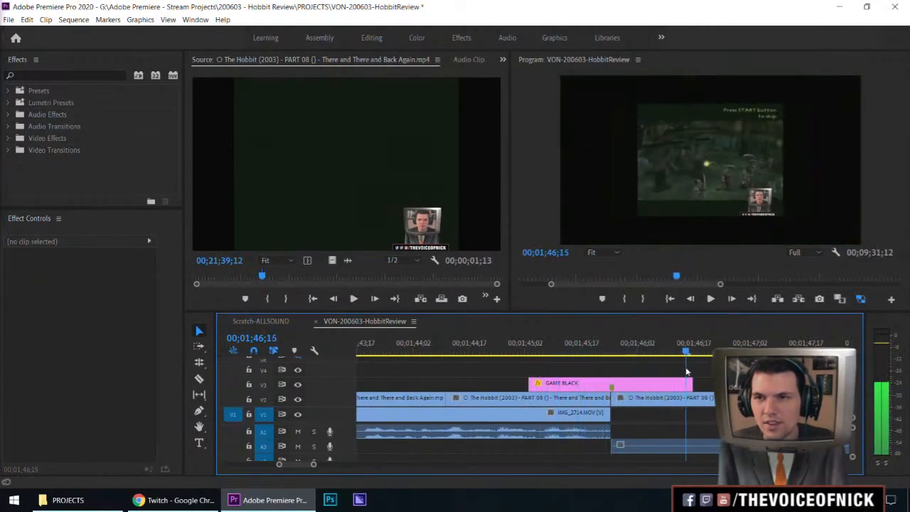
# Step: Review the rest of the goblin cutscene up to its end, including Bilbo's dialogue
pyautogui.press('-')
pyautogui.press('-')
pyautogui.press('-')
pyautogui.press('=')
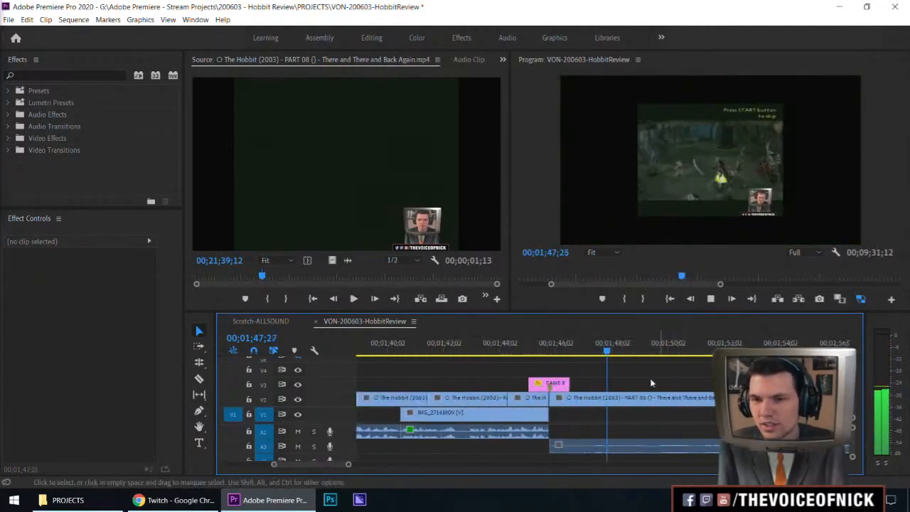
pyautogui.press('space')
pyautogui.press('-')
pyautogui.press('-')
pyautogui.press('-')
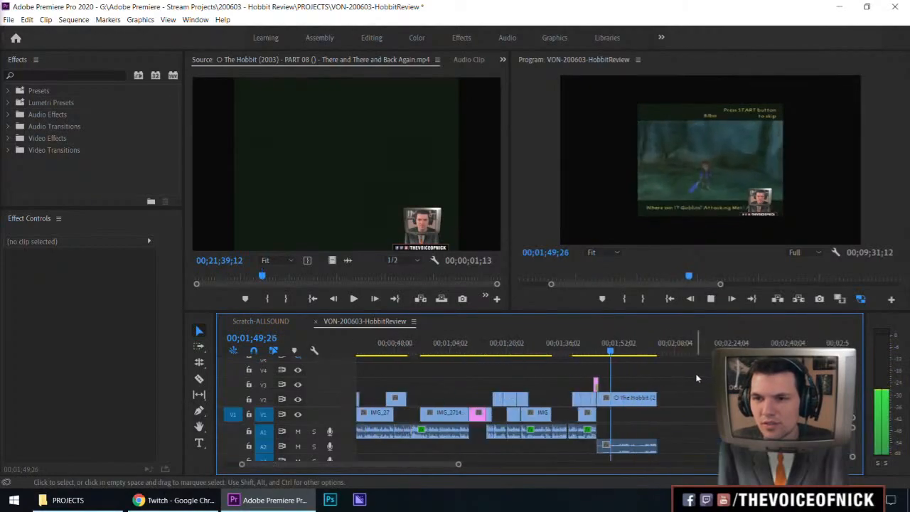
pyautogui.press('=')
pyautogui.press('=')
pyautogui.press('-')
pyautogui.press('-')
pyautogui.press('=')
pyautogui.press('=')
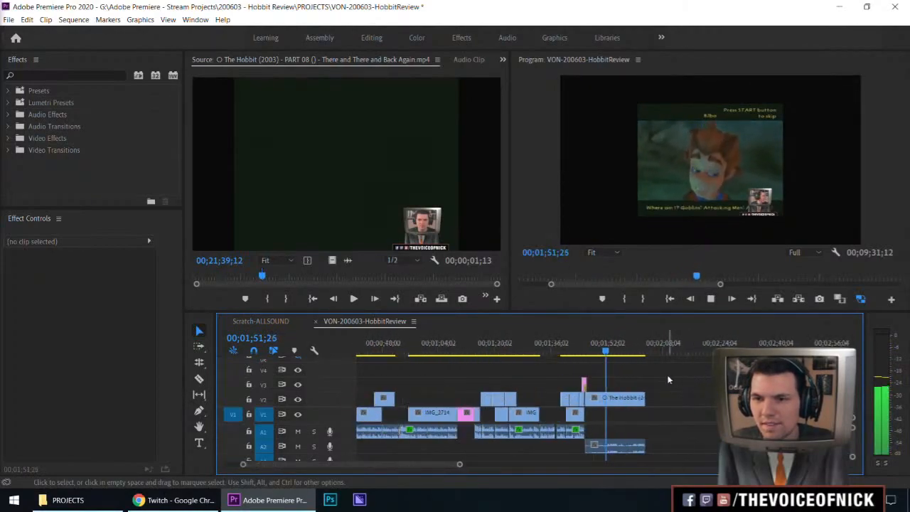
pyautogui.press('=')
pyautogui.press('-')
pyautogui.press('-')
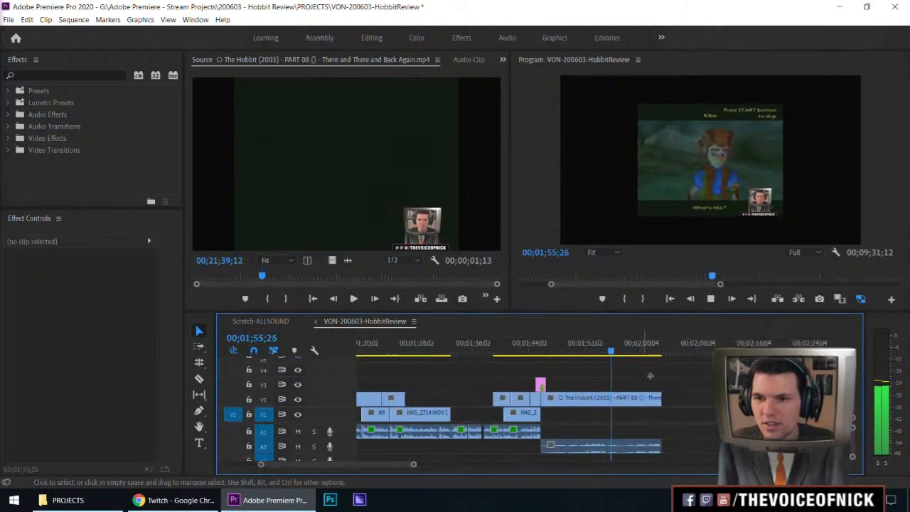
pyautogui.press('=')
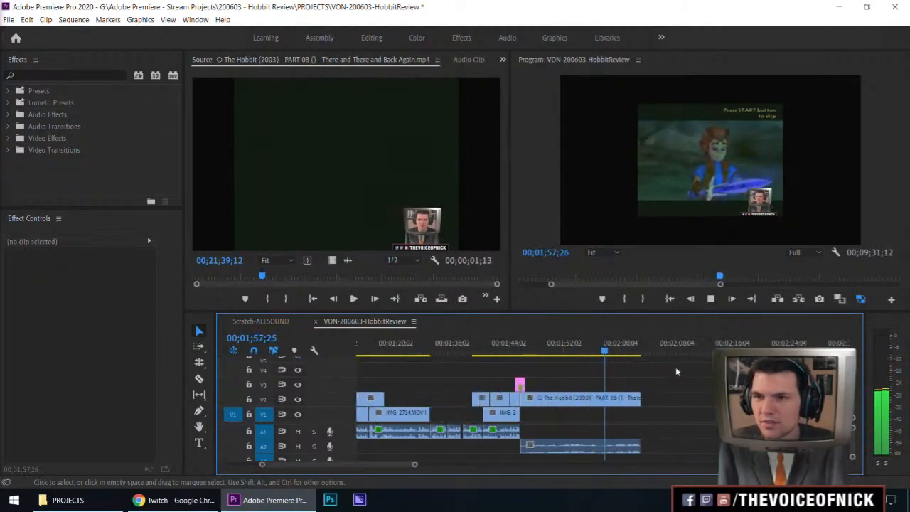
pyautogui.press('=')
pyautogui.press('-')
pyautogui.press('-')
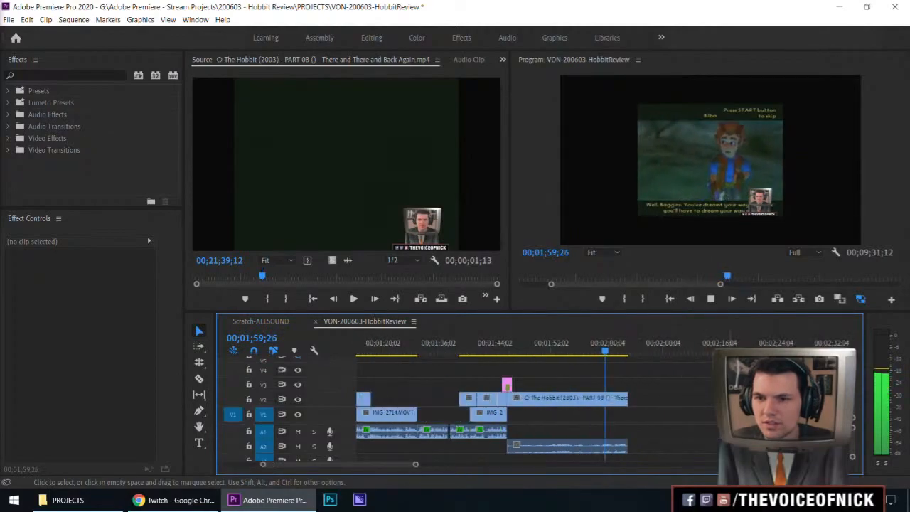
# Step: Shift all clips after the goblin cutscene earlier so the next talking-head clip starts at the cutscene's end
pyautogui.press('a')
pyautogui.moveTo(649, 409); pyautogui.dragTo(629, 409)
pyautogui.press('v')
pyautogui.click(698, 383)
pyautogui.press('space')
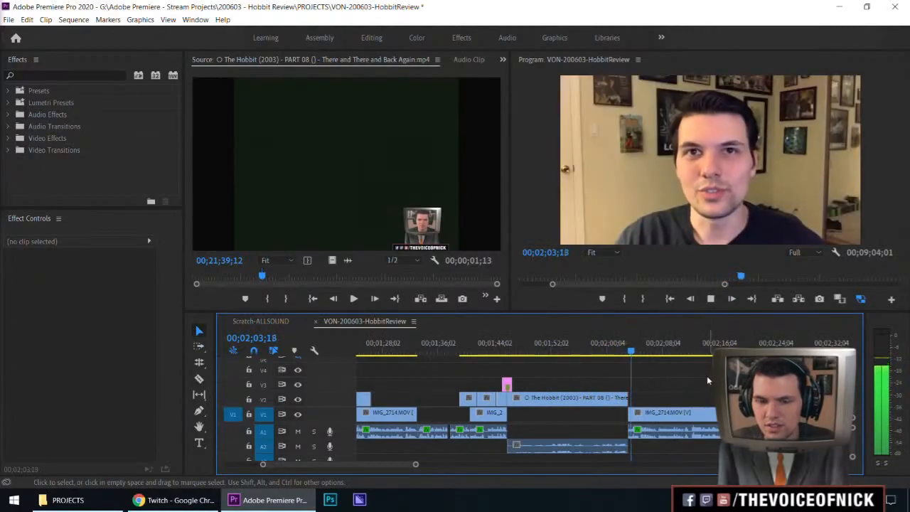
# Step: Trim the talking-head clip's opening to 00;02;04;24 and pull all following clips back to the cutscene's end
pyautogui.press('=')
pyautogui.press('=')
pyautogui.press('=')
pyautogui.moveTo(590, 351); pyautogui.dragTo(569, 353)
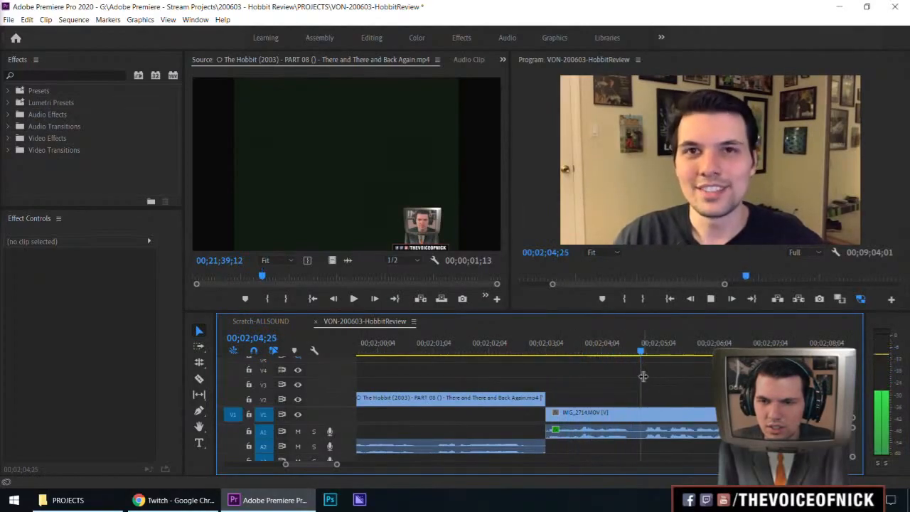
pyautogui.press('space')
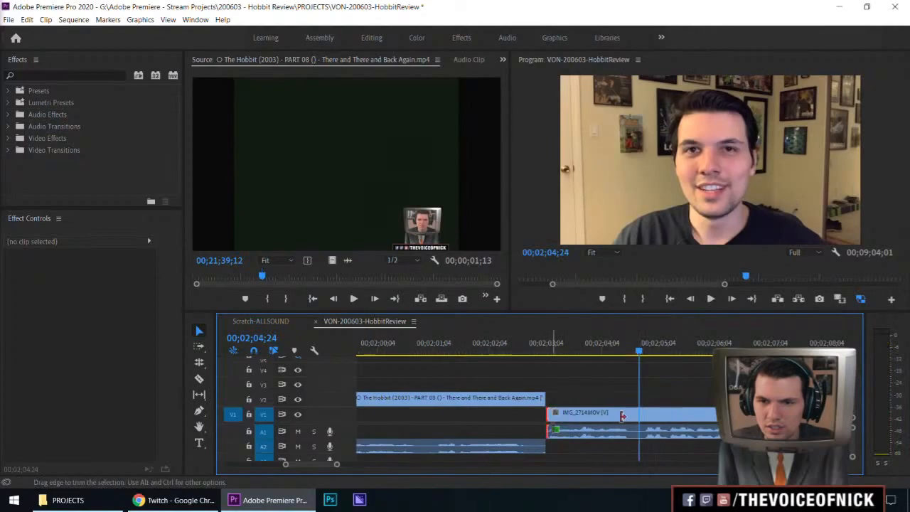
pyautogui.moveTo(622, 417); pyautogui.dragTo(535, 417)
pyautogui.press('a')
pyautogui.click(488, 345)
pyautogui.press('v')
pyautogui.click(642, 372)
pyautogui.press('space')
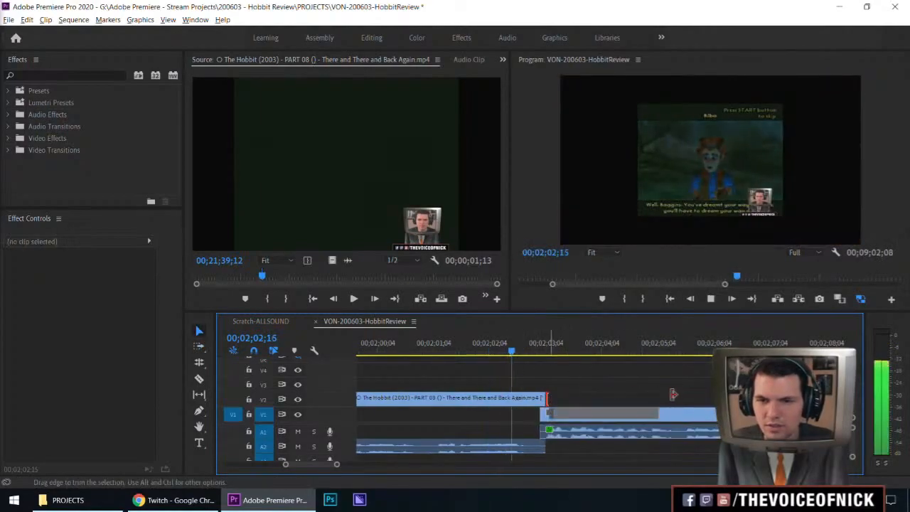
# Step: Extend the cutscene's video on V2 over the talking-head clip to about 00;02;05 and play back the overlap
pyautogui.moveTo(673, 394); pyautogui.dragTo(700, 379)
pyautogui.press('space')
pyautogui.moveTo(648, 349); pyautogui.dragTo(512, 388)
pyautogui.press('space')
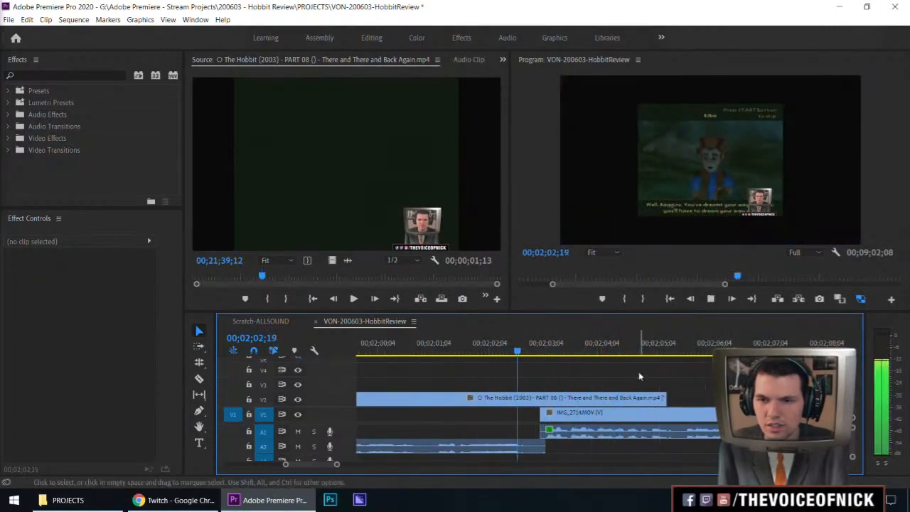
pyautogui.press('space')
pyautogui.press('space')
pyautogui.moveTo(563, 345); pyautogui.dragTo(488, 361)
pyautogui.press('space')
pyautogui.press('space')
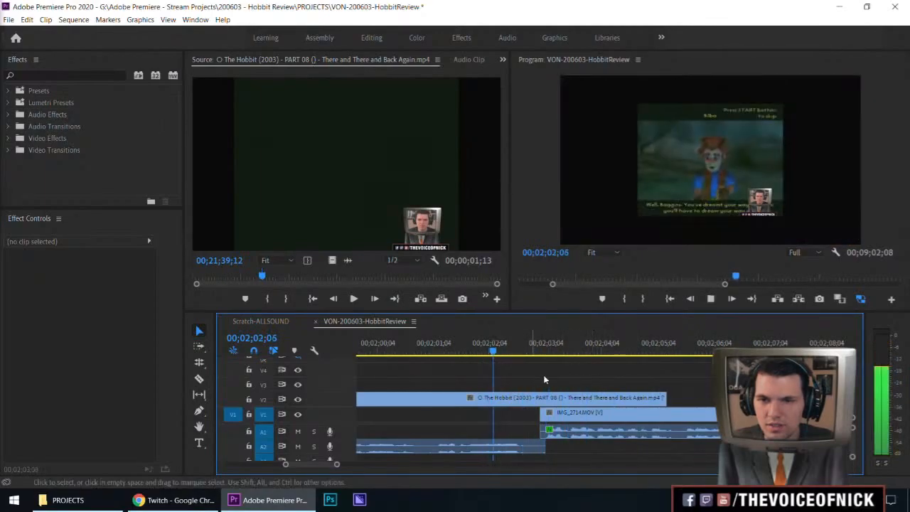
# Step: Shift the talking-head clip and everything after it three frames later, and play back the transition
pyautogui.press('a')
pyautogui.press('space')
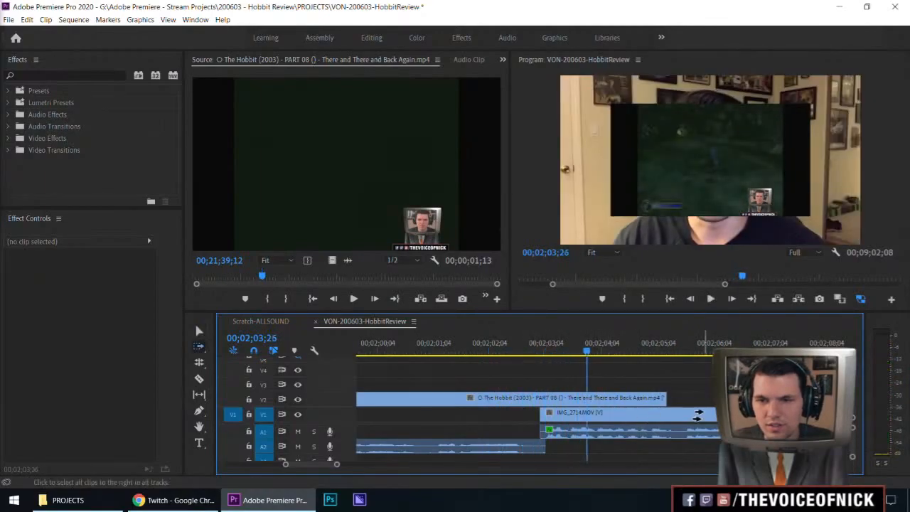
pyautogui.moveTo(699, 415); pyautogui.dragTo(705, 415)
pyautogui.press('v')
pyautogui.click(502, 352)
pyautogui.press('space')
pyautogui.moveTo(573, 374)
pyautogui.mouseDown()
pyautogui.moveTo(623, 366)
pyautogui.moveTo(587, 368)
pyautogui.mouseUp()
pyautogui.moveTo(652, 367)
pyautogui.mouseDown()
pyautogui.moveTo(640, 377)
pyautogui.moveTo(666, 378)
pyautogui.mouseUp()
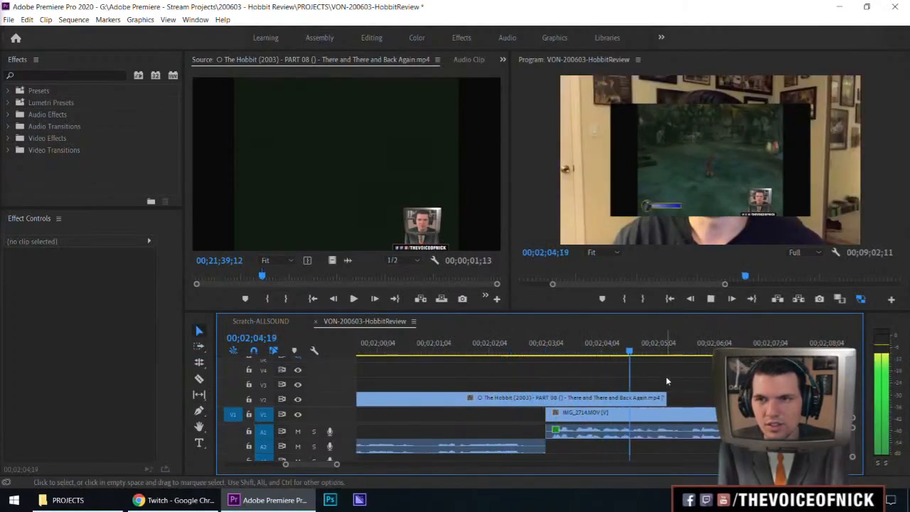
# Step: Trim the end of the cutscene's video on V2 back to 00;02;02;29
pyautogui.moveTo(626, 352); pyautogui.dragTo(536, 356)
pyautogui.moveTo(678, 403); pyautogui.dragTo(537, 400)
pyautogui.press('-')
pyautogui.press('-')
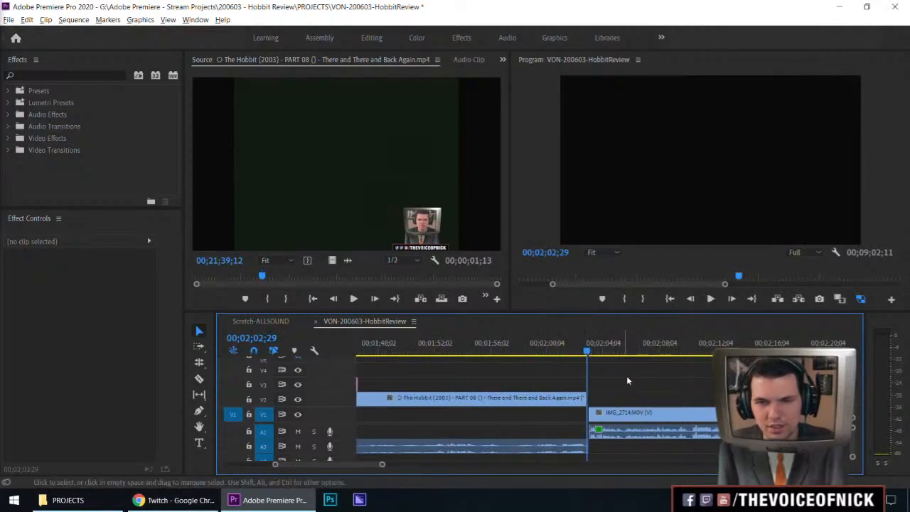
# Step: Add a red sequence marker at 00;02;02;29 with a name beginning "More clips from this"
pyautogui.press('m')
pyautogui.press('m')
pyautogui.click(423, 187)
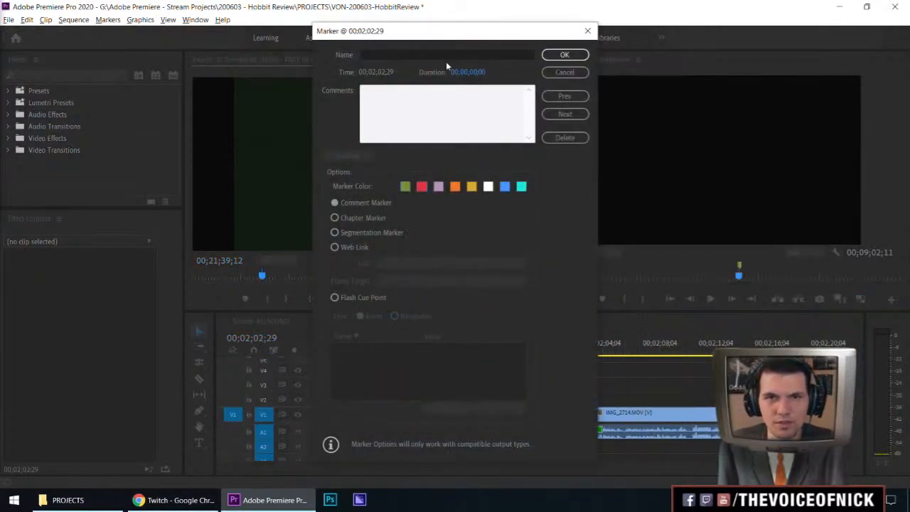
pyautogui.click(429, 55)
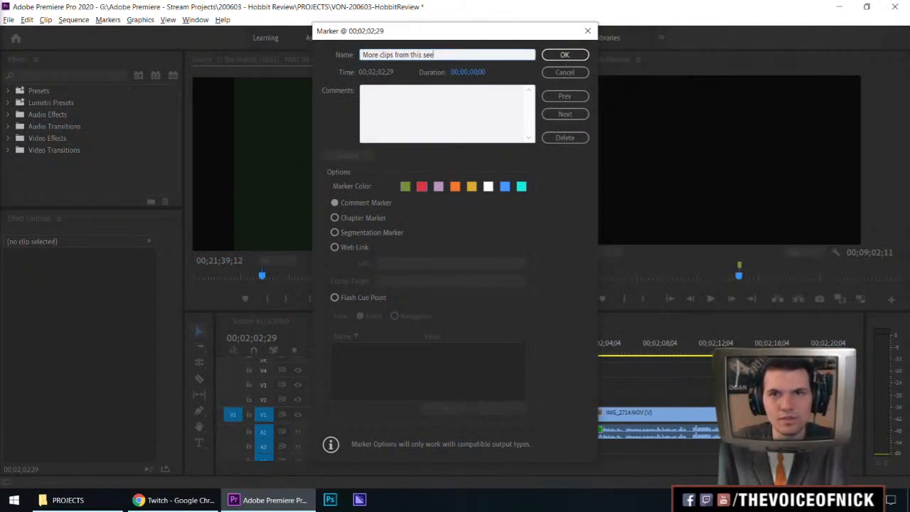
pyautogui.press('Return')
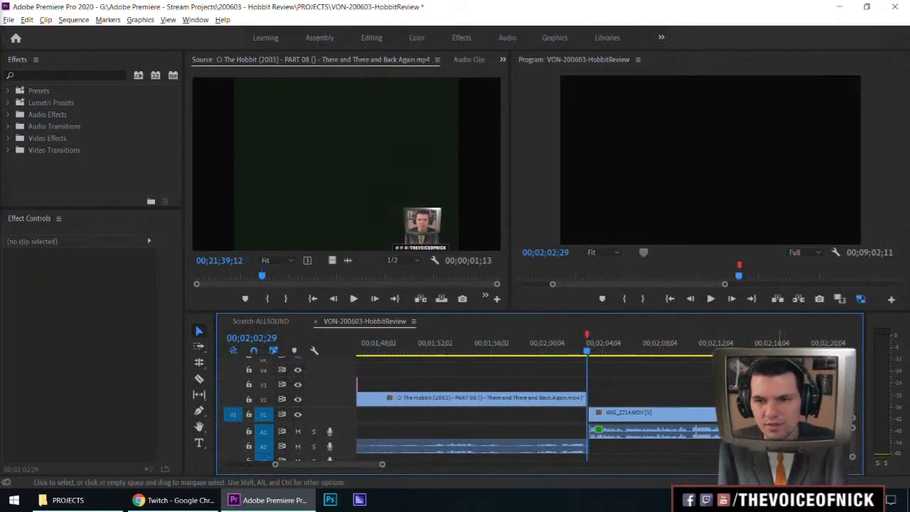
# Step: Fit the whole sequence in the timeline and save the project
pyautogui.press('\\')
pyautogui.hotkey('ctrl', 's')
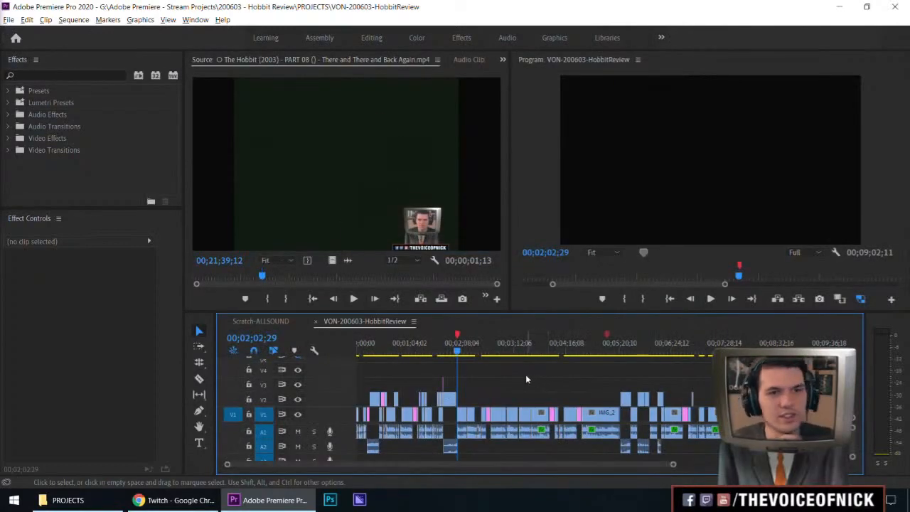
pyautogui.hotkey('ctrl', 's')
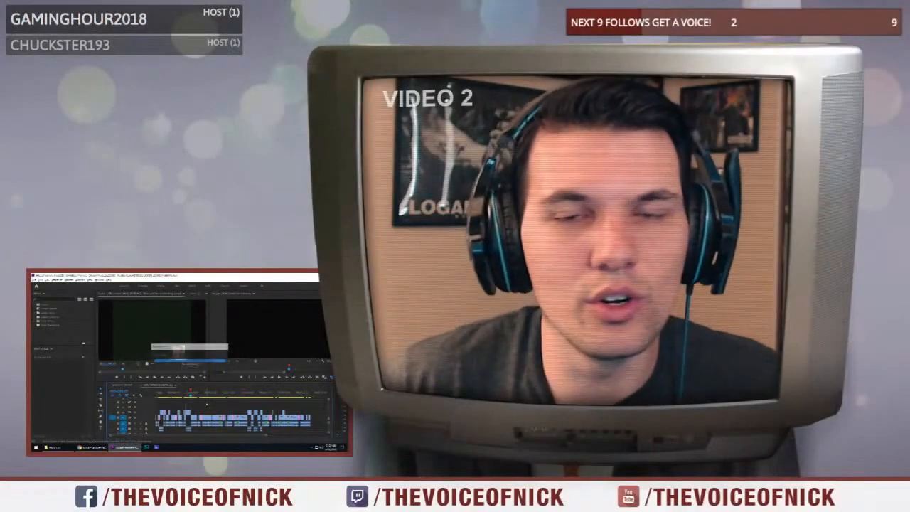
pyautogui.hotkey('ctrl', 's')
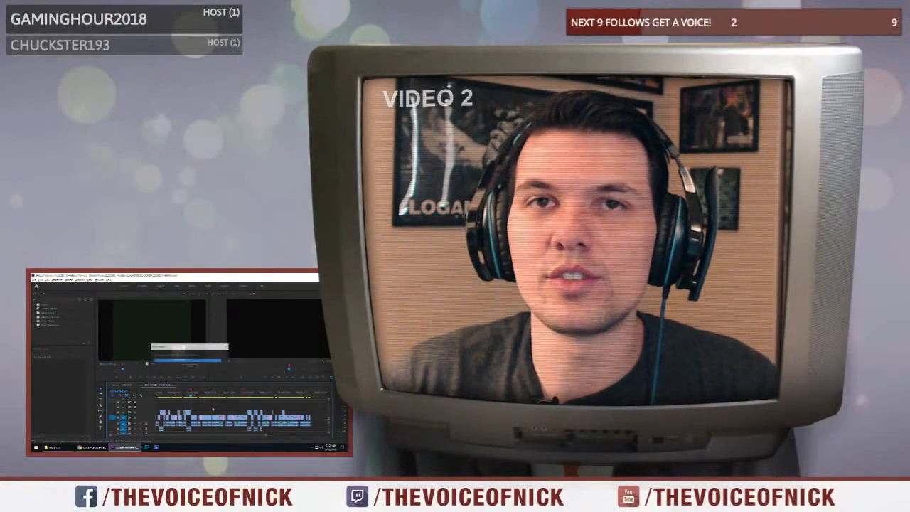